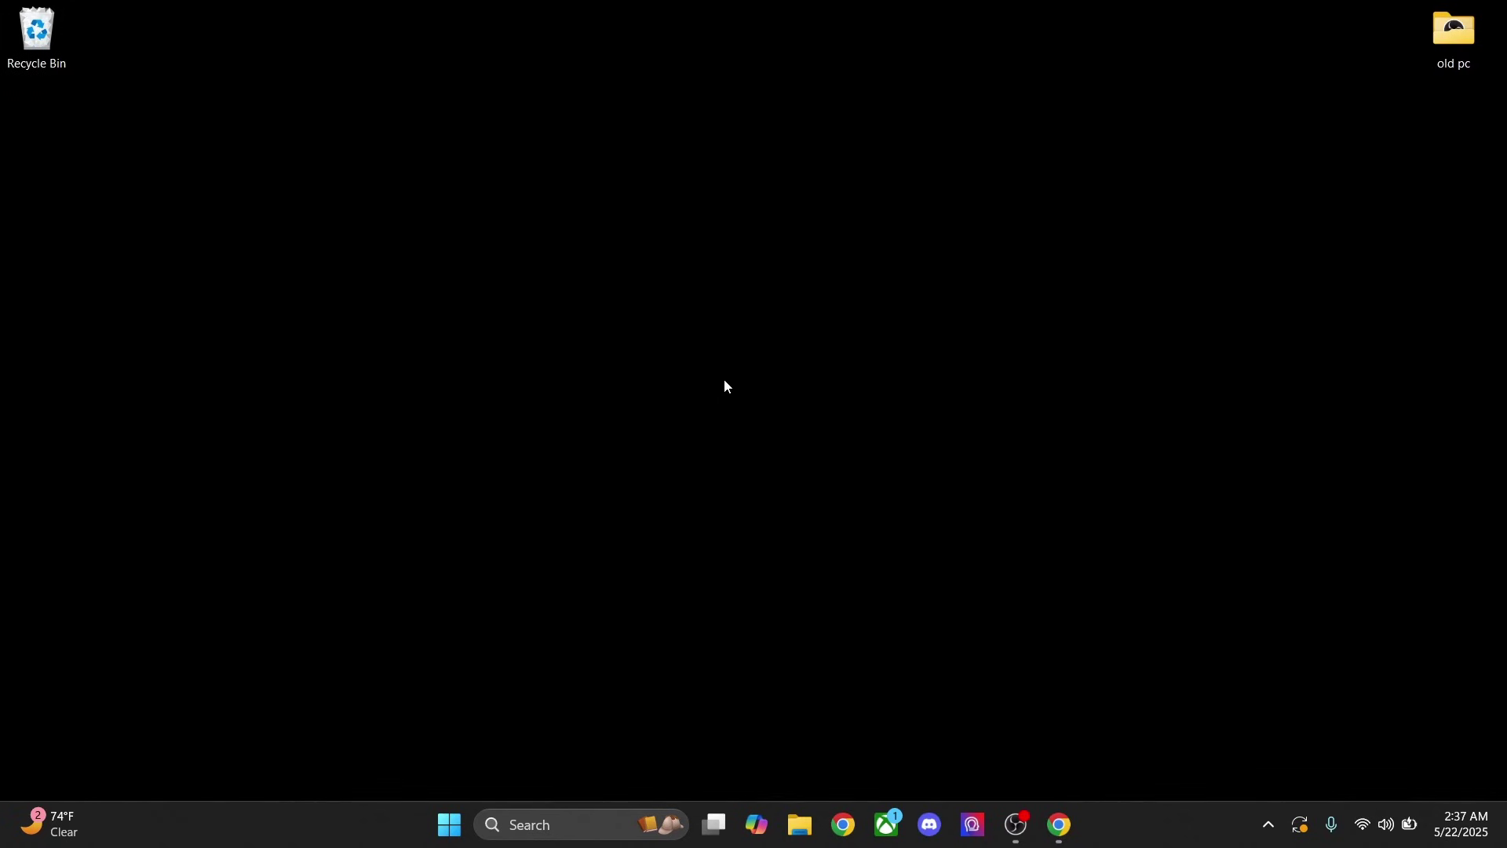
# - Open Device Manager and move its window toward the middle of the desktop
pyautogui.press('super')
pyautogui.write('device')
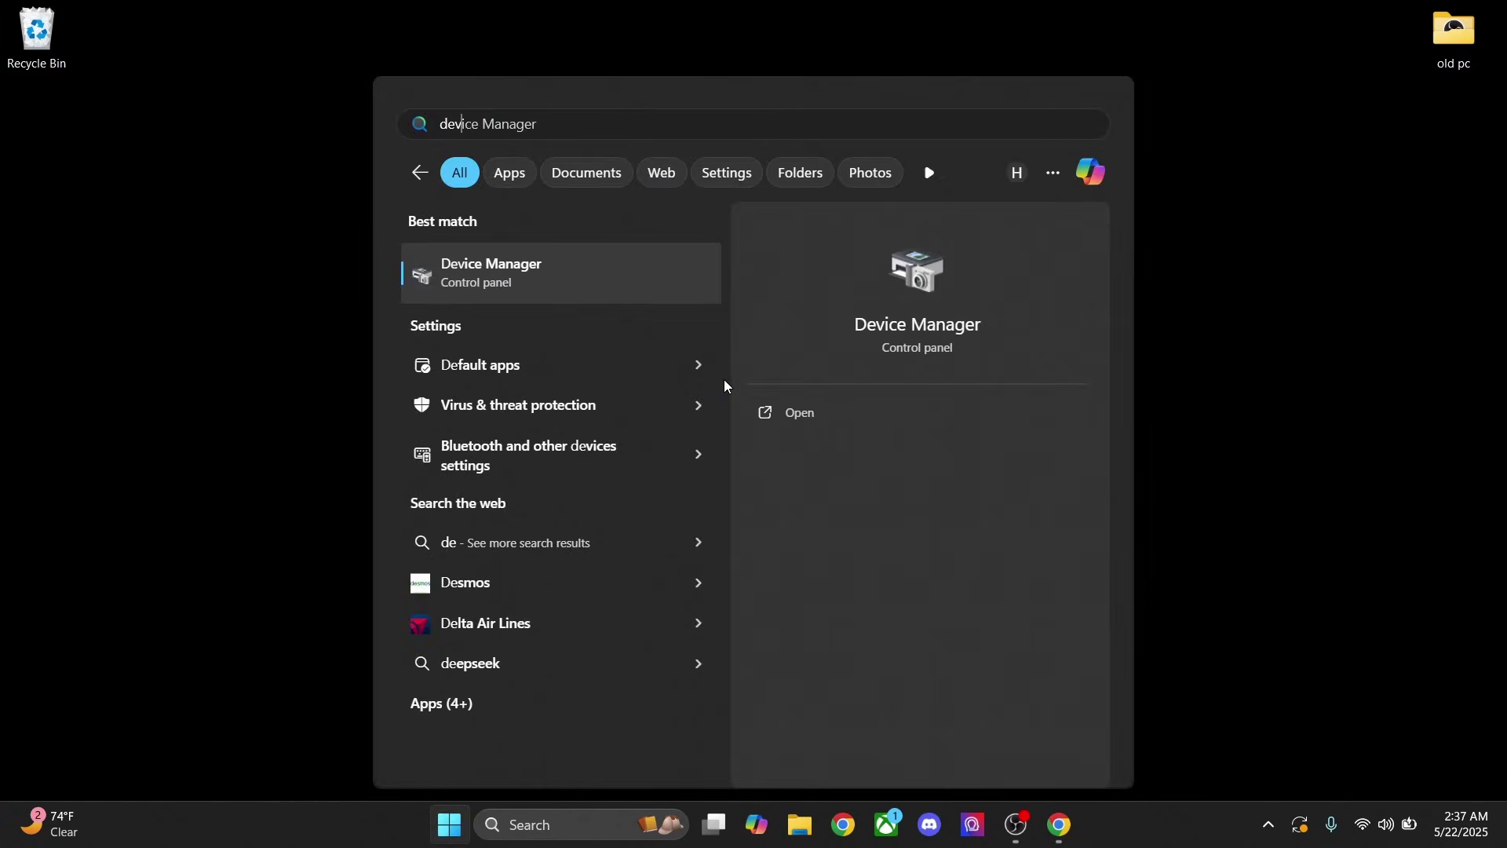
pyautogui.click(534, 290)
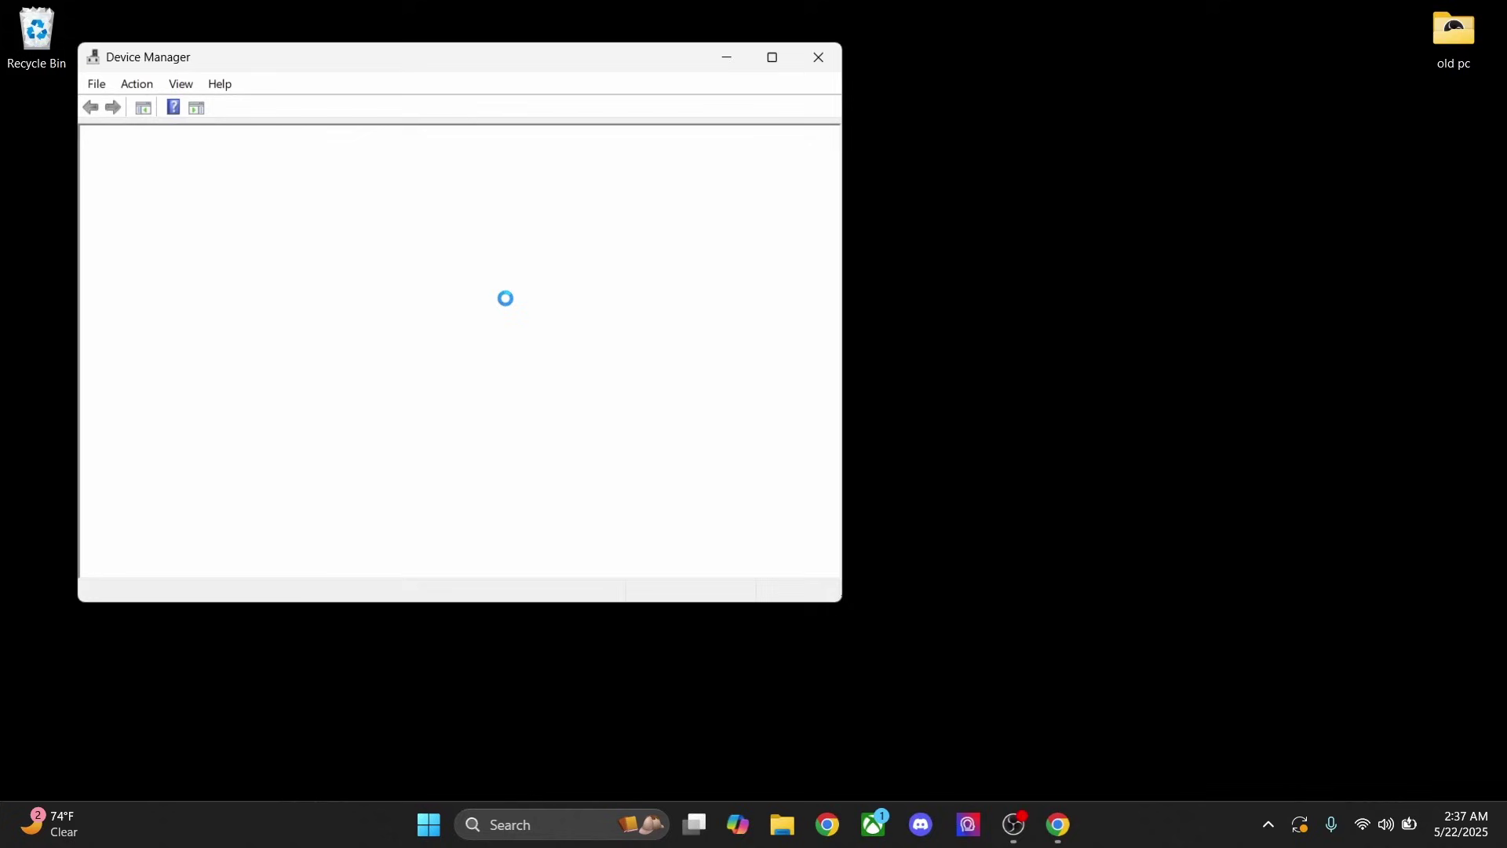
pyautogui.moveTo(486, 69); pyautogui.dragTo(755, 104)
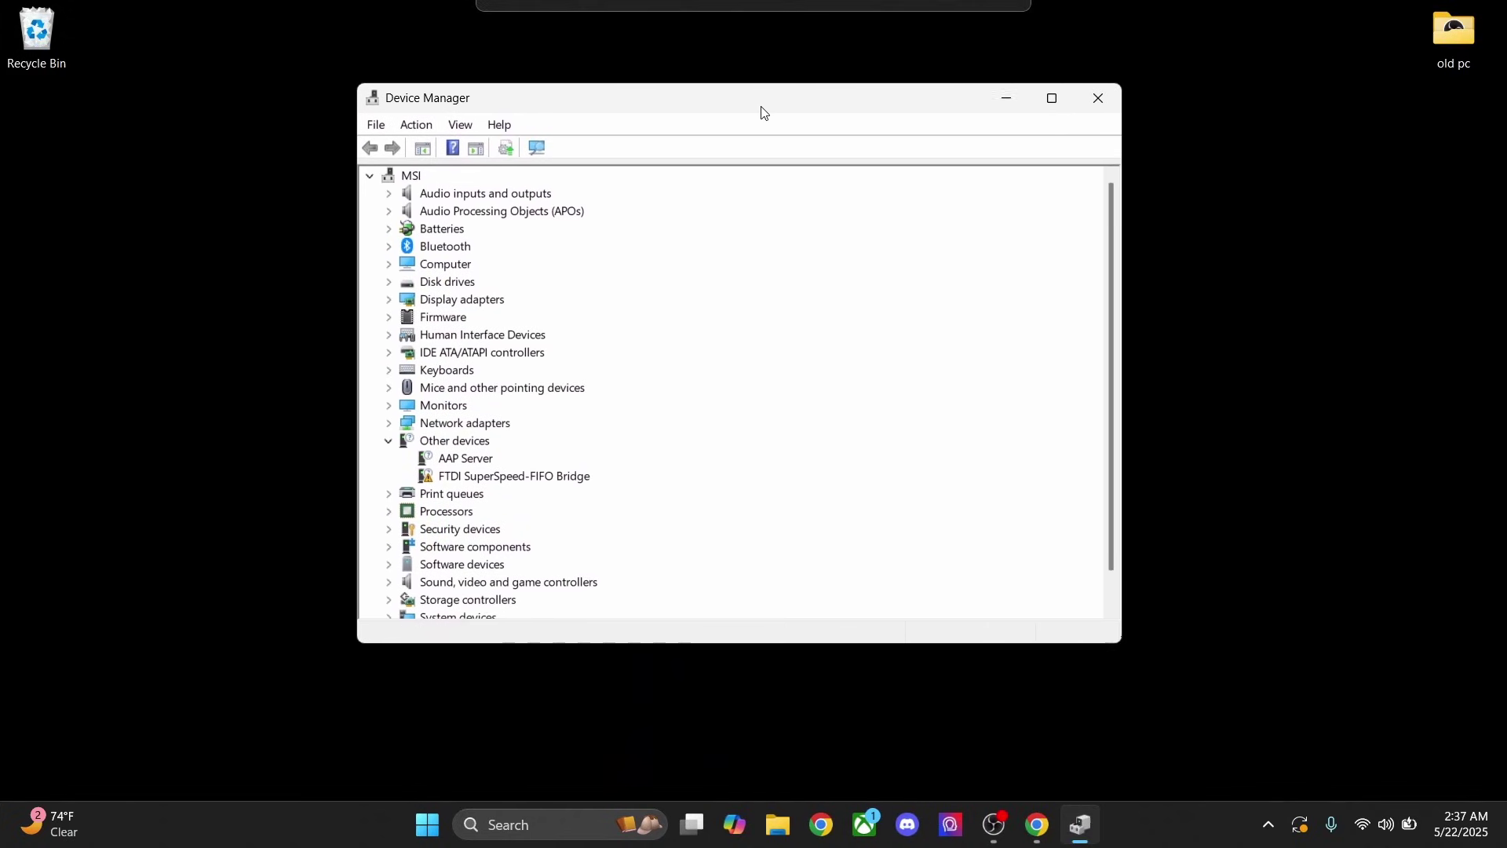
# - Uninstall the FTDI SuperSpeed-FIFO Bridge device listed under Other devices
pyautogui.click(540, 476)
pyautogui.scroll(-1, 549, 408)
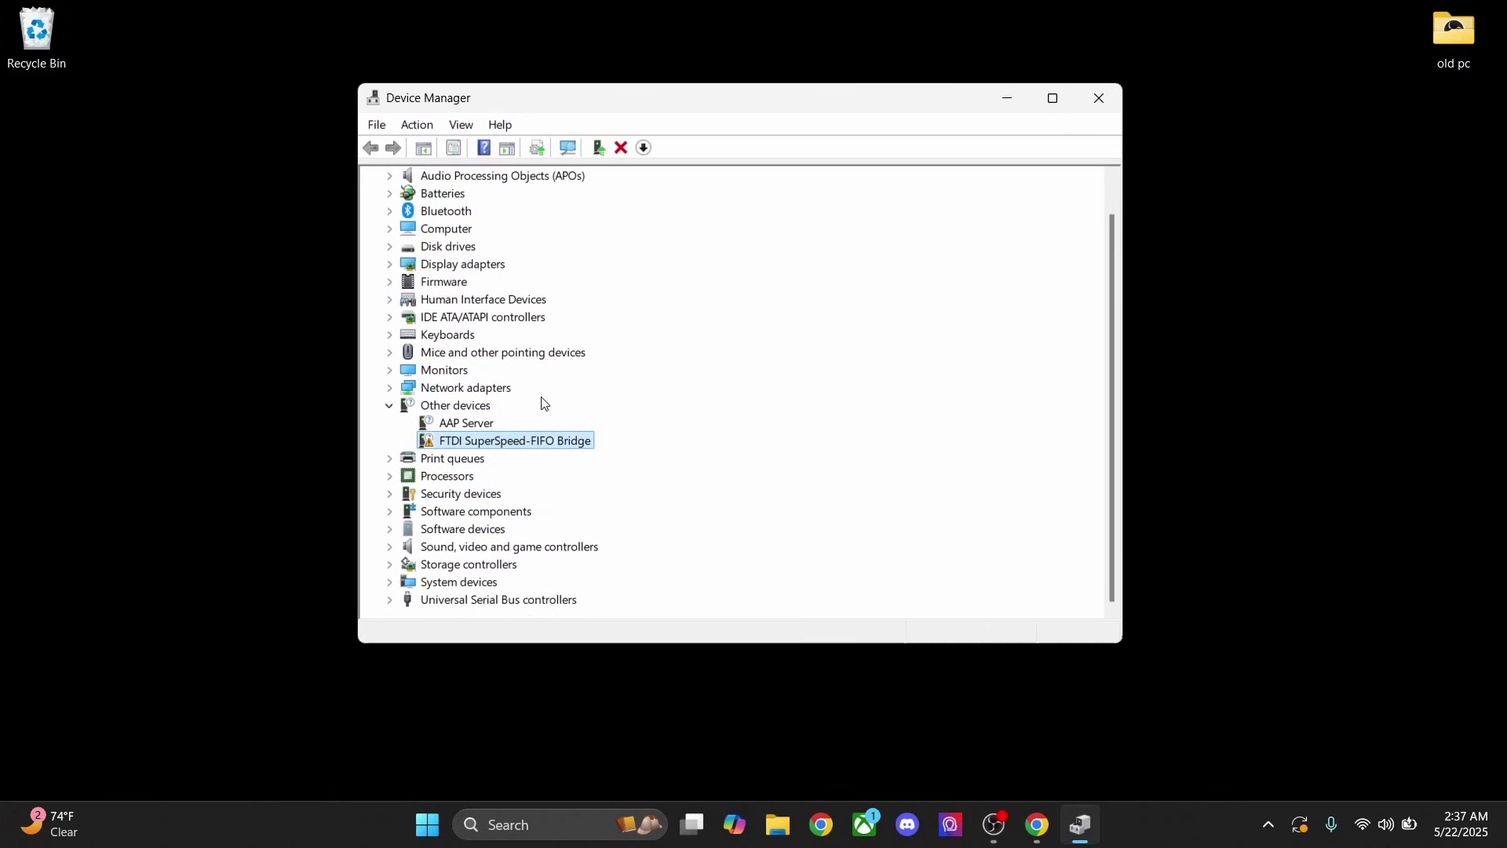
pyautogui.rightClick(491, 449)
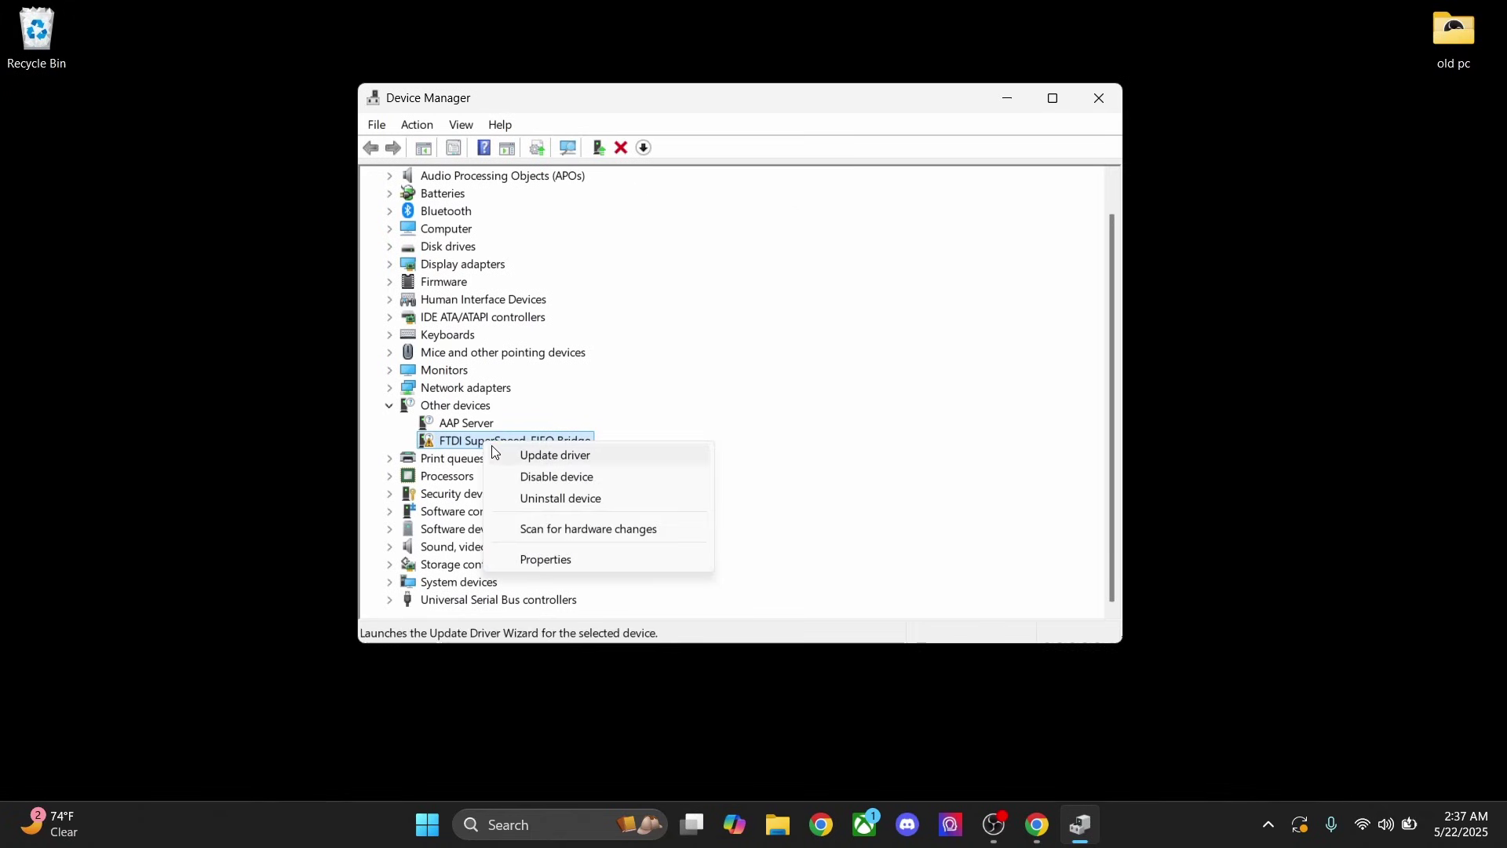
pyautogui.click(555, 499)
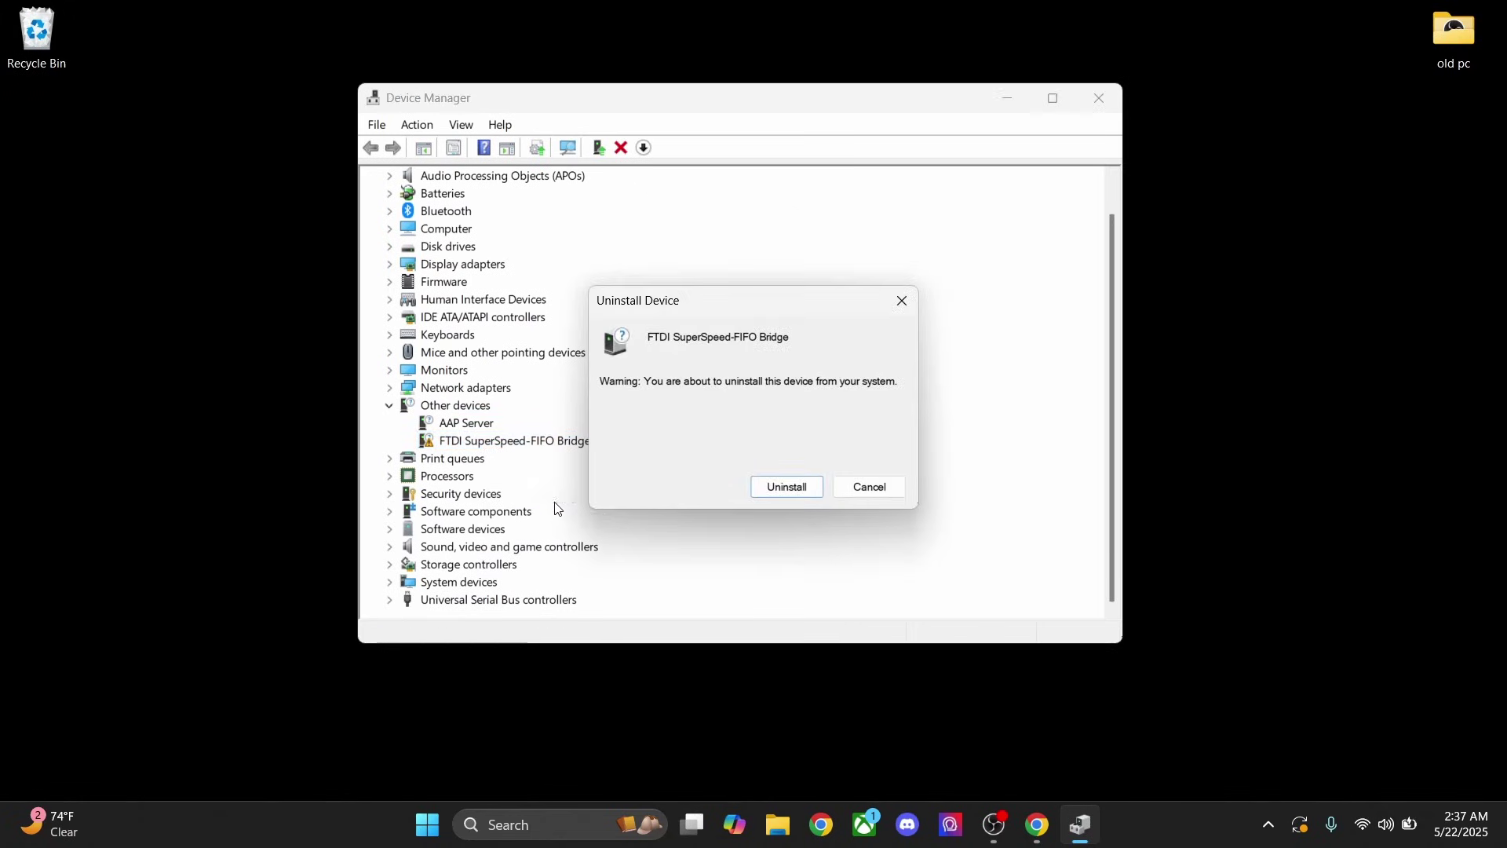
pyautogui.click(788, 492)
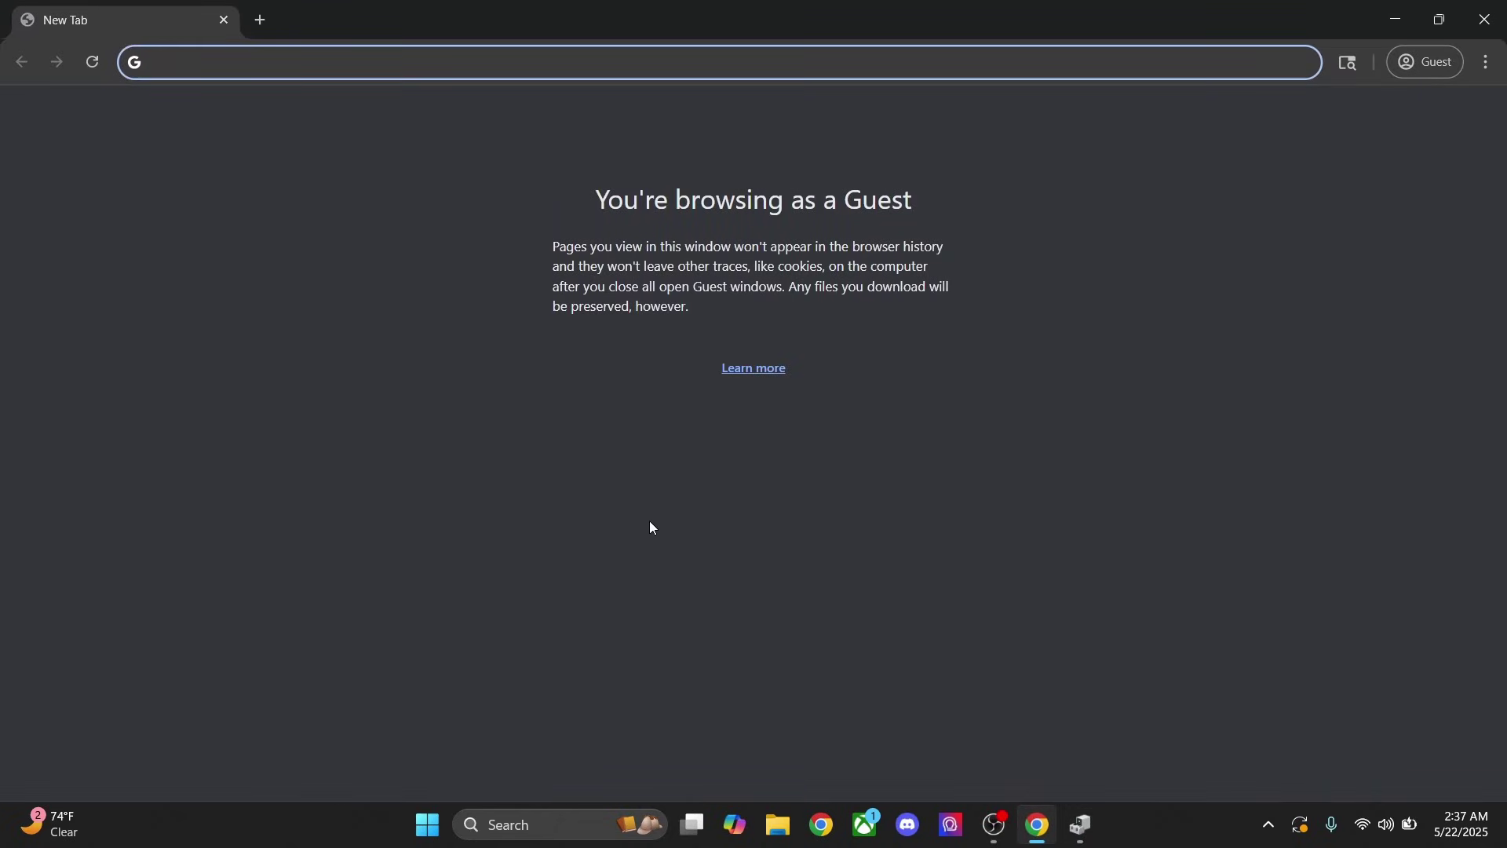
# - Go to blurred.gg/ftd3 in Chrome and save the ftd3.exe download in the Downloads folder
pyautogui.write('blu')
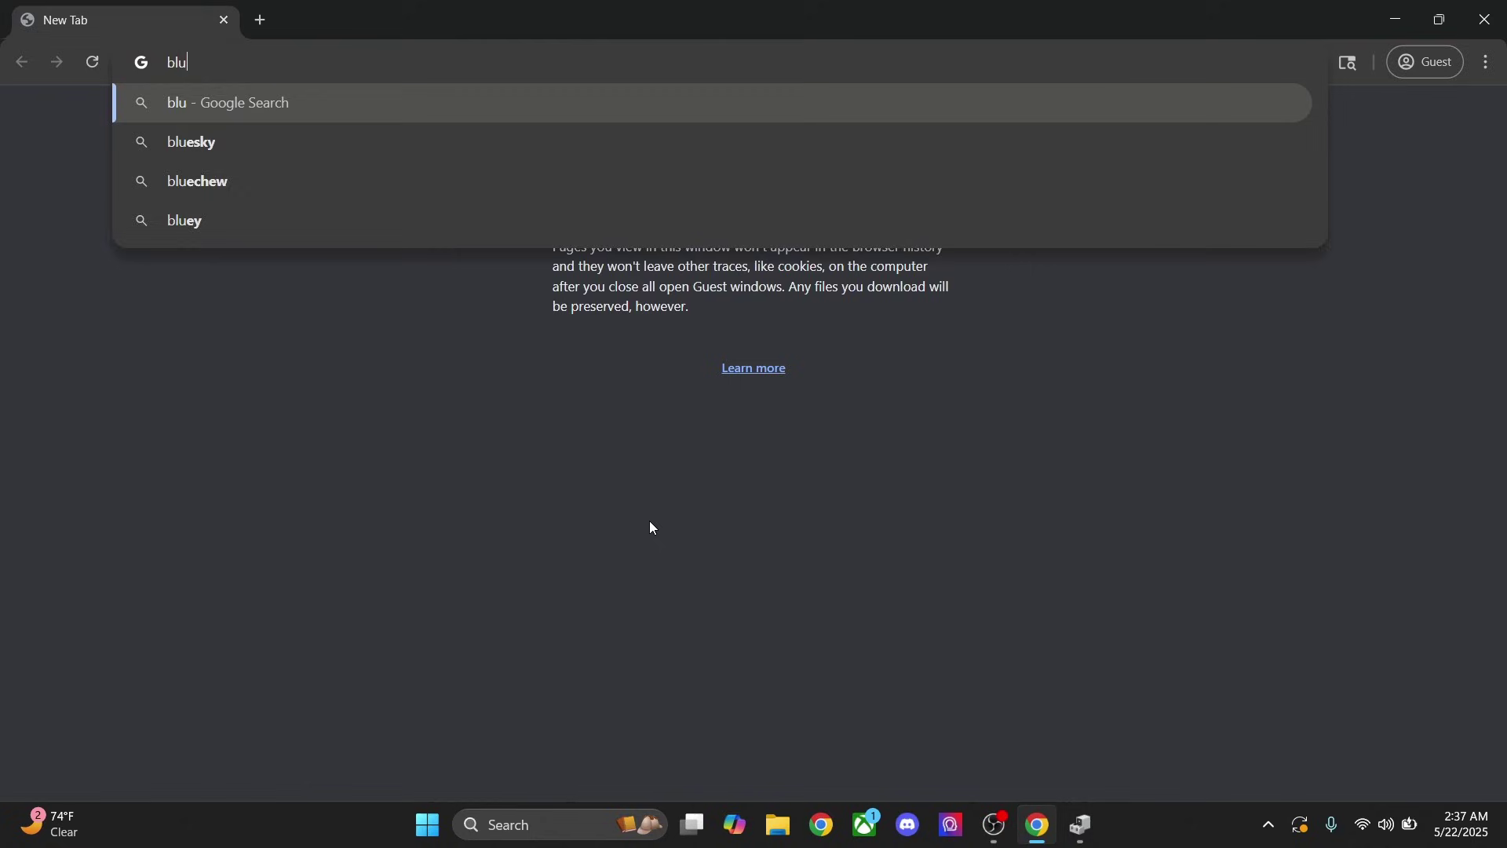
pyautogui.write('rred.gg')
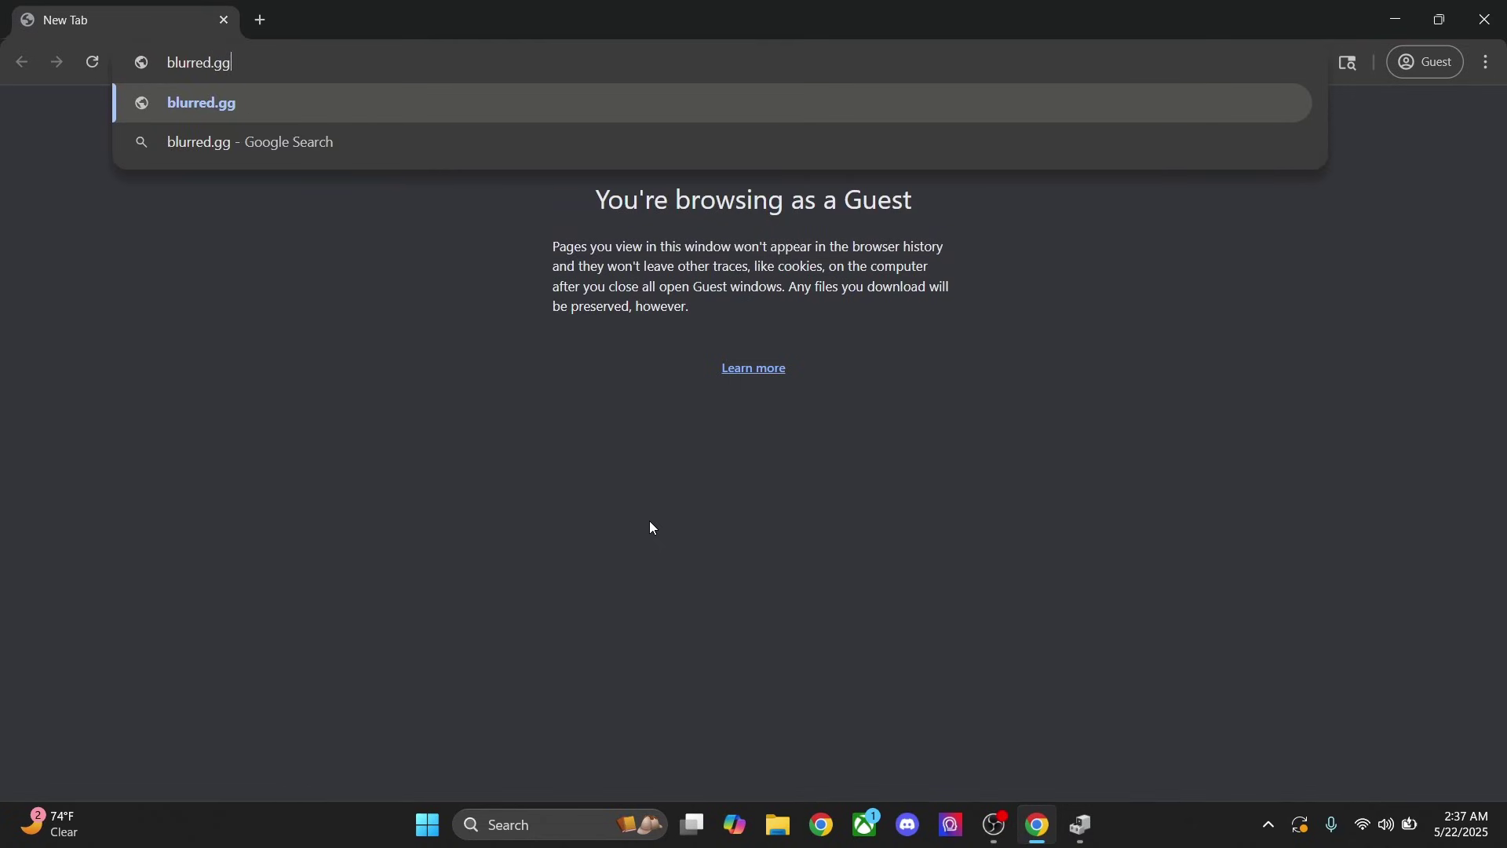
pyautogui.write('/ftd3')
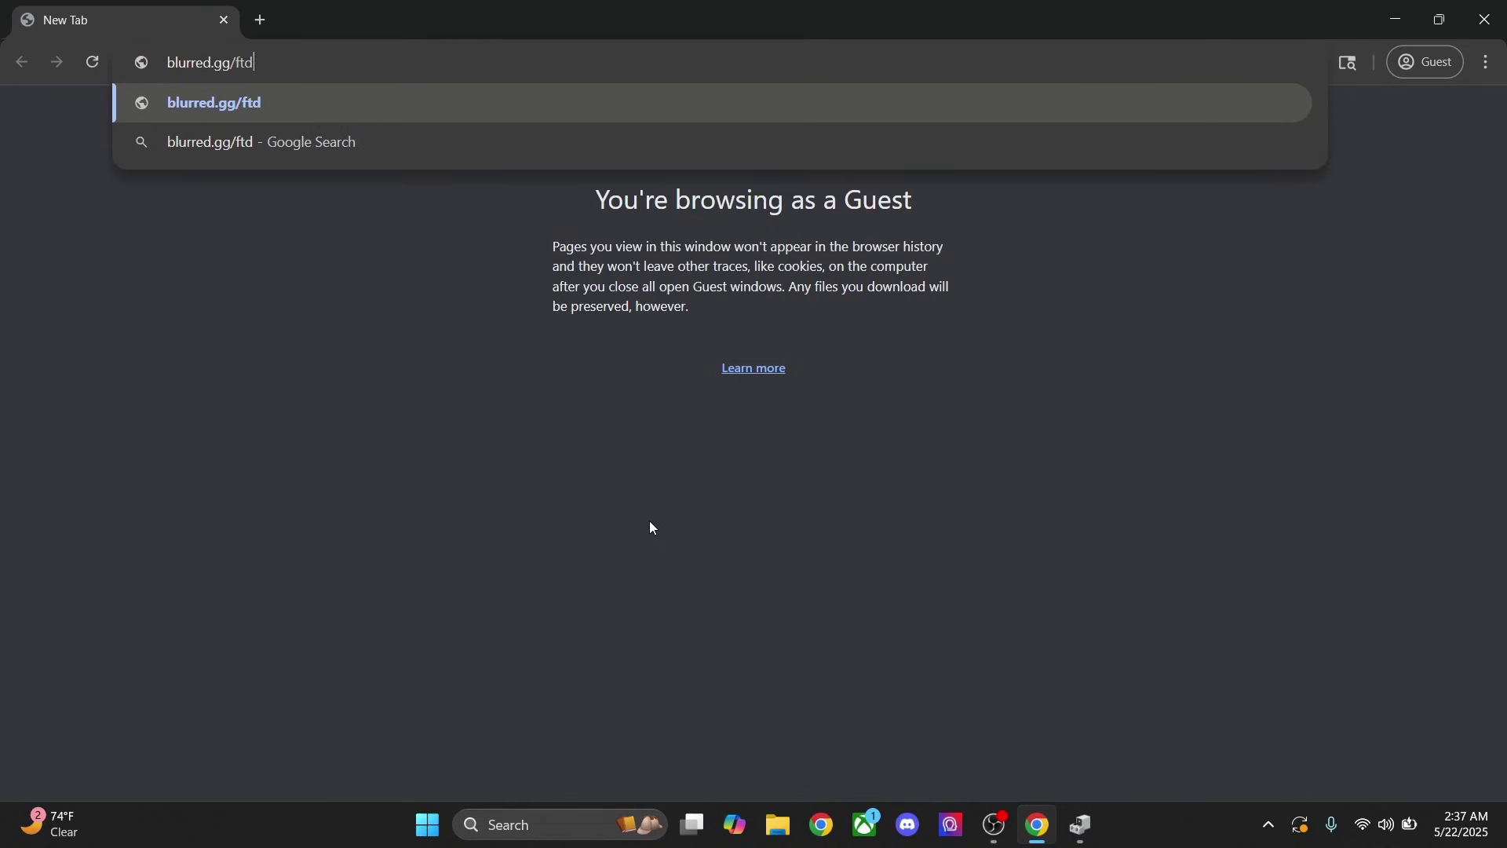
pyautogui.press('Return')
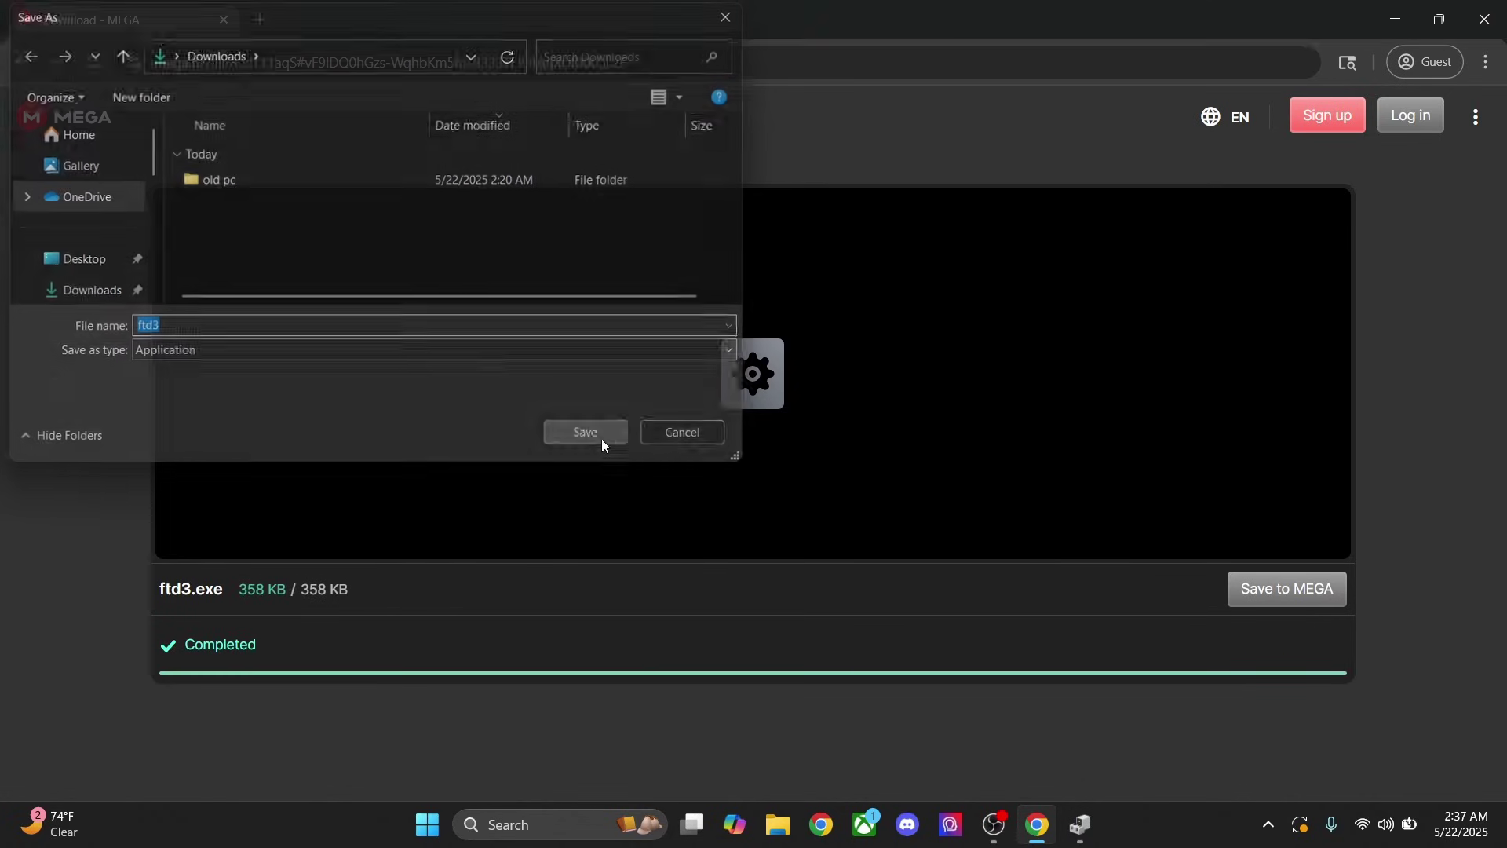
pyautogui.click(601, 439)
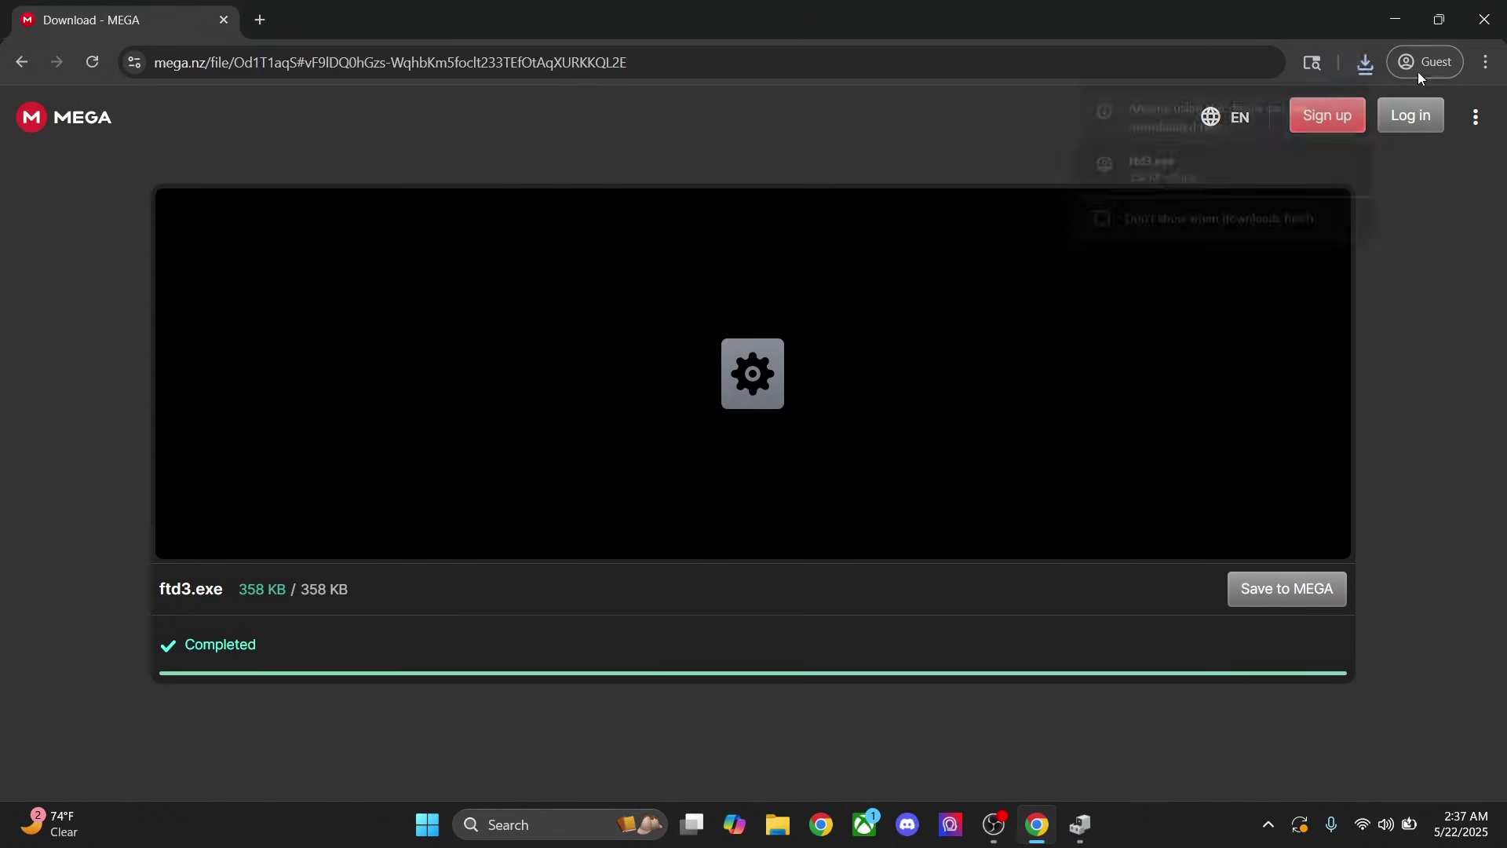
# - Run the downloaded ftd3.exe to install the FTDI driver, check the added driver package count, and close the installer
pyautogui.click(1153, 170)
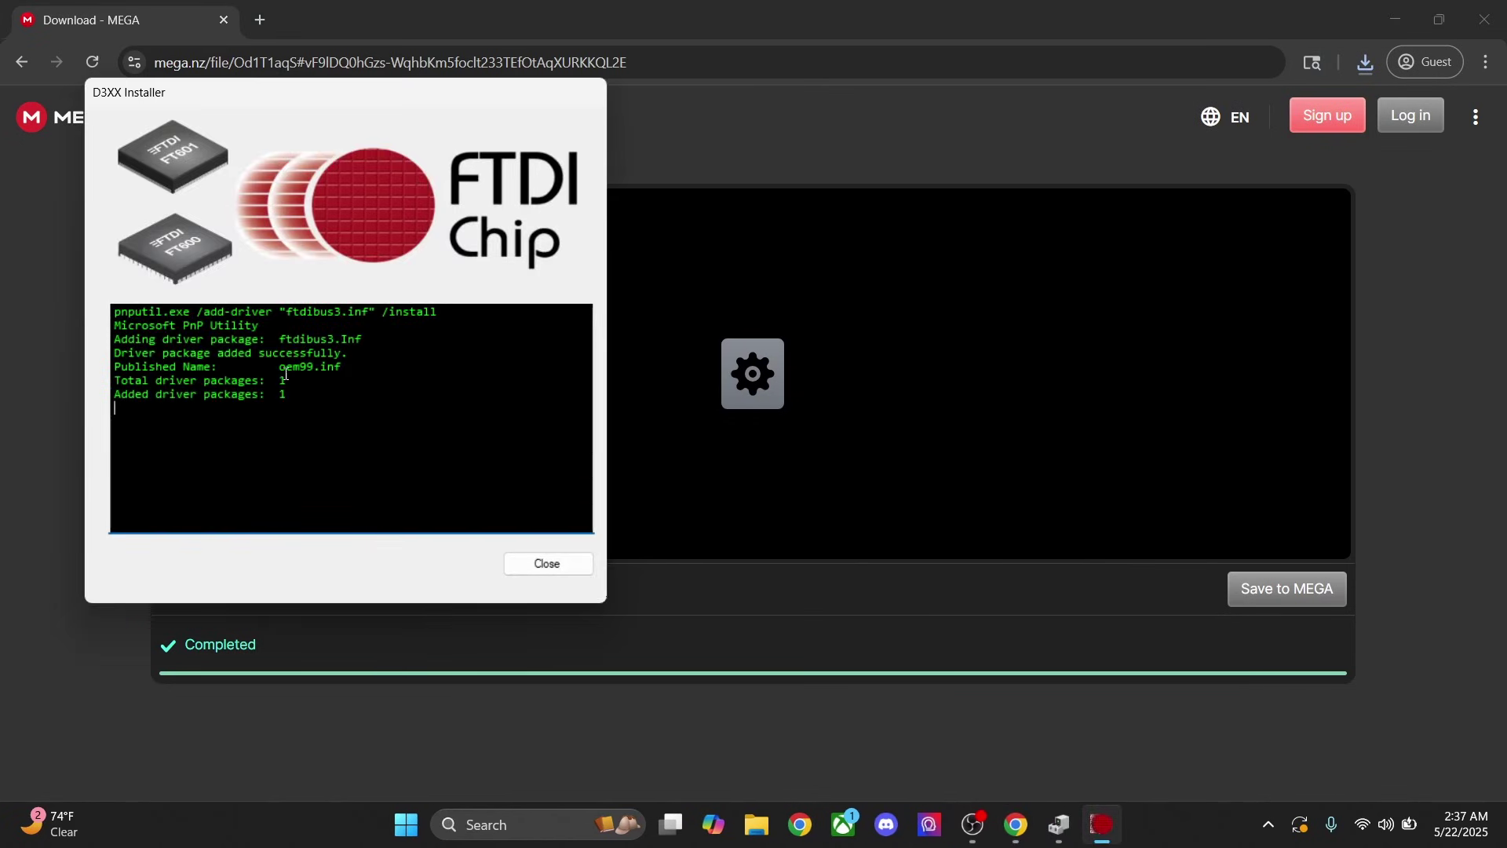
pyautogui.moveTo(279, 380); pyautogui.dragTo(313, 415)
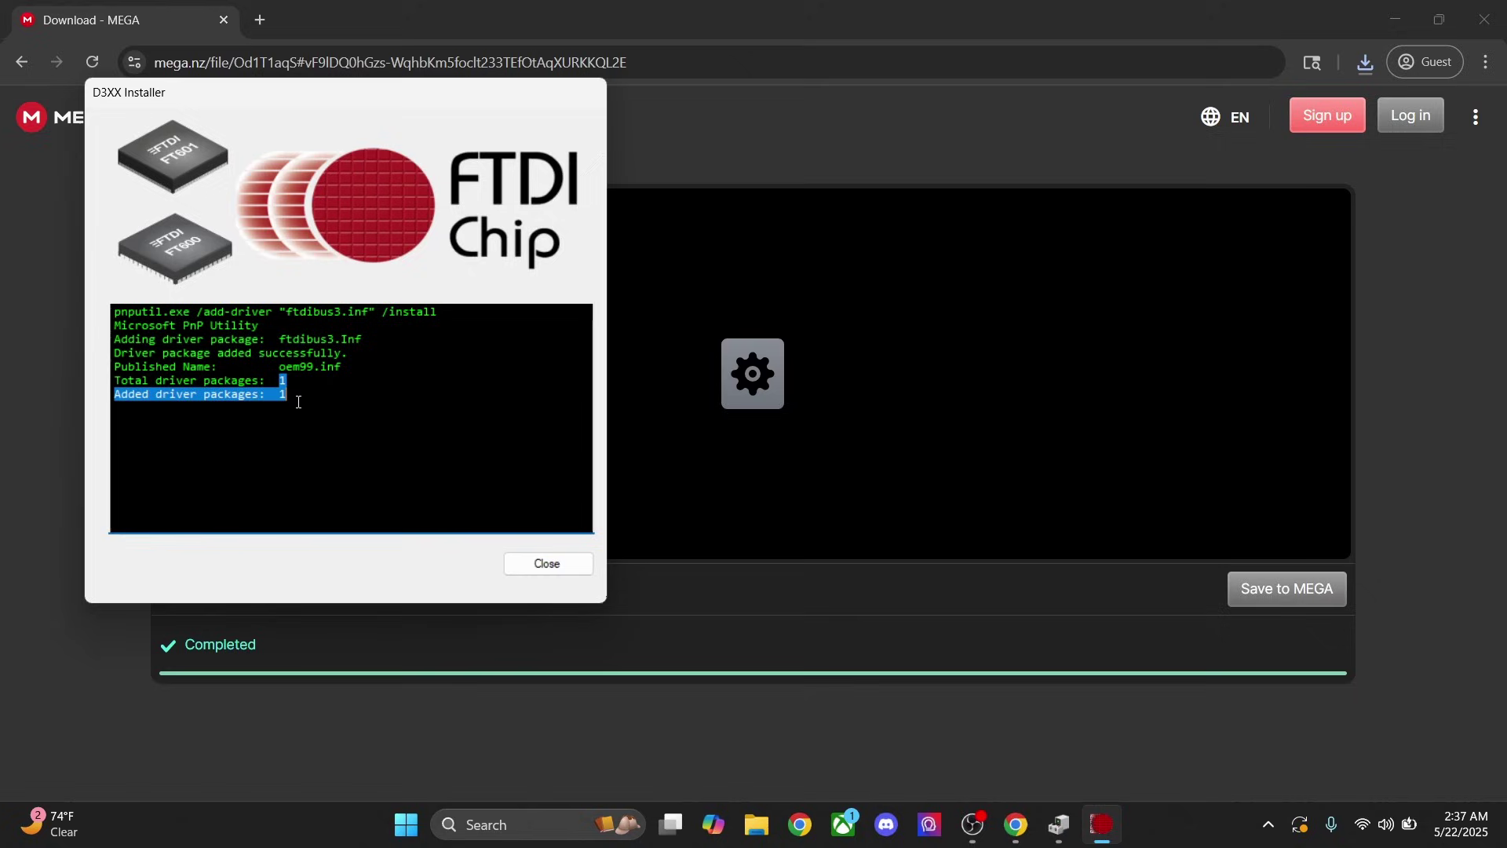
pyautogui.click(310, 399)
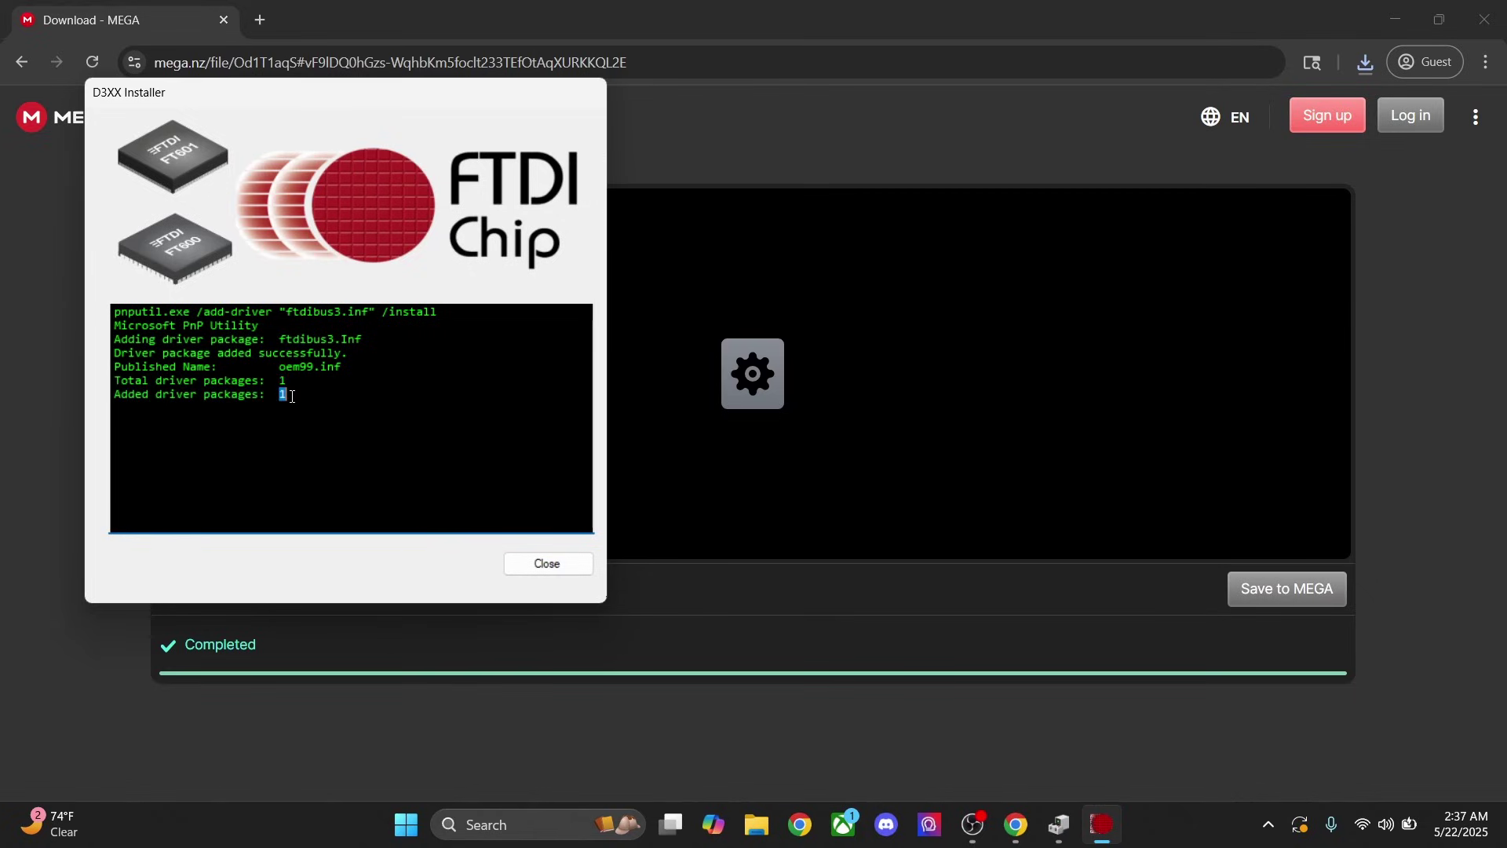
pyautogui.click(311, 402)
pyautogui.click(548, 565)
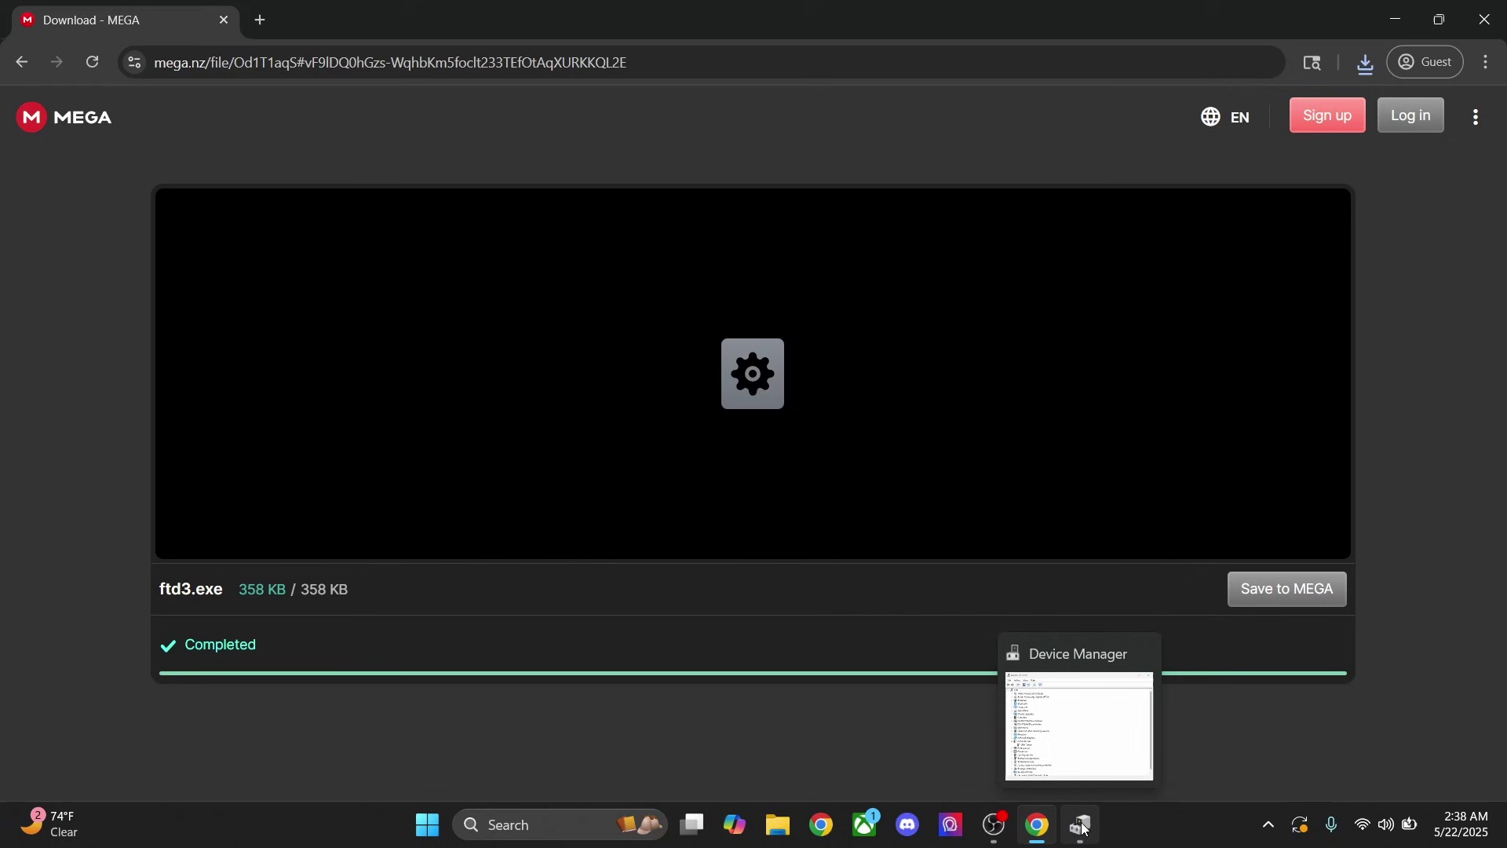
# - Check in Device Manager for the FTDI FT601 USB 3.0 Bridge Device under Universal Serial Bus controllers, and close Device Manager
pyautogui.click(1055, 757)
pyautogui.scroll(-1, 550, 388)
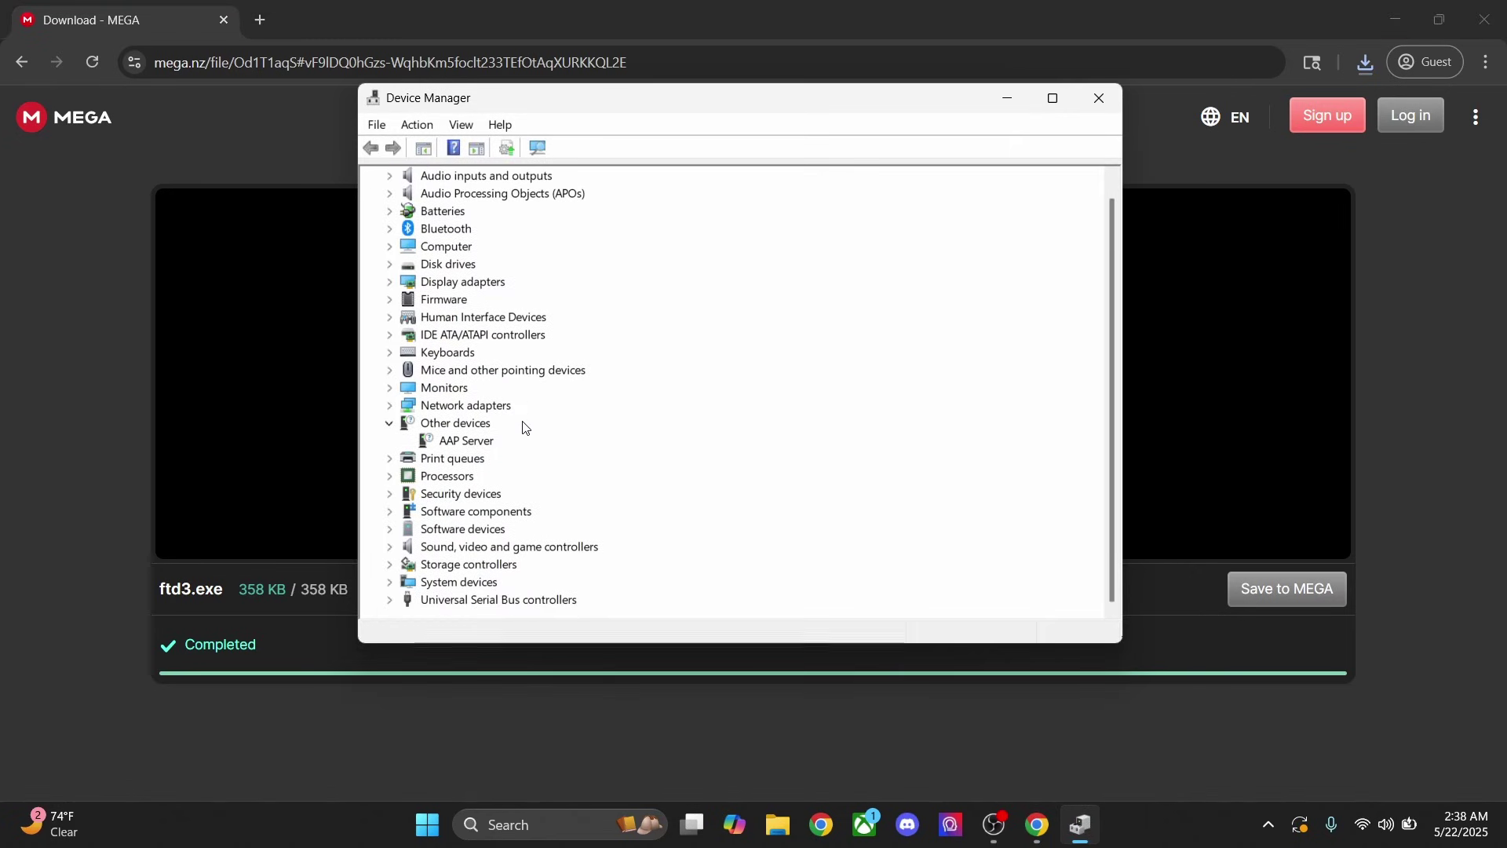
pyautogui.click(463, 603)
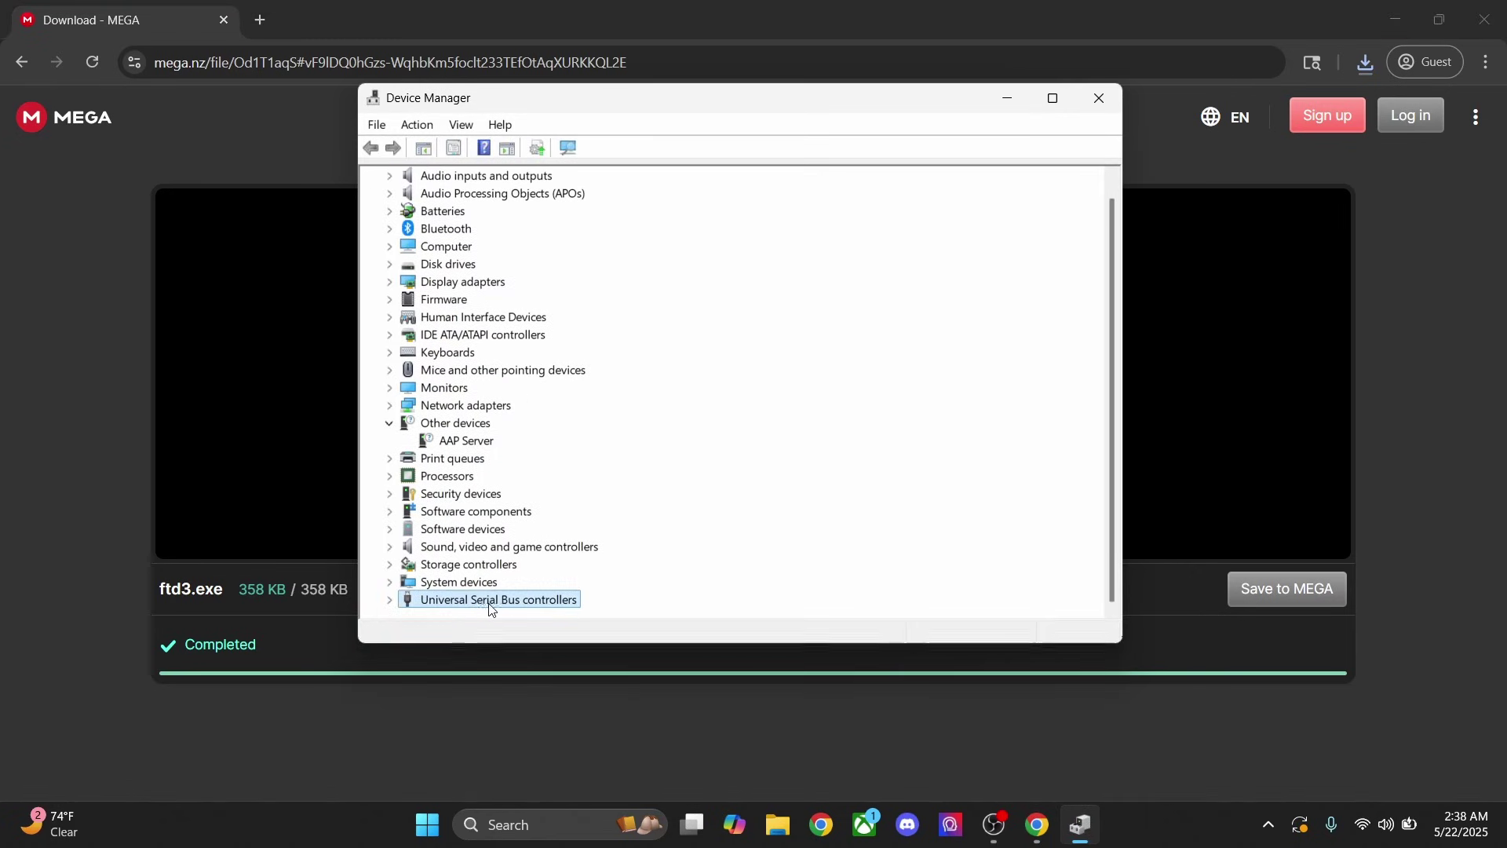
pyautogui.click(391, 603)
pyautogui.click(470, 514)
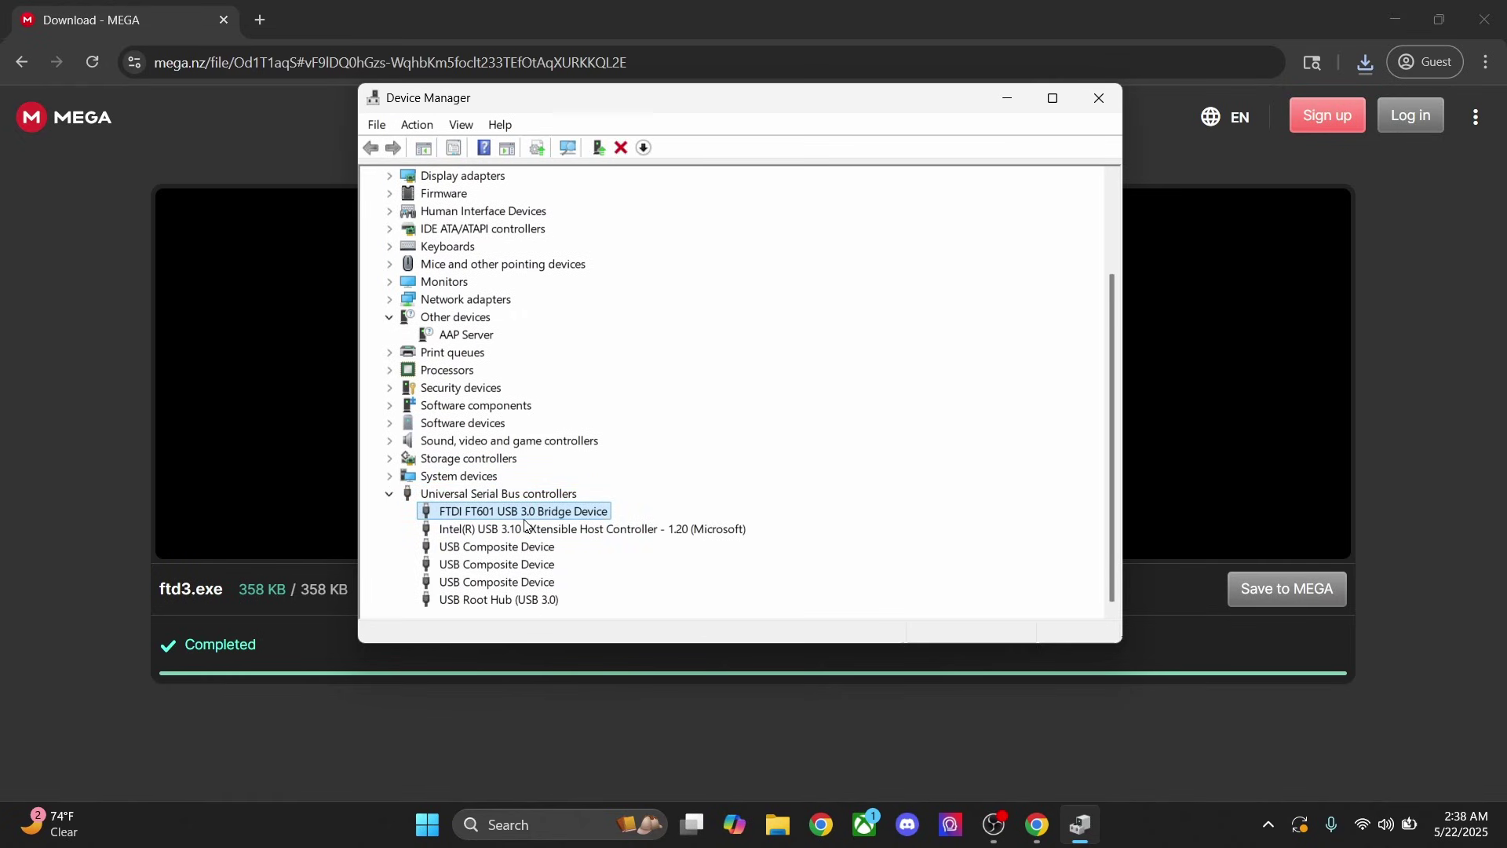
pyautogui.click(1098, 96)
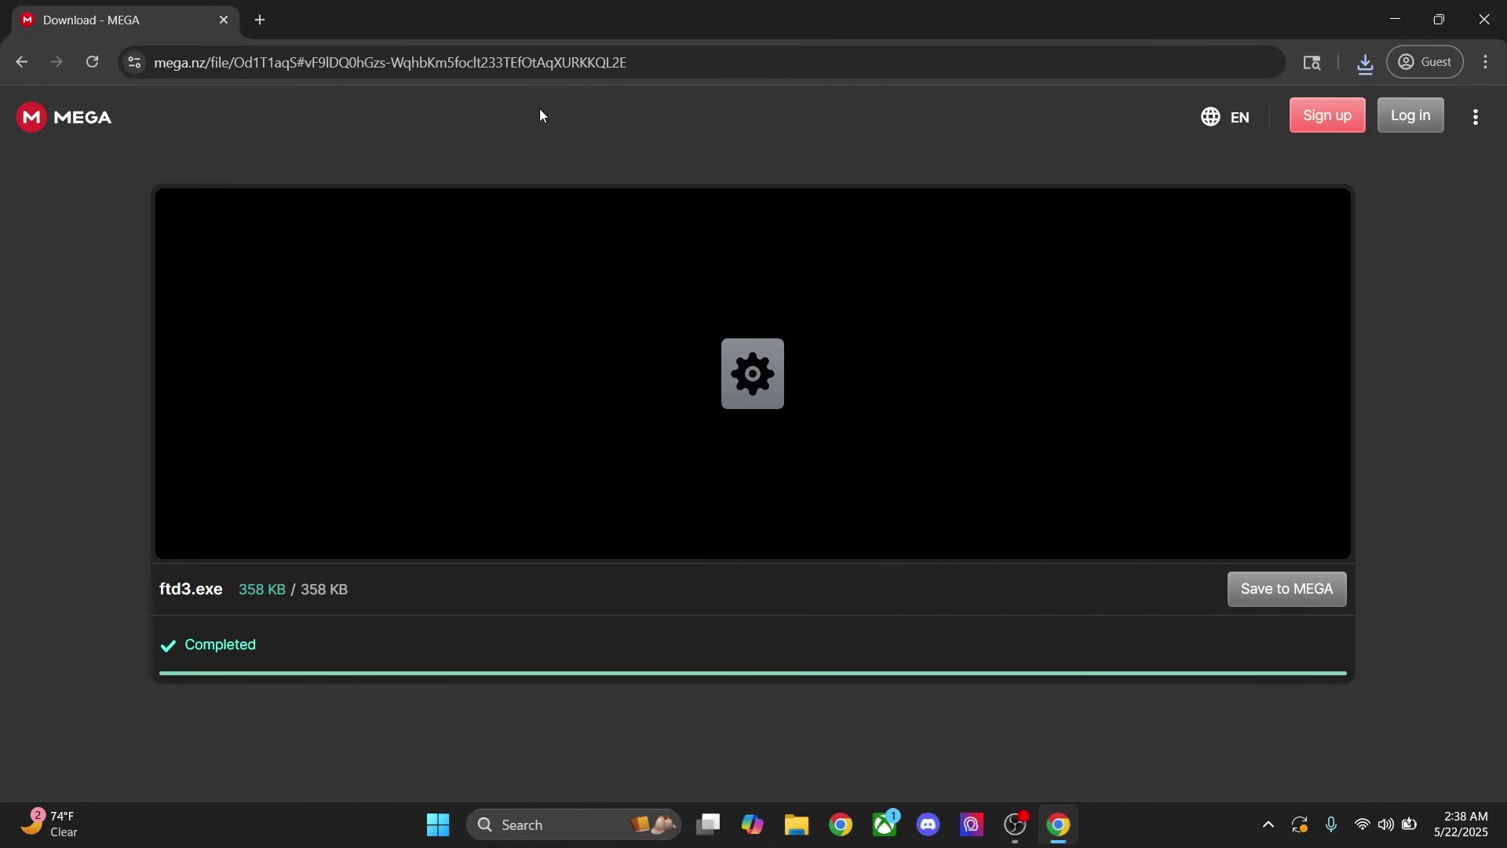
# - Download lone-dma-tools.zip from MEGA in a new browser tab, save it to Downloads, and show it in its folder
pyautogui.click(261, 20)
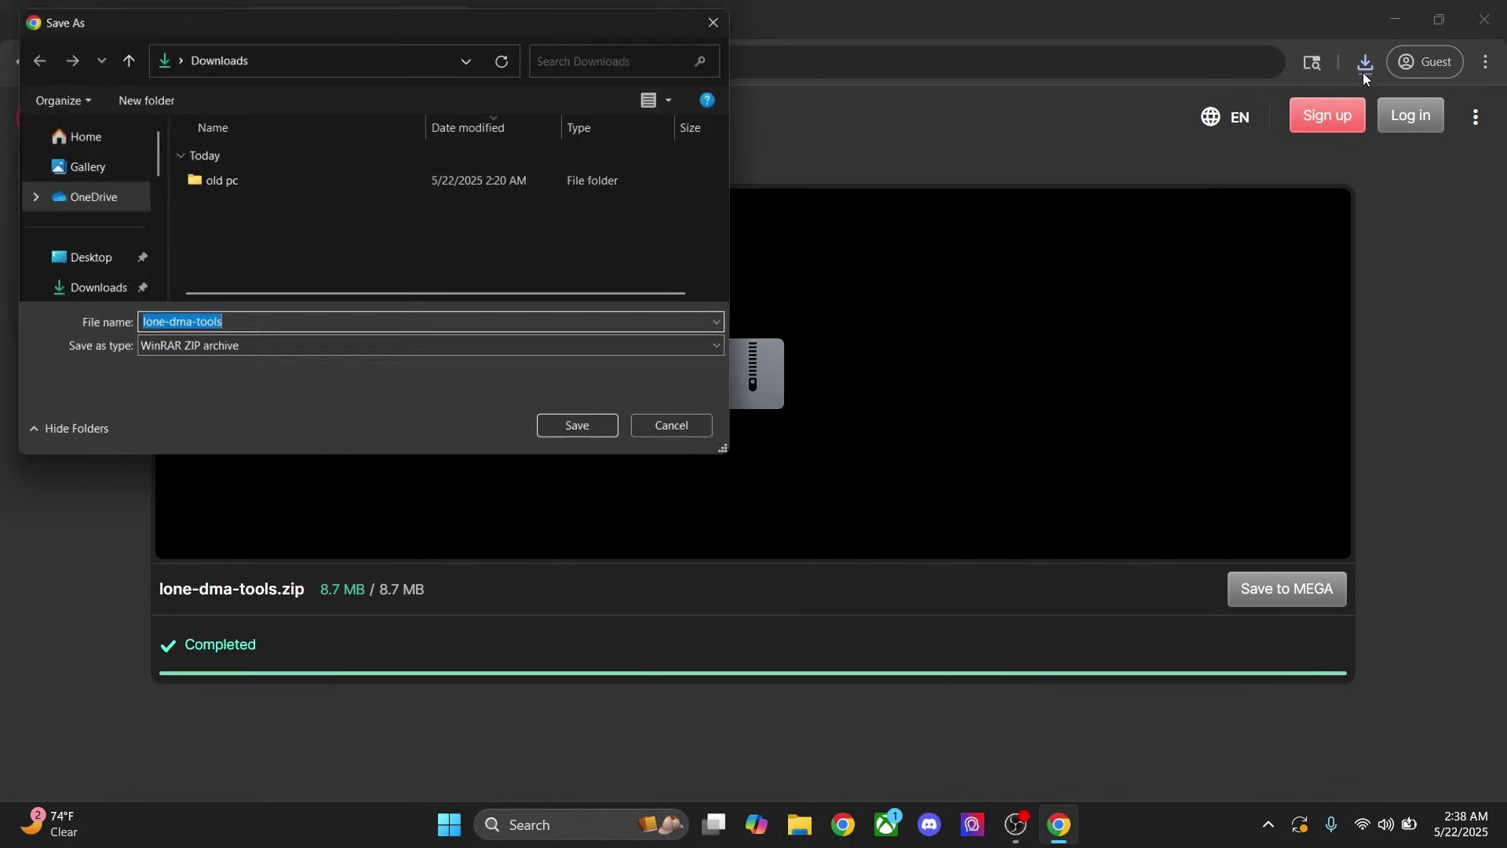
pyautogui.click(609, 427)
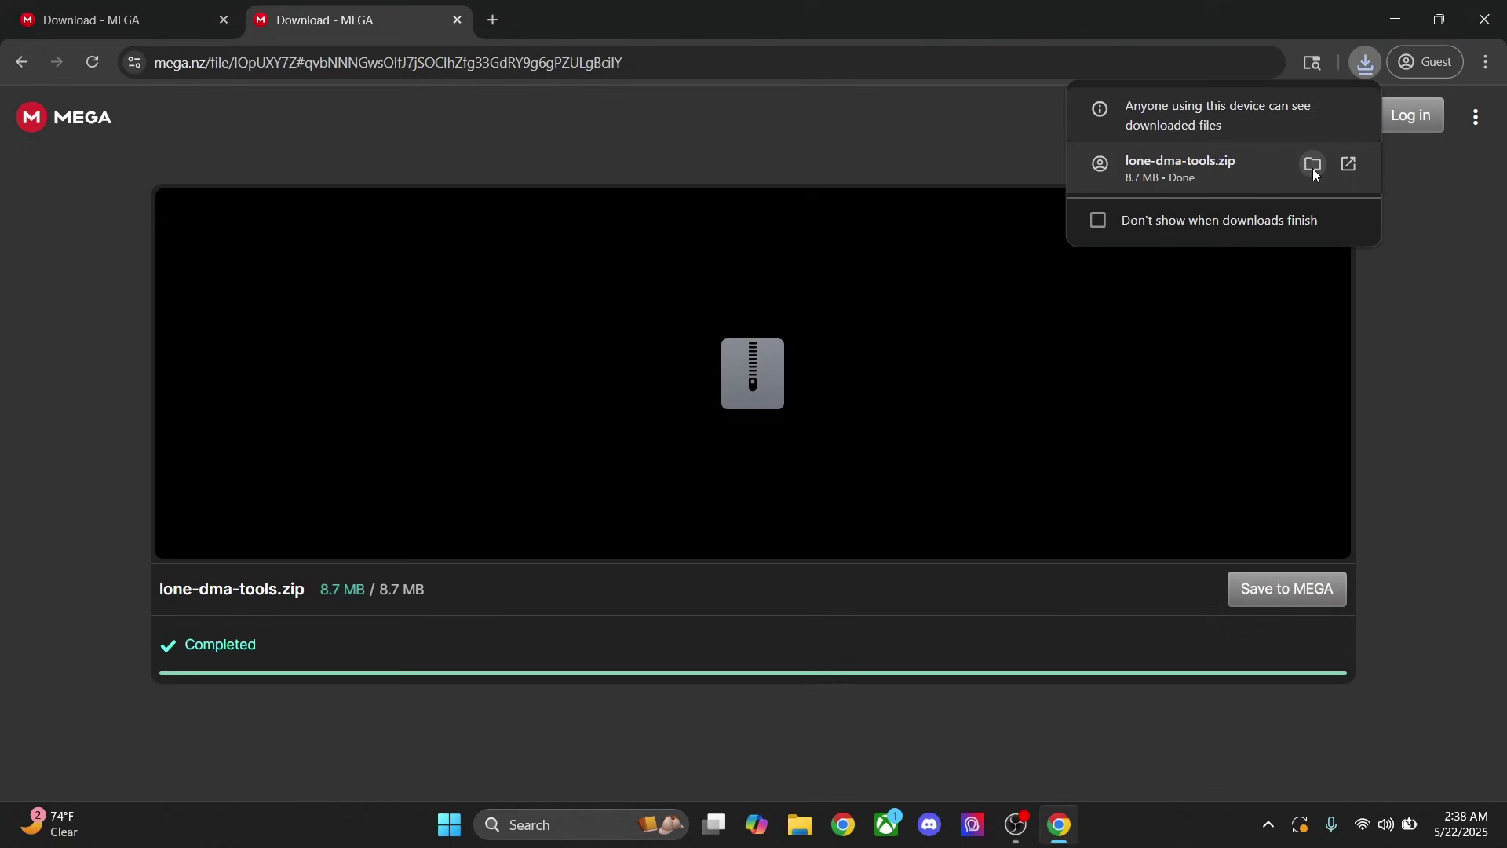
pyautogui.click(1314, 170)
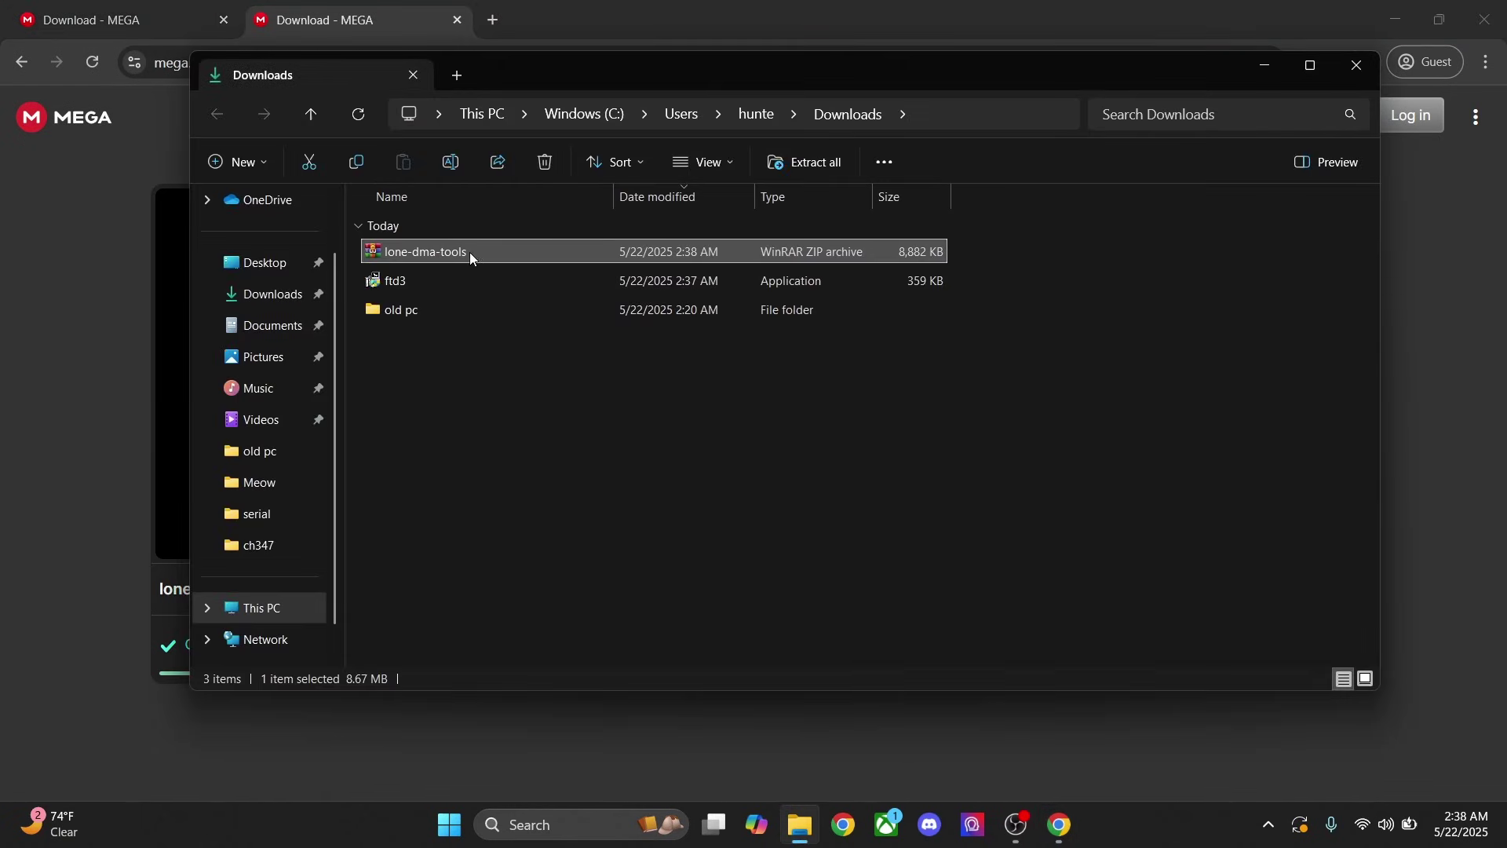
# - Extract the lone-dma-tools archive into a lone-dma-tools folder in Downloads, without showing the extracted files when complete
pyautogui.rightClick(482, 252)
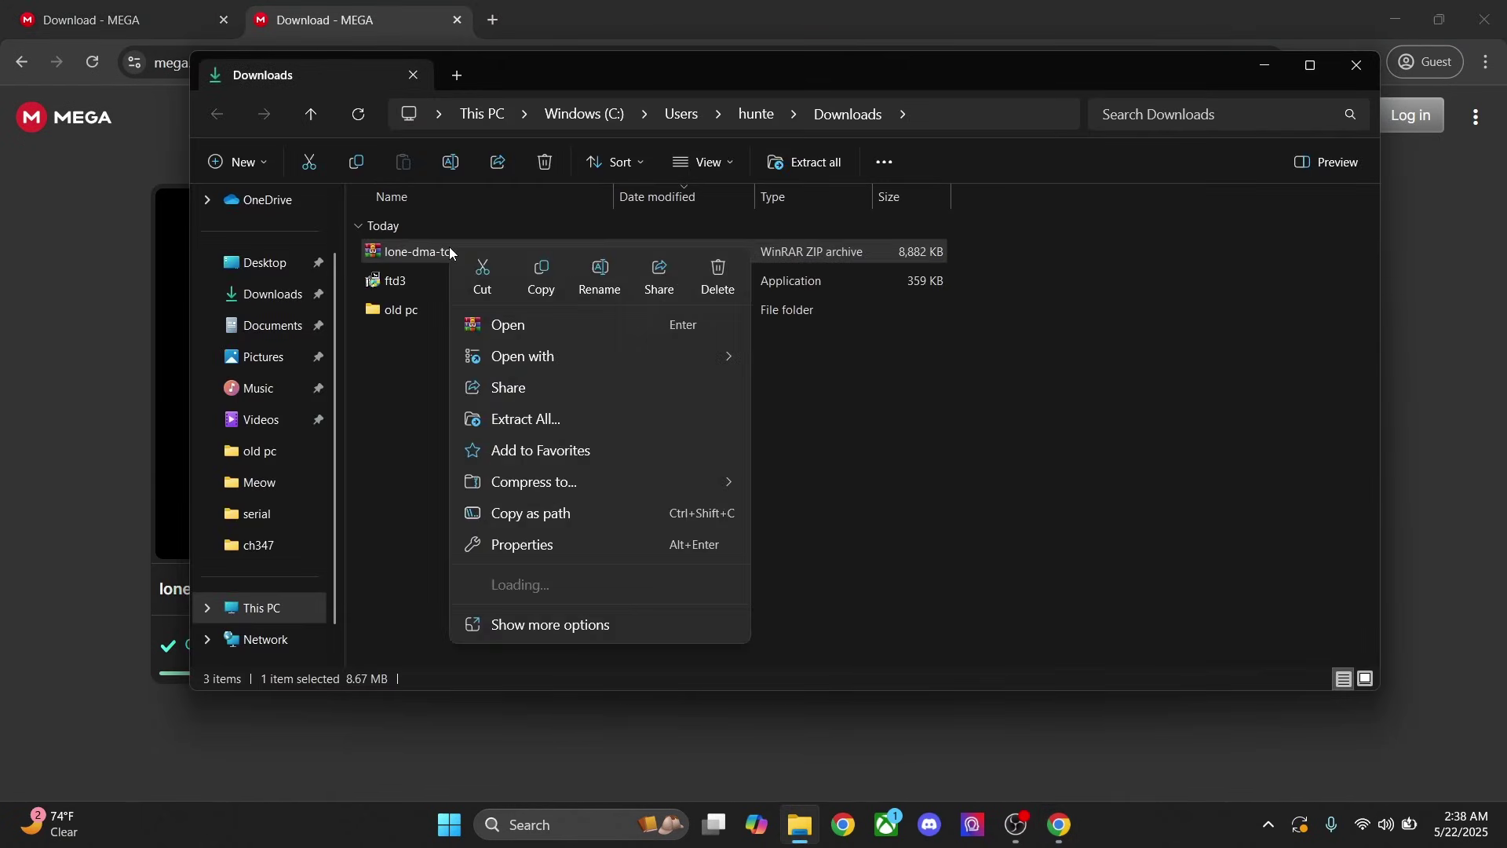
pyautogui.click(560, 422)
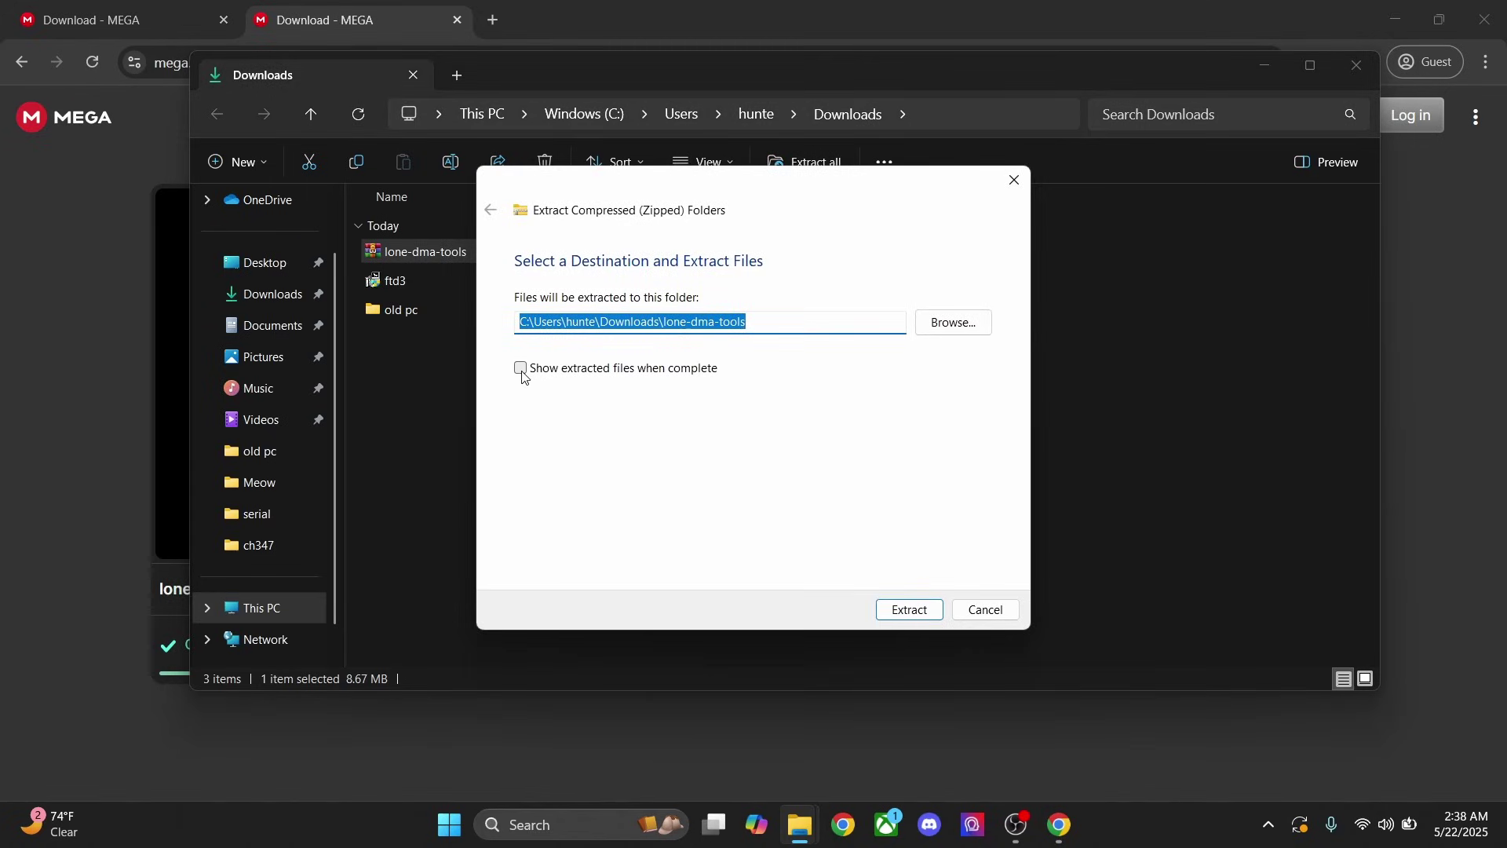
pyautogui.click(908, 612)
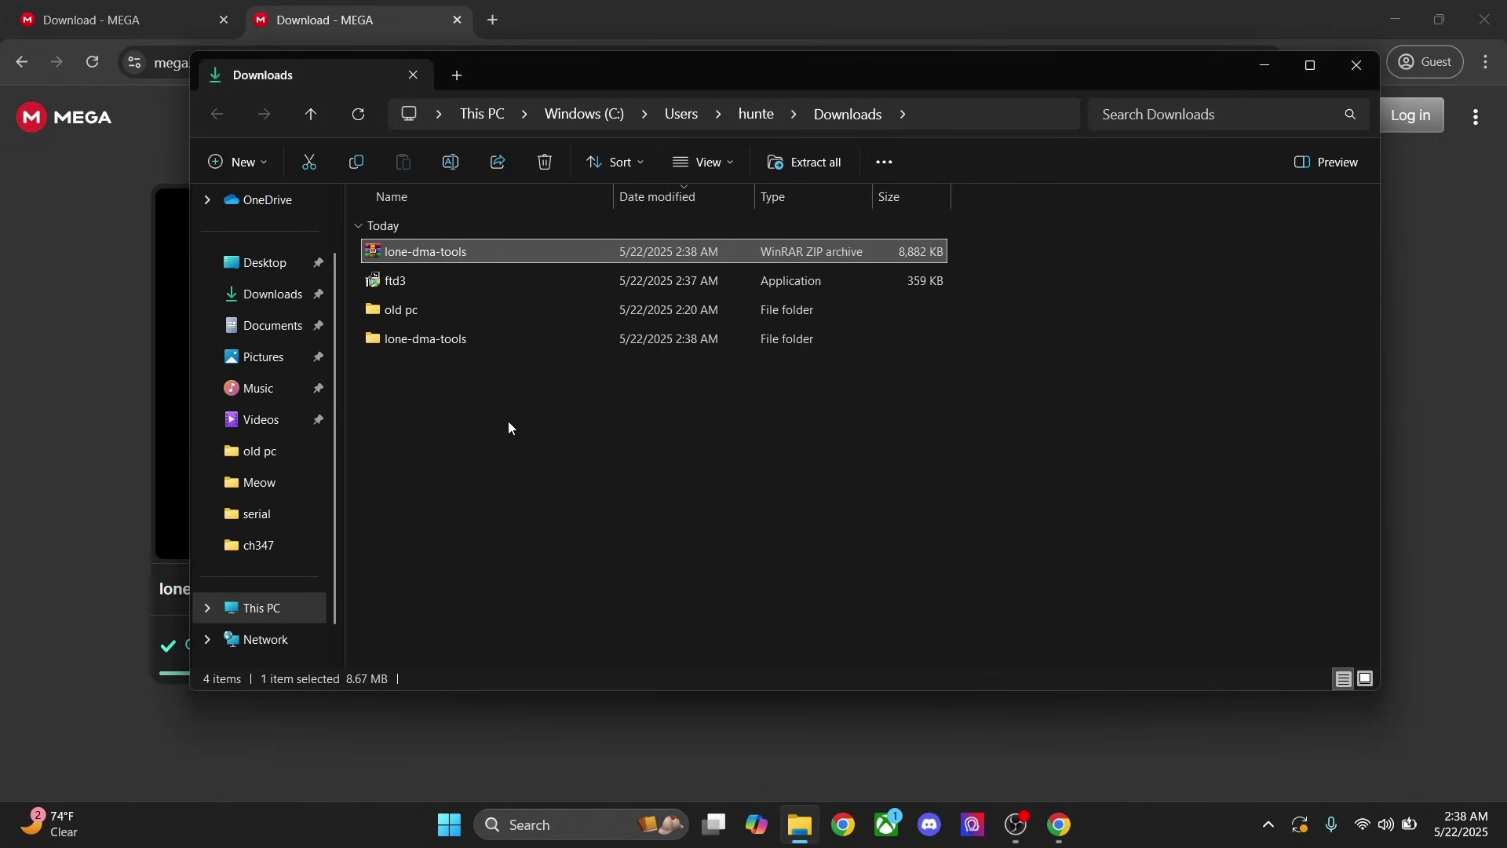
# - Open the lone dma test folder inside the nested extracted lone-dma-tools folders
pyautogui.doubleClick(411, 343)
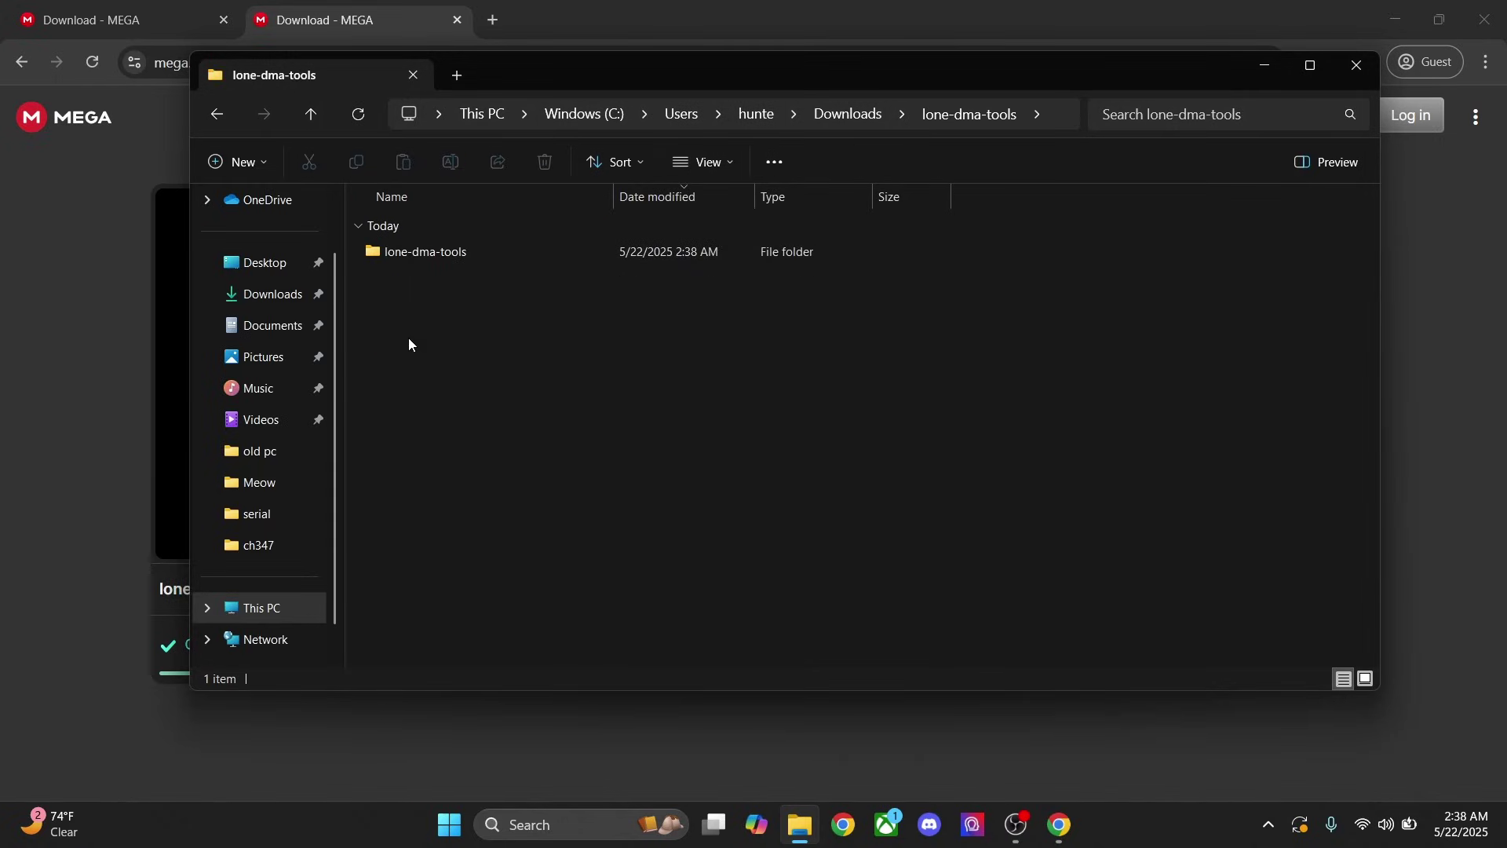
pyautogui.doubleClick(426, 259)
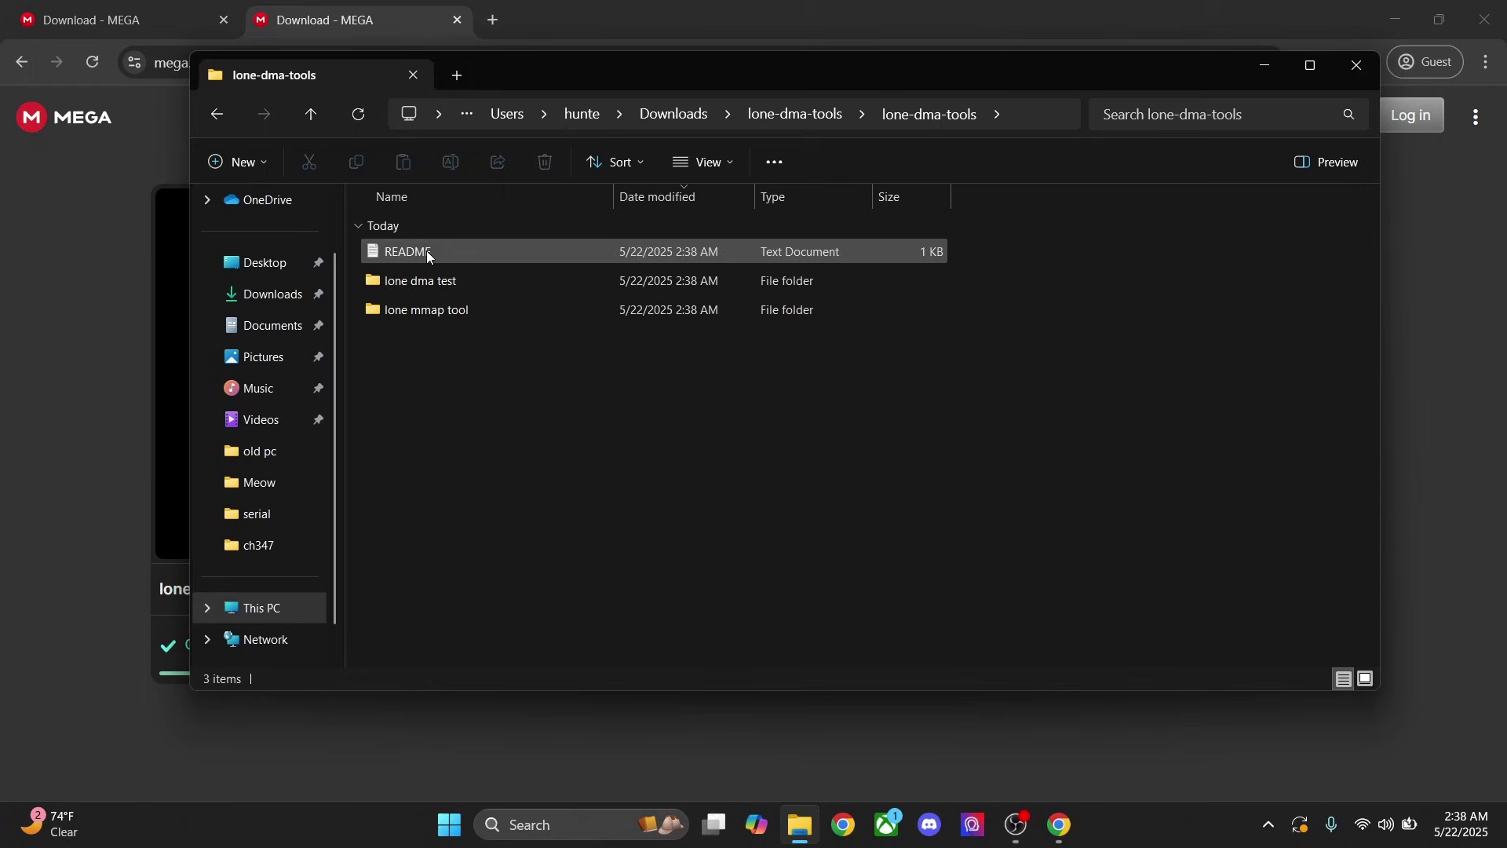
pyautogui.click(425, 292)
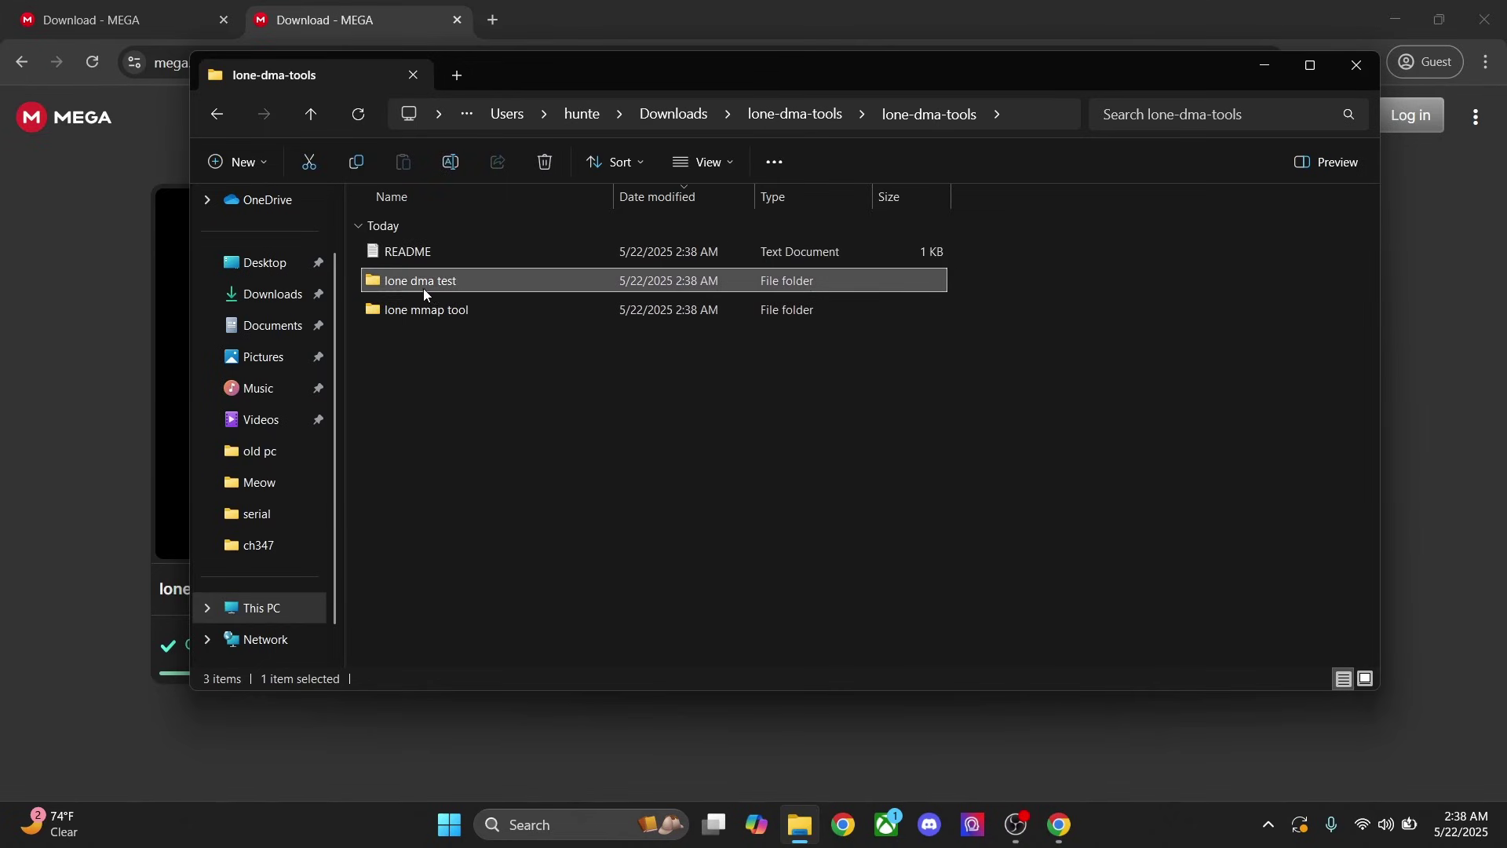
pyautogui.doubleClick(479, 280)
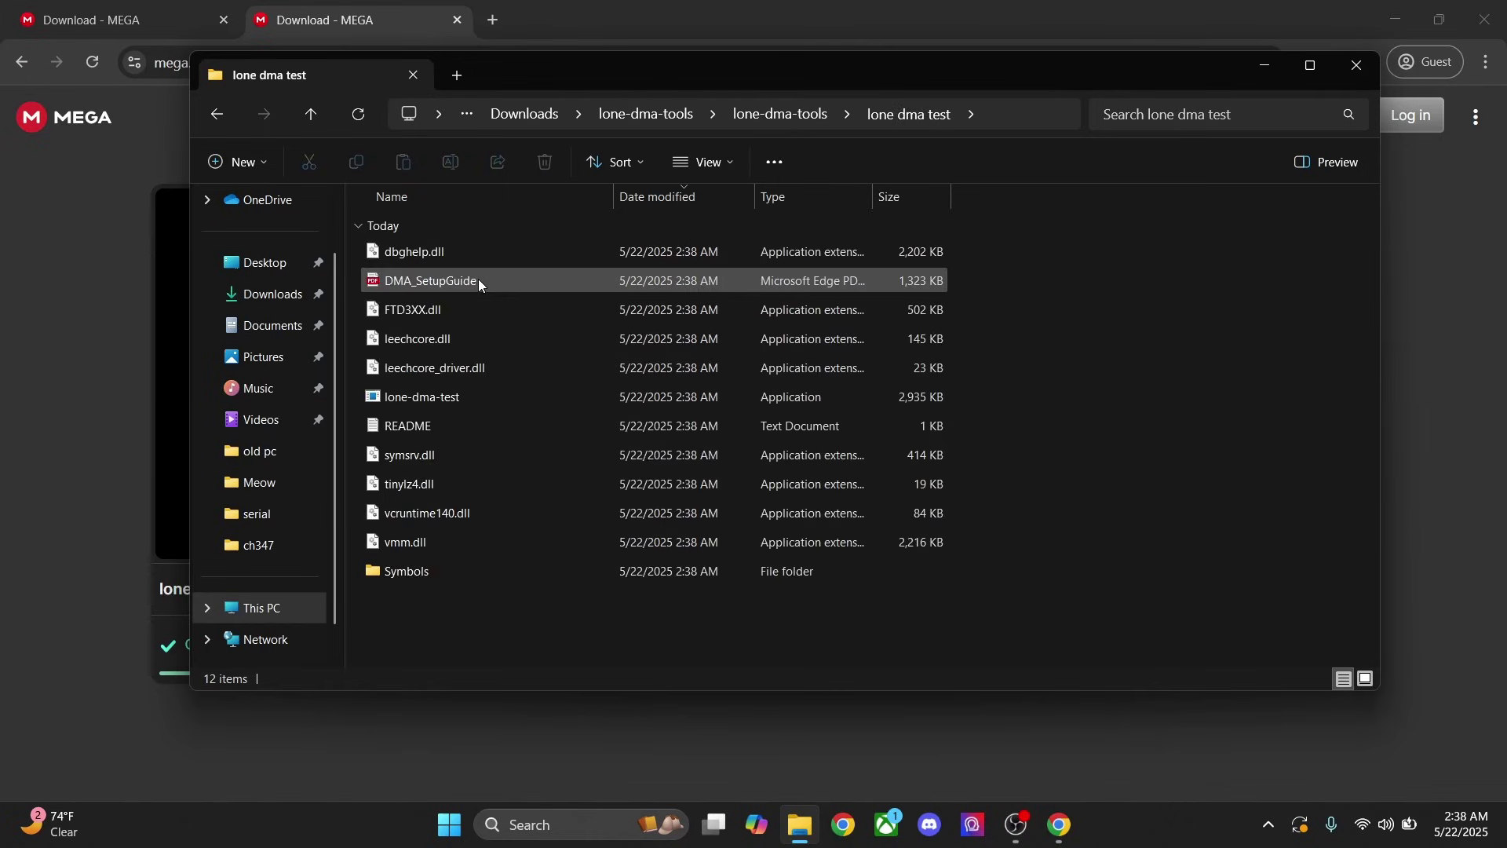
# - Launch lone-dma-test, allow it to run despite the SmartScreen block, and start the Full Test
pyautogui.click(437, 397)
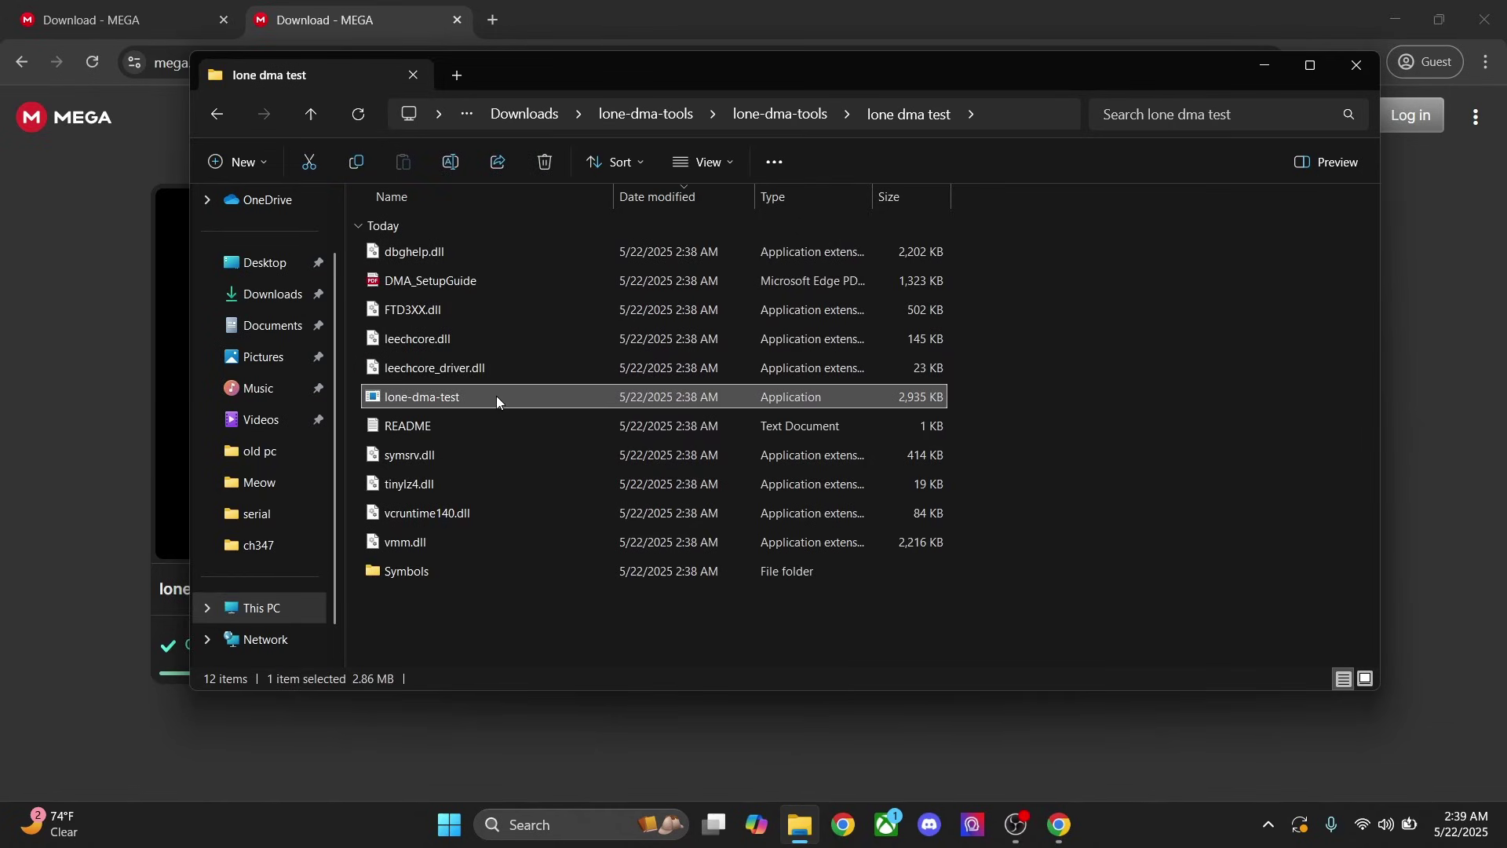
pyautogui.doubleClick(537, 405)
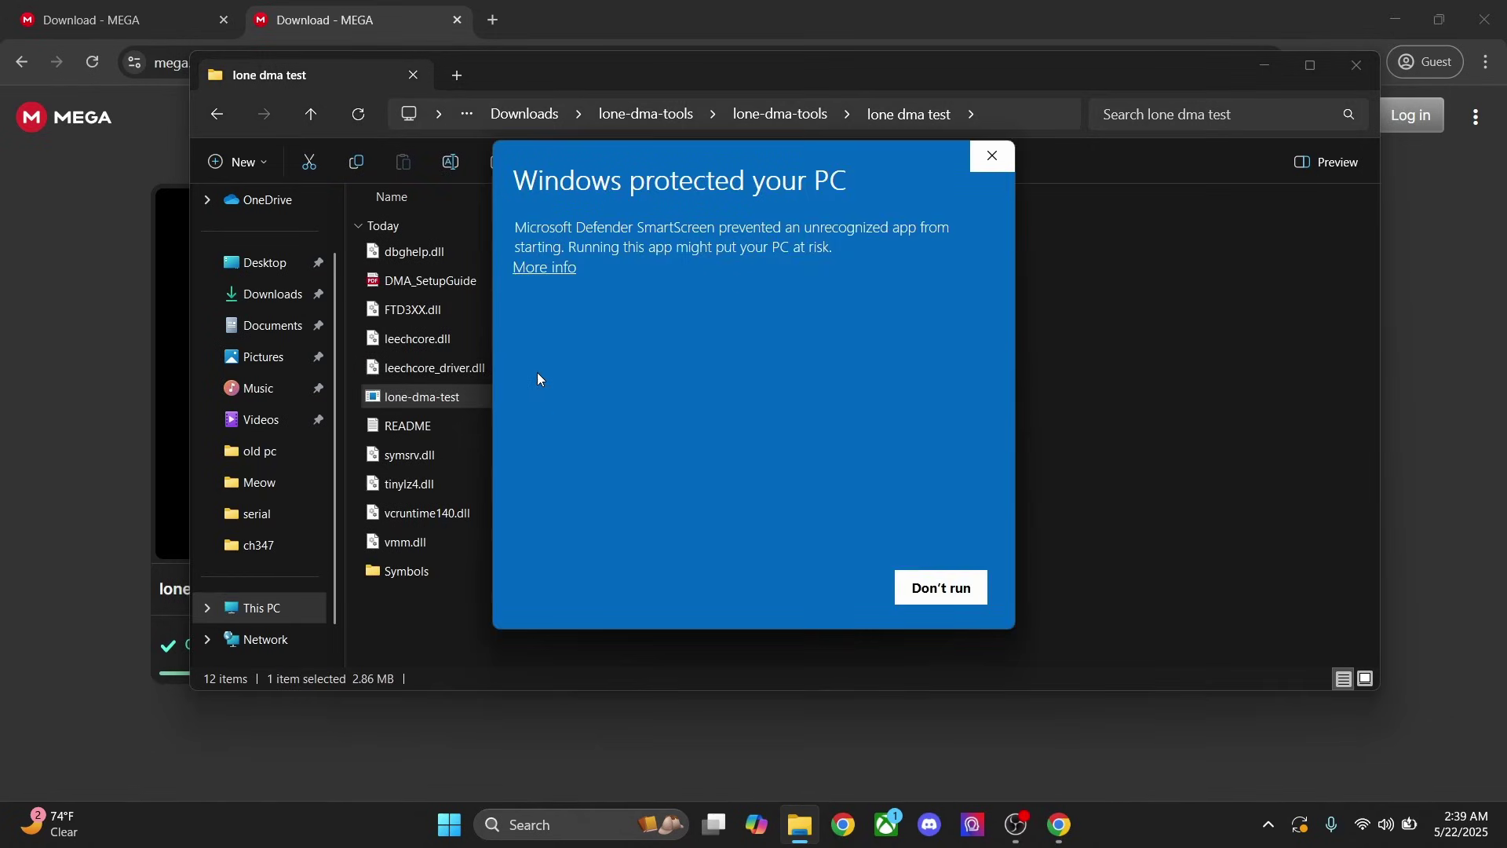
pyautogui.click(552, 273)
pyautogui.click(808, 587)
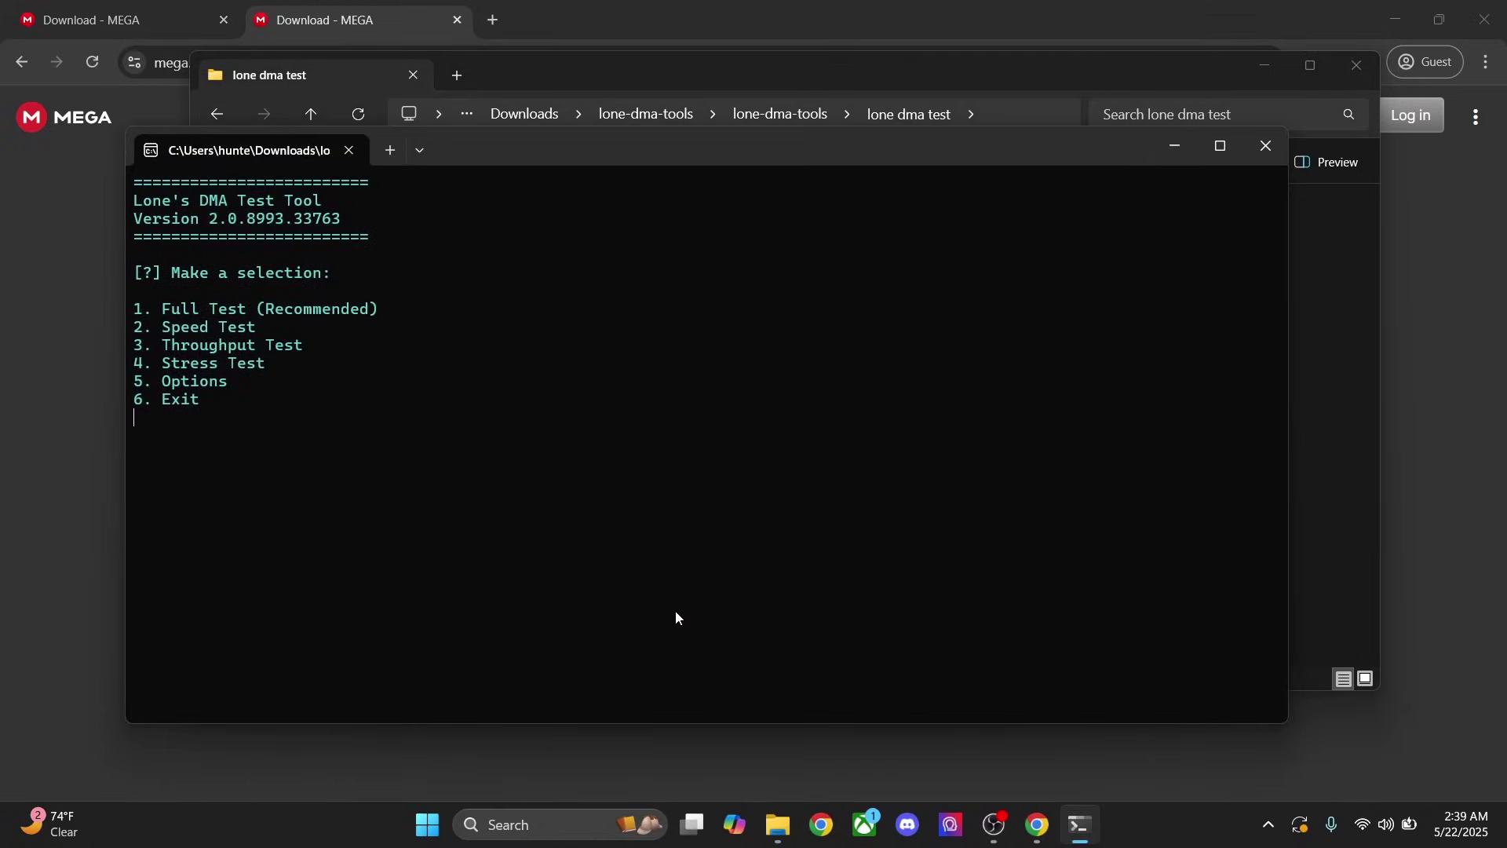
pyautogui.press('1')
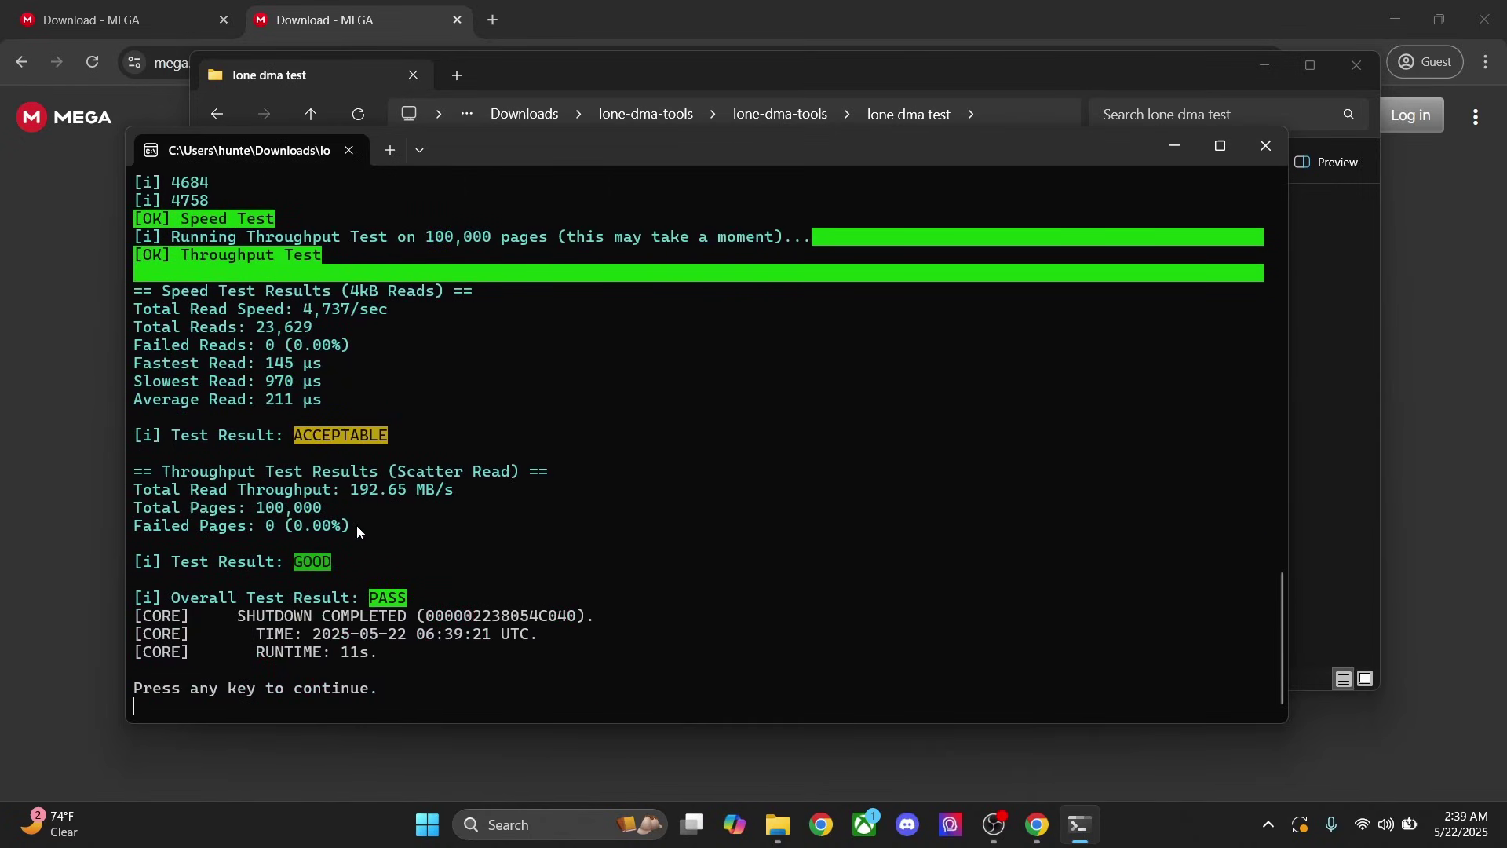
# - Examine the read speed, throughput and test ratings in the DMA test output
pyautogui.moveTo(336, 491); pyautogui.dragTo(463, 491)
pyautogui.scroll(4, 463, 491)
pyautogui.moveTo(219, 399); pyautogui.dragTo(158, 334)
pyautogui.hotkey('ctrl', 'c')
pyautogui.moveTo(181, 562); pyautogui.dragTo(339, 562)
pyautogui.moveTo(281, 429); pyautogui.dragTo(396, 439)
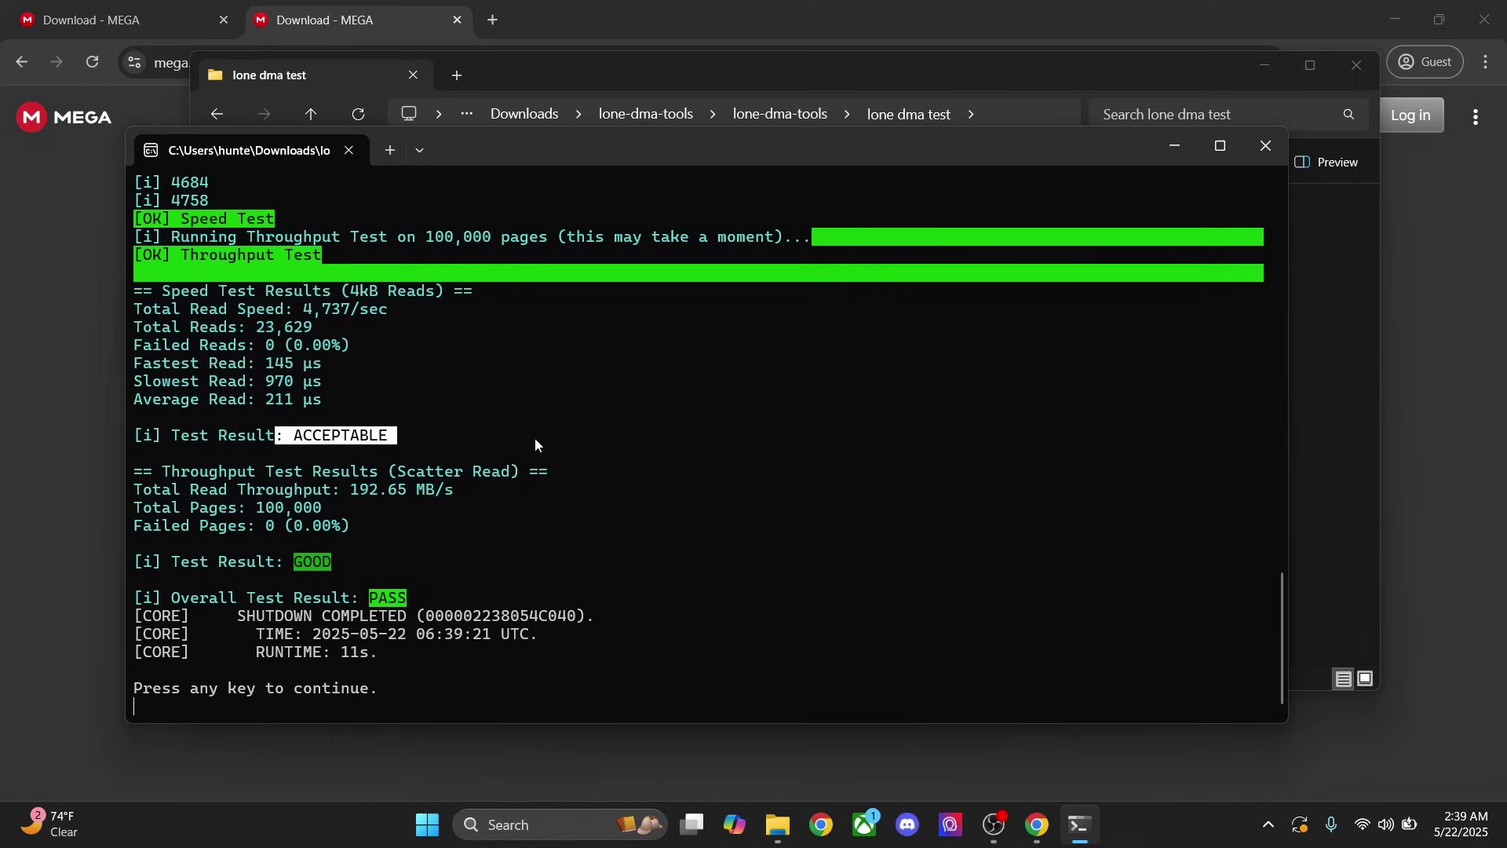
# - Review the earlier output of the DMA test, including the memory map and speed samples, and minimize the test and folder windows
pyautogui.hotkey('ctrl', 'c')
pyautogui.scroll(5, 991, 483)
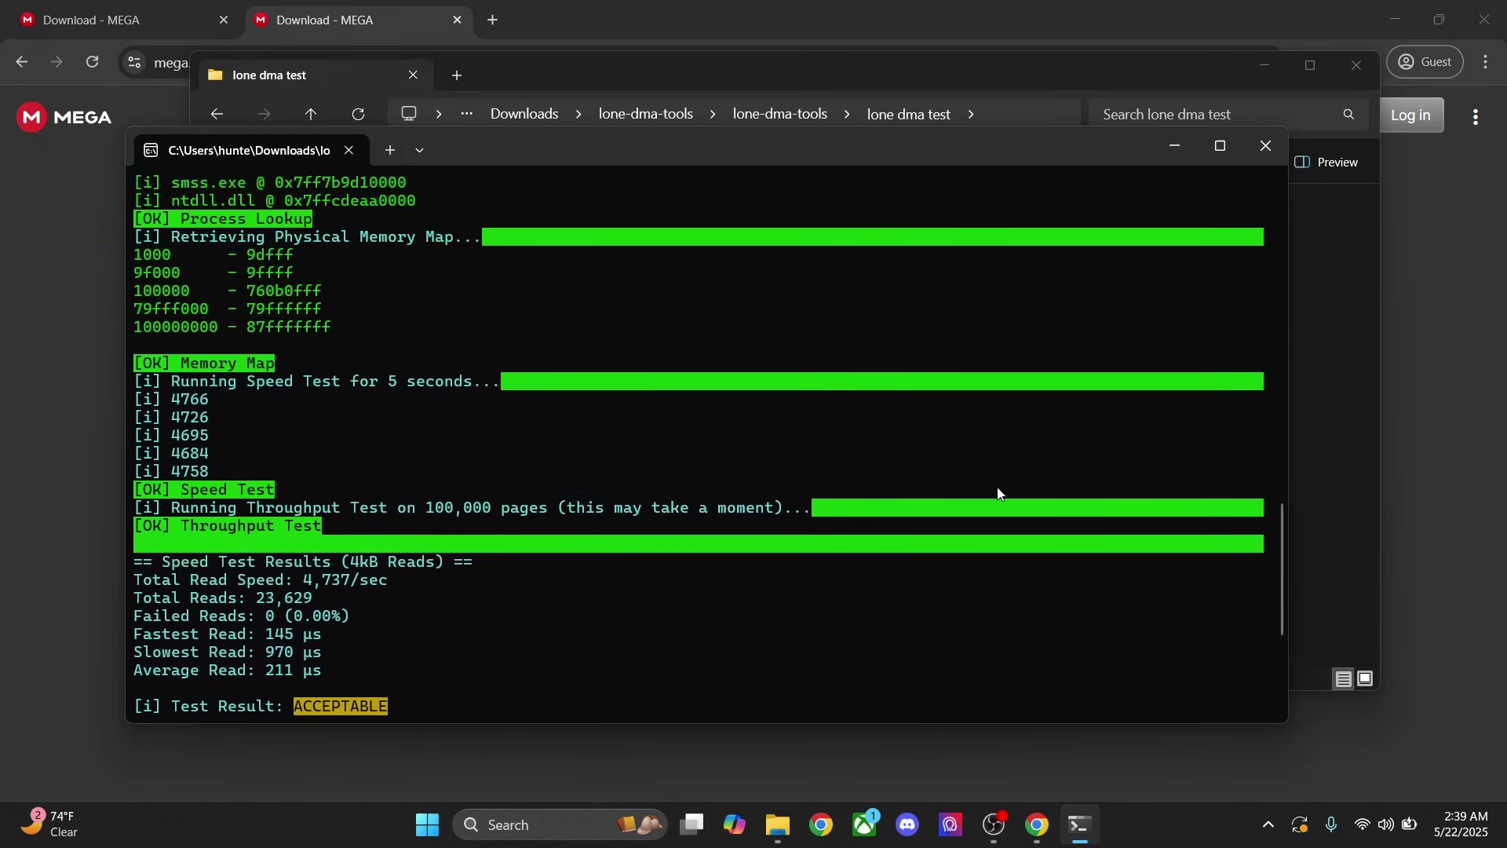
pyautogui.click(1175, 149)
pyautogui.click(1267, 70)
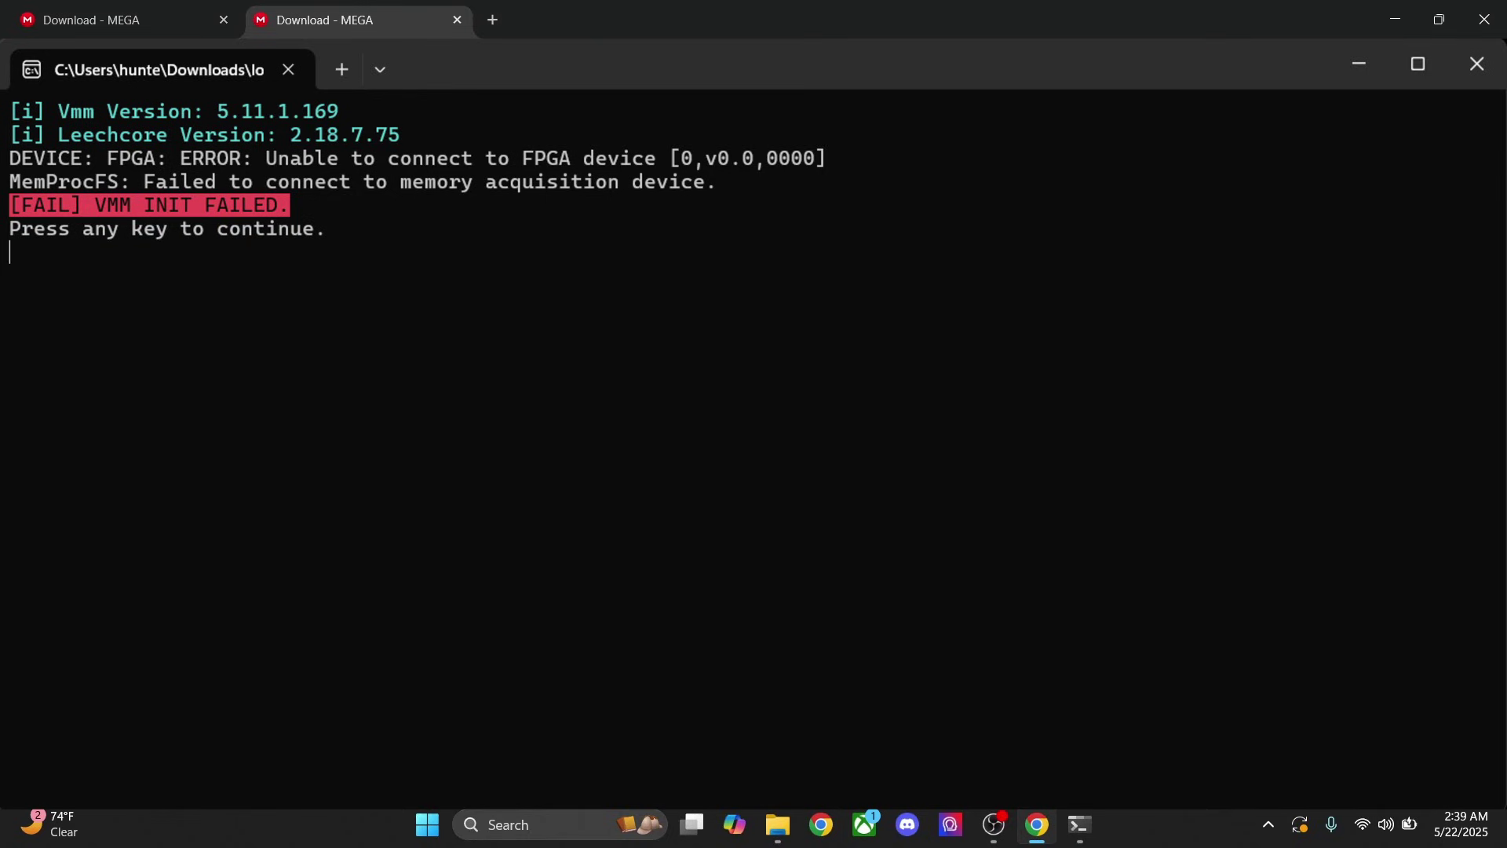
pyautogui.press('Return')
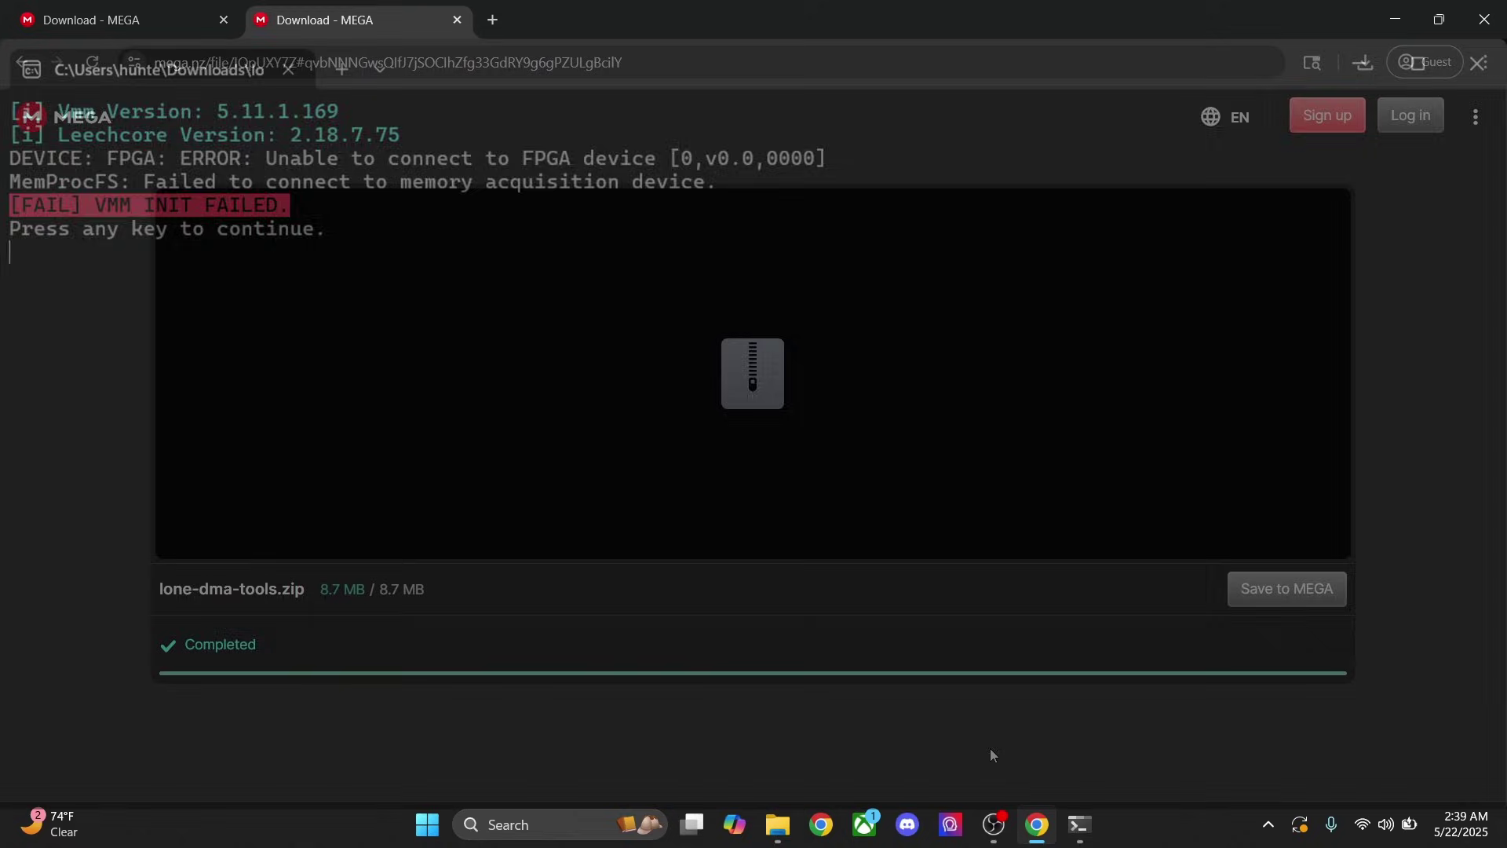
# - Open Device Manager and locate the FTDI FT601 USB 3.0 Bridge Device under Universal Serial Bus controllers
pyautogui.press('super')
pyautogui.write('device')
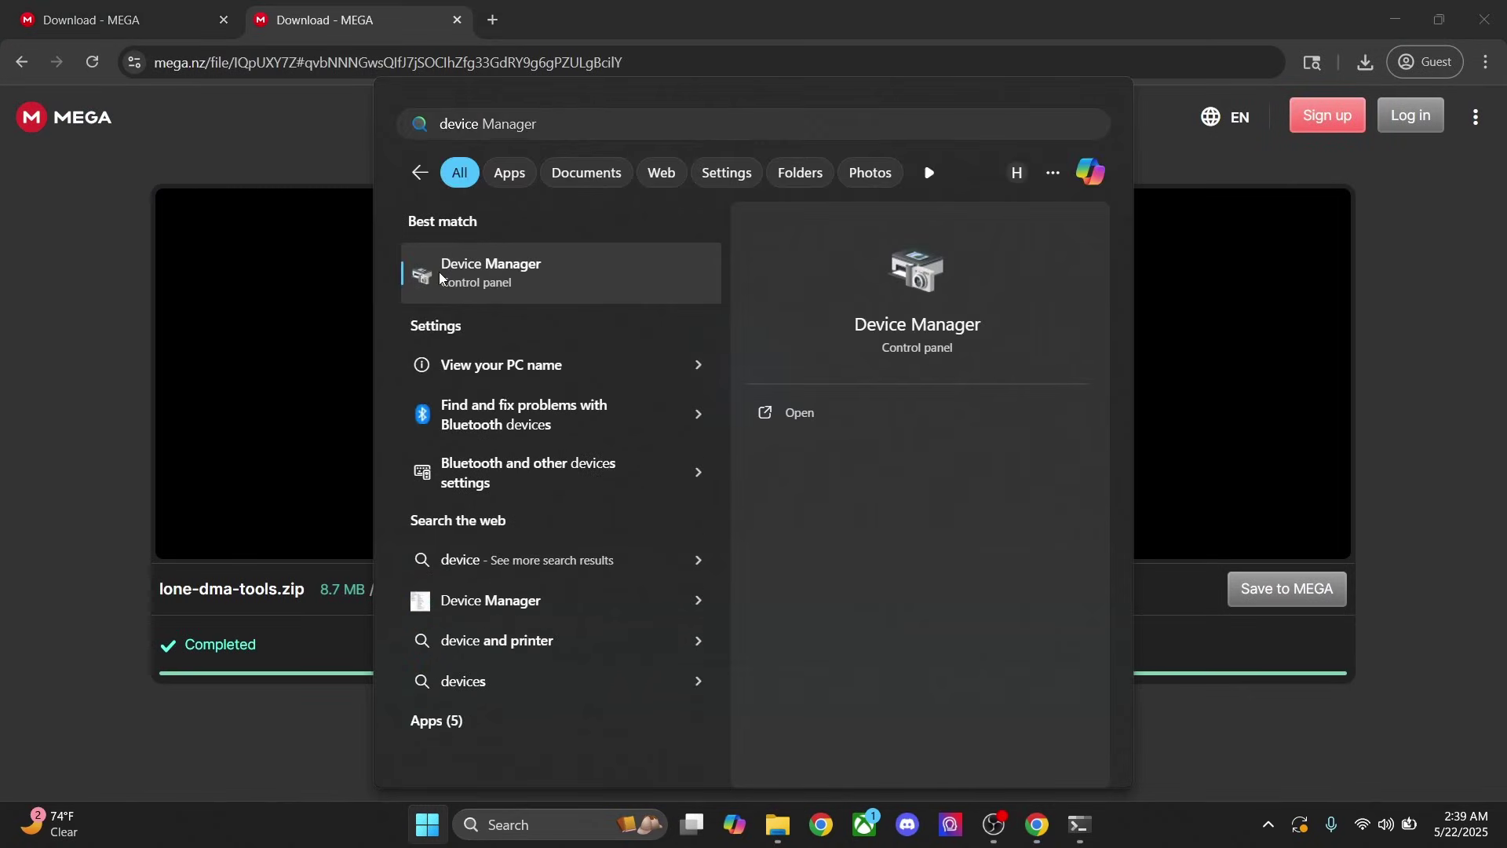
pyautogui.press('Return')
pyautogui.doubleClick(122, 559)
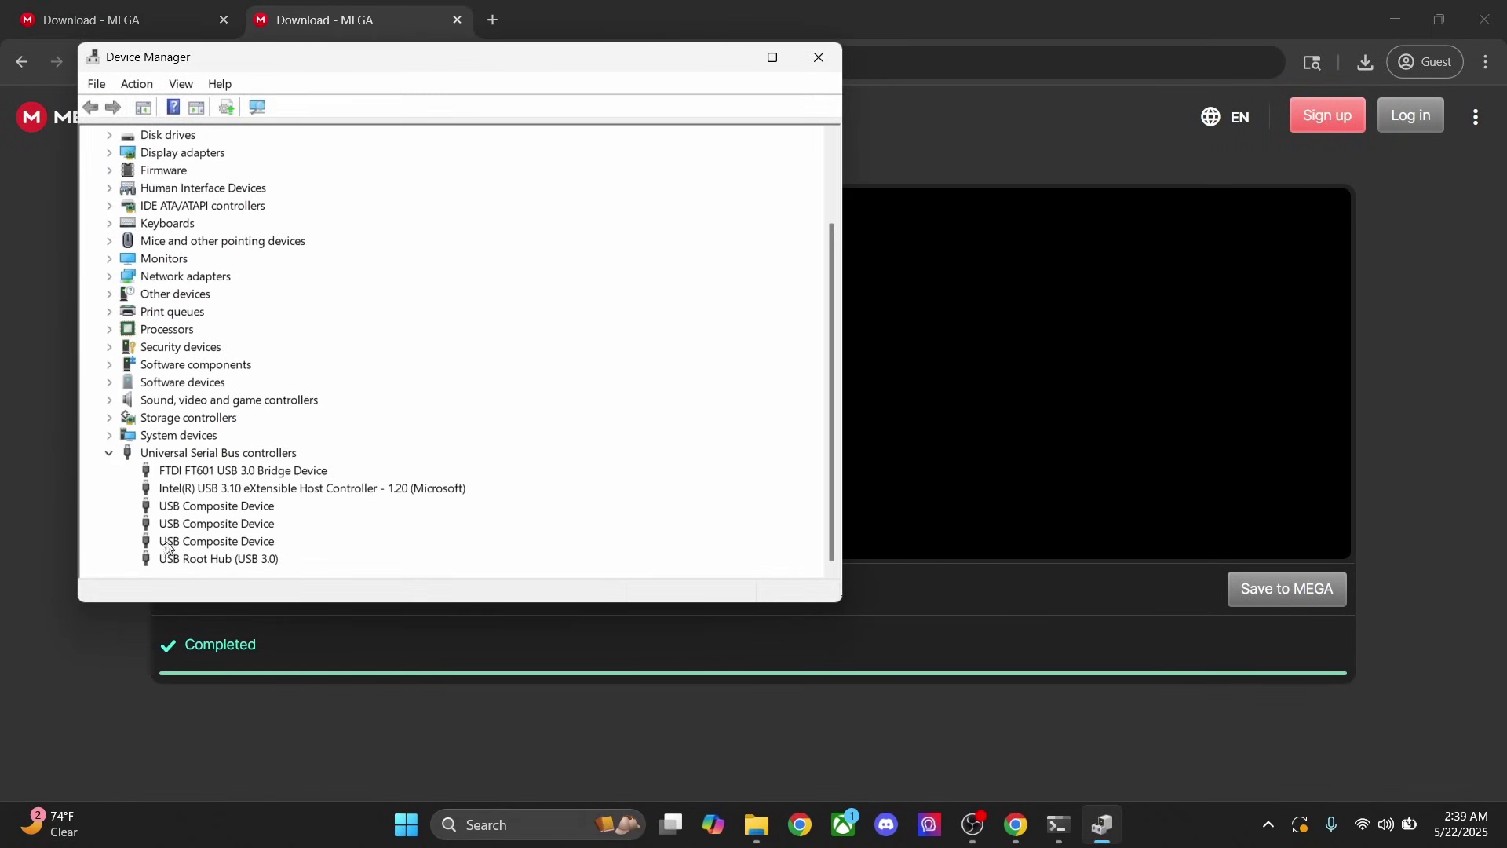
pyautogui.click(224, 471)
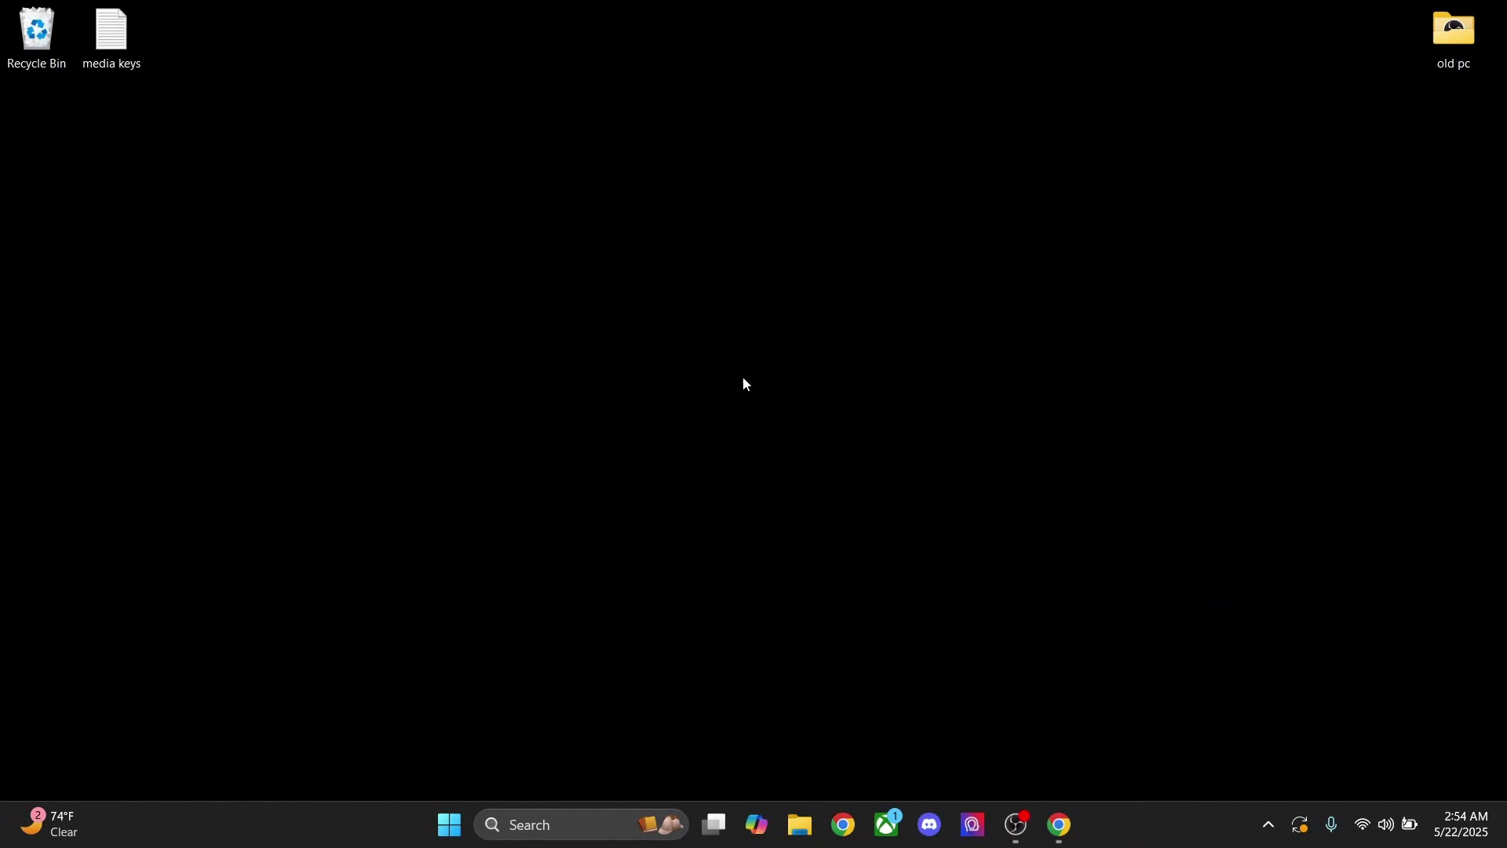
# - Search the web for winrar and download the WinRAR 7.11 installer from its official site as WinRAR-711 in Downloads
pyautogui.click(1075, 820)
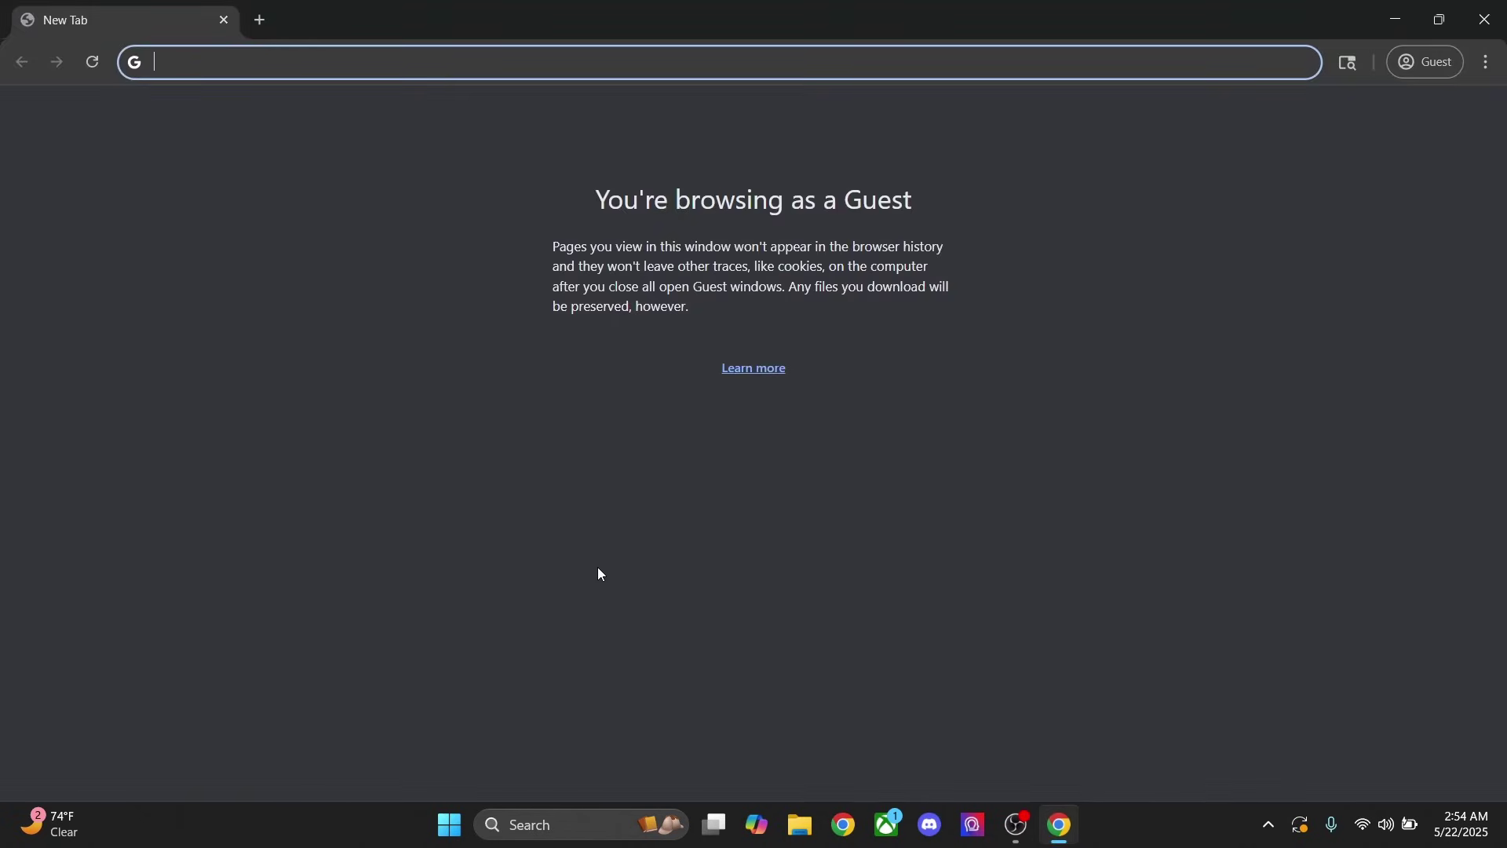
pyautogui.write('winrar')
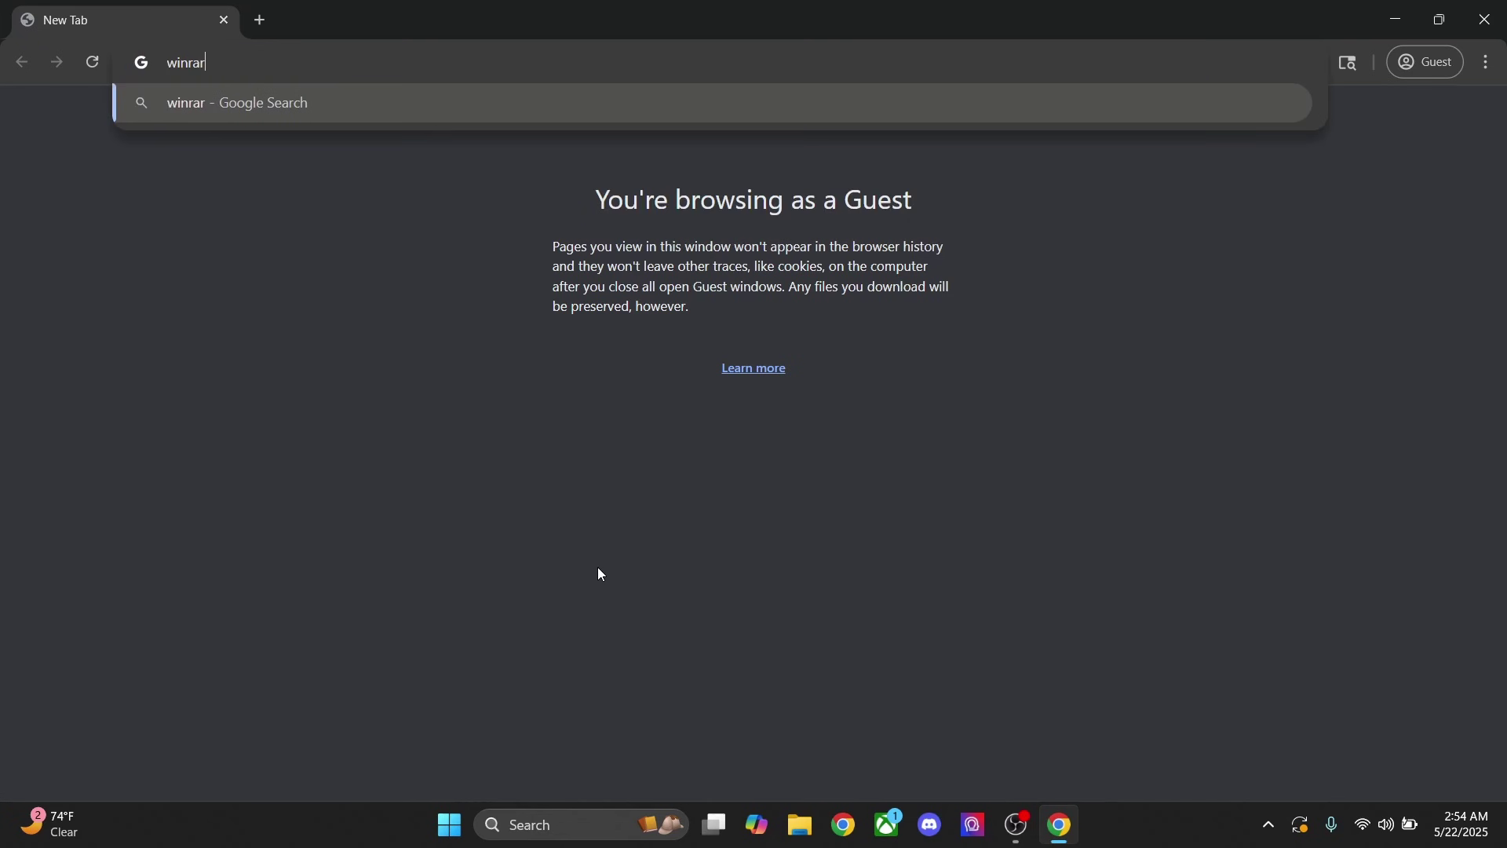
pyautogui.press('Return')
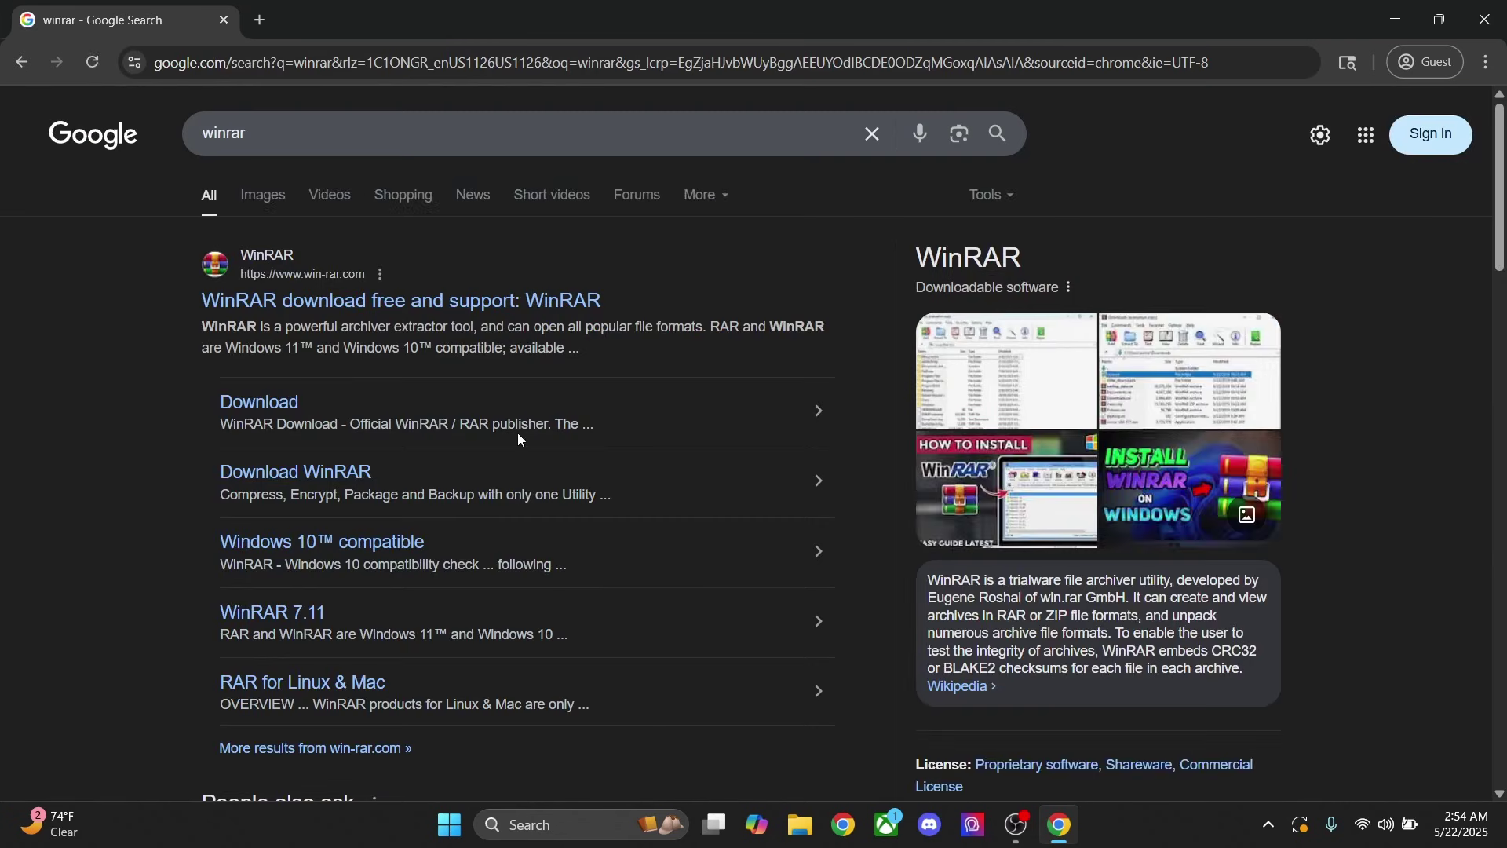
pyautogui.click(254, 415)
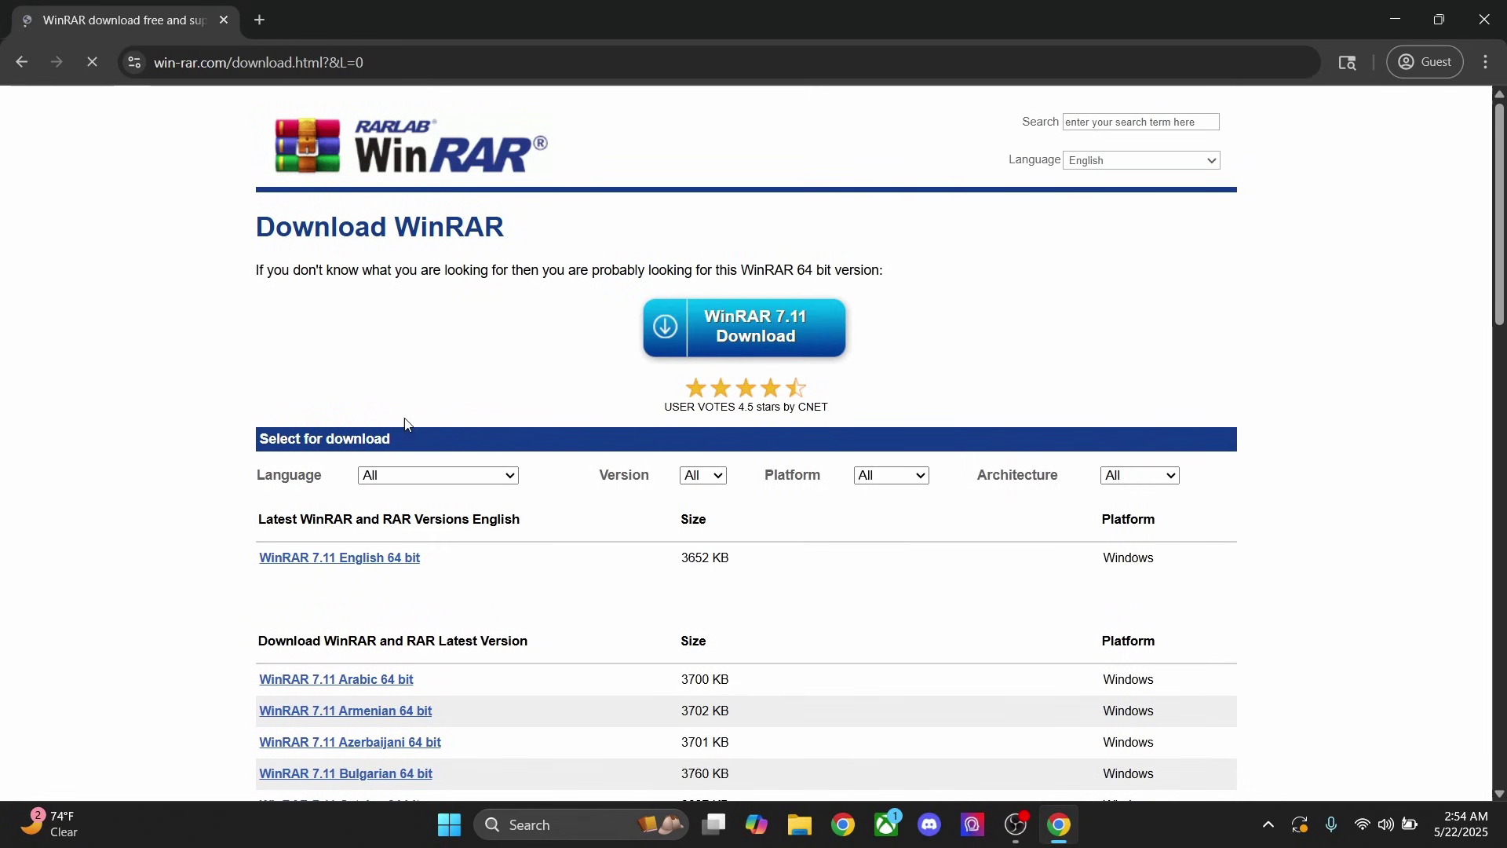
pyautogui.click(717, 416)
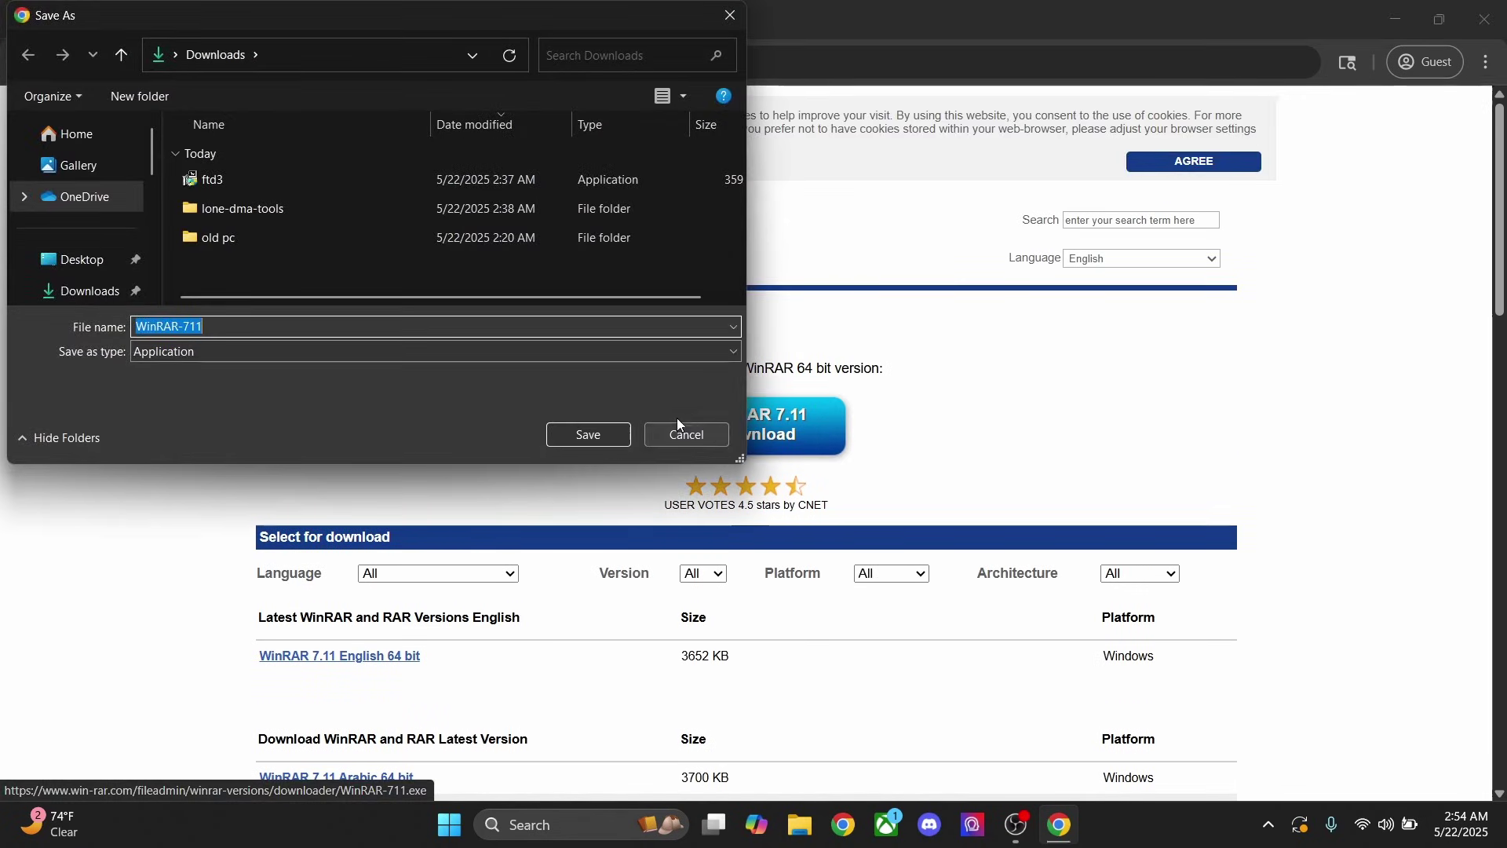
pyautogui.click(600, 437)
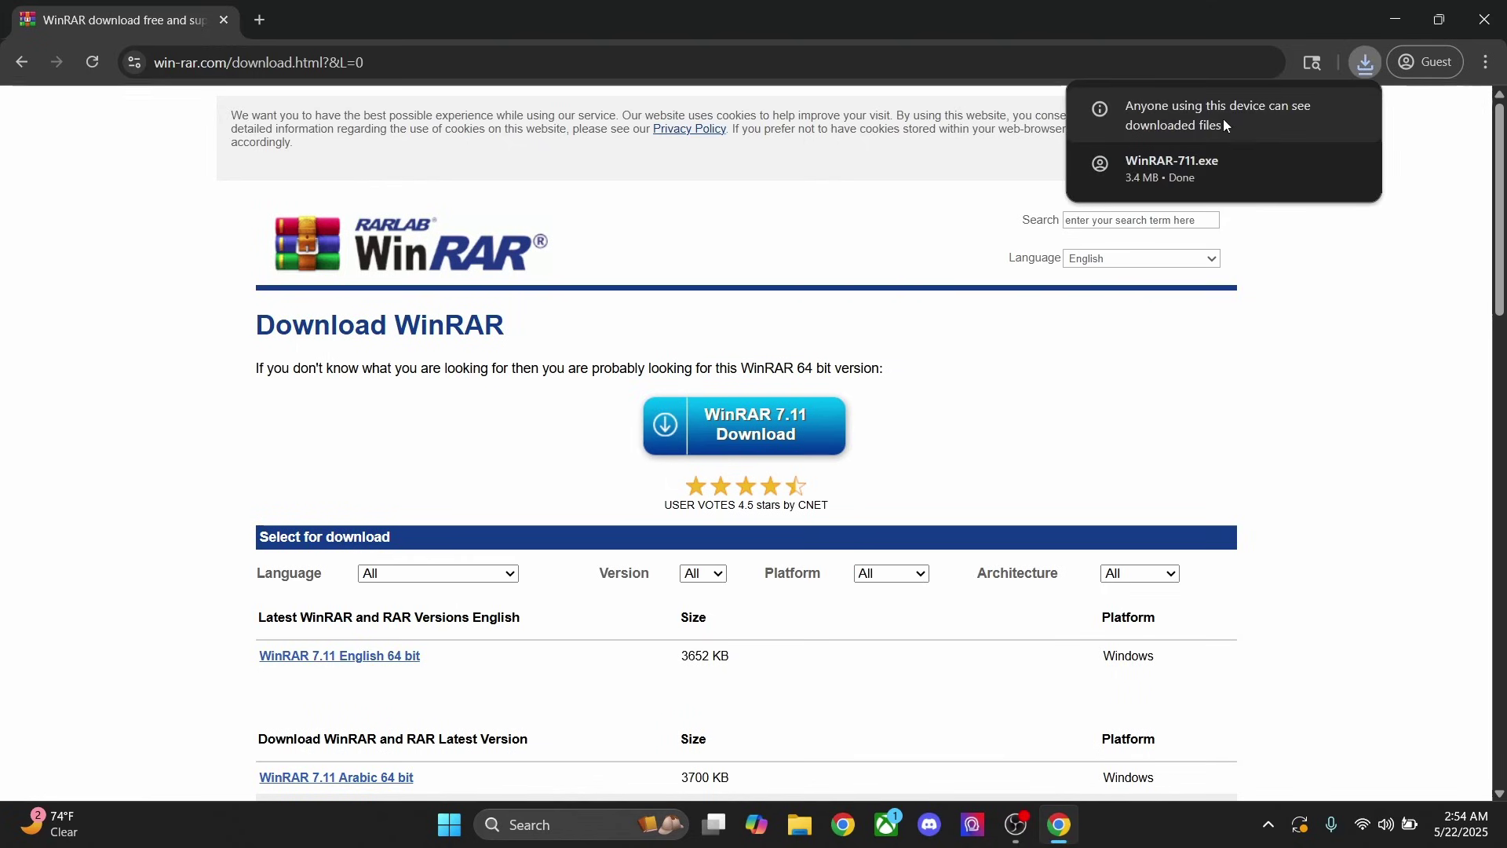
# - Install WinRAR 7.11 in English, accepting the EULA and keeping the default shortcuts, and close the purchase notice and WinRAR window
pyautogui.click(1141, 165)
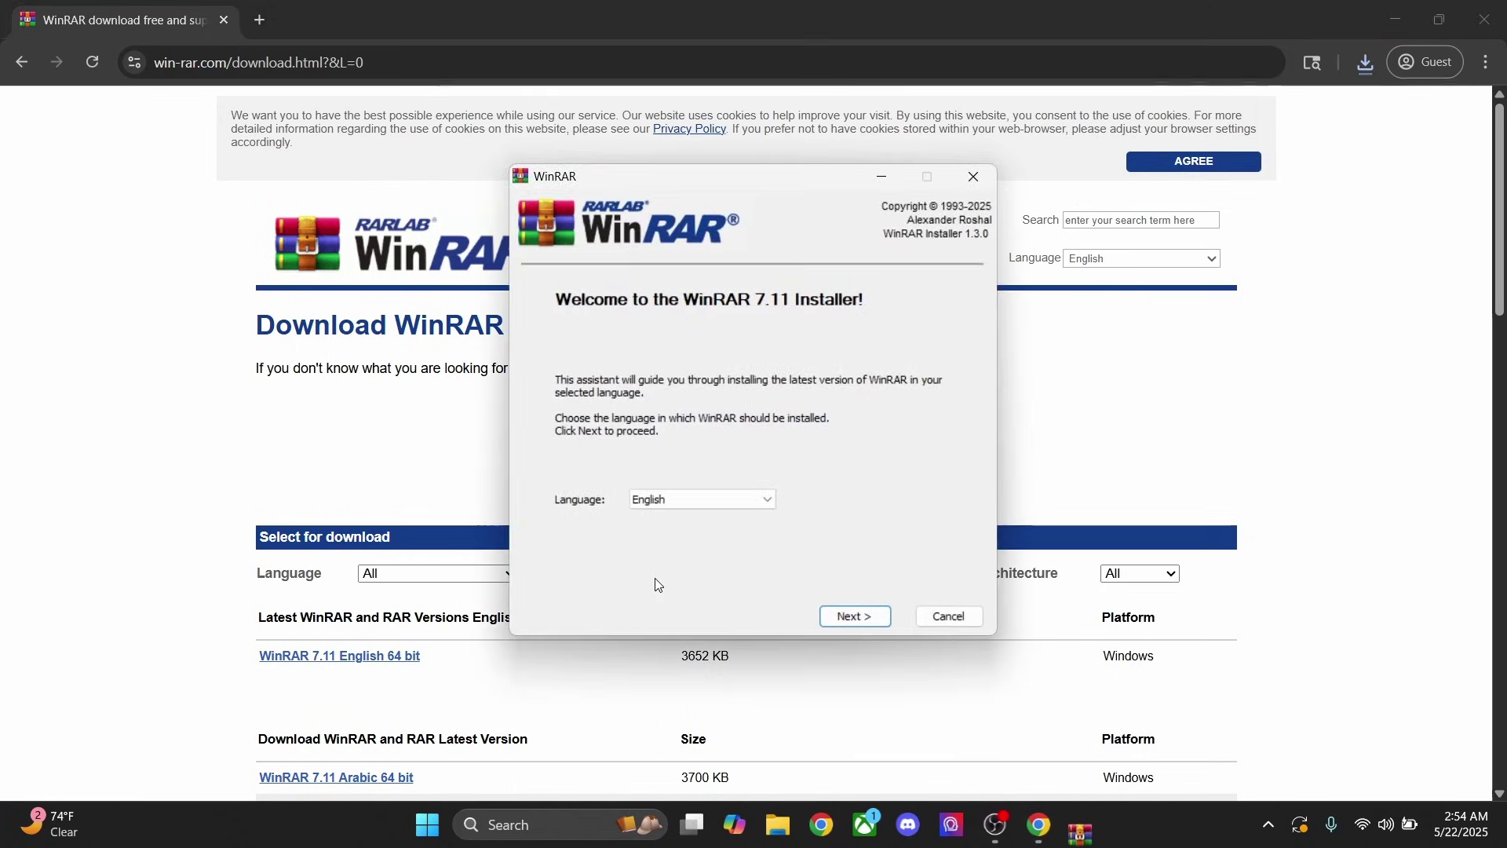
pyautogui.click(853, 616)
pyautogui.click(854, 616)
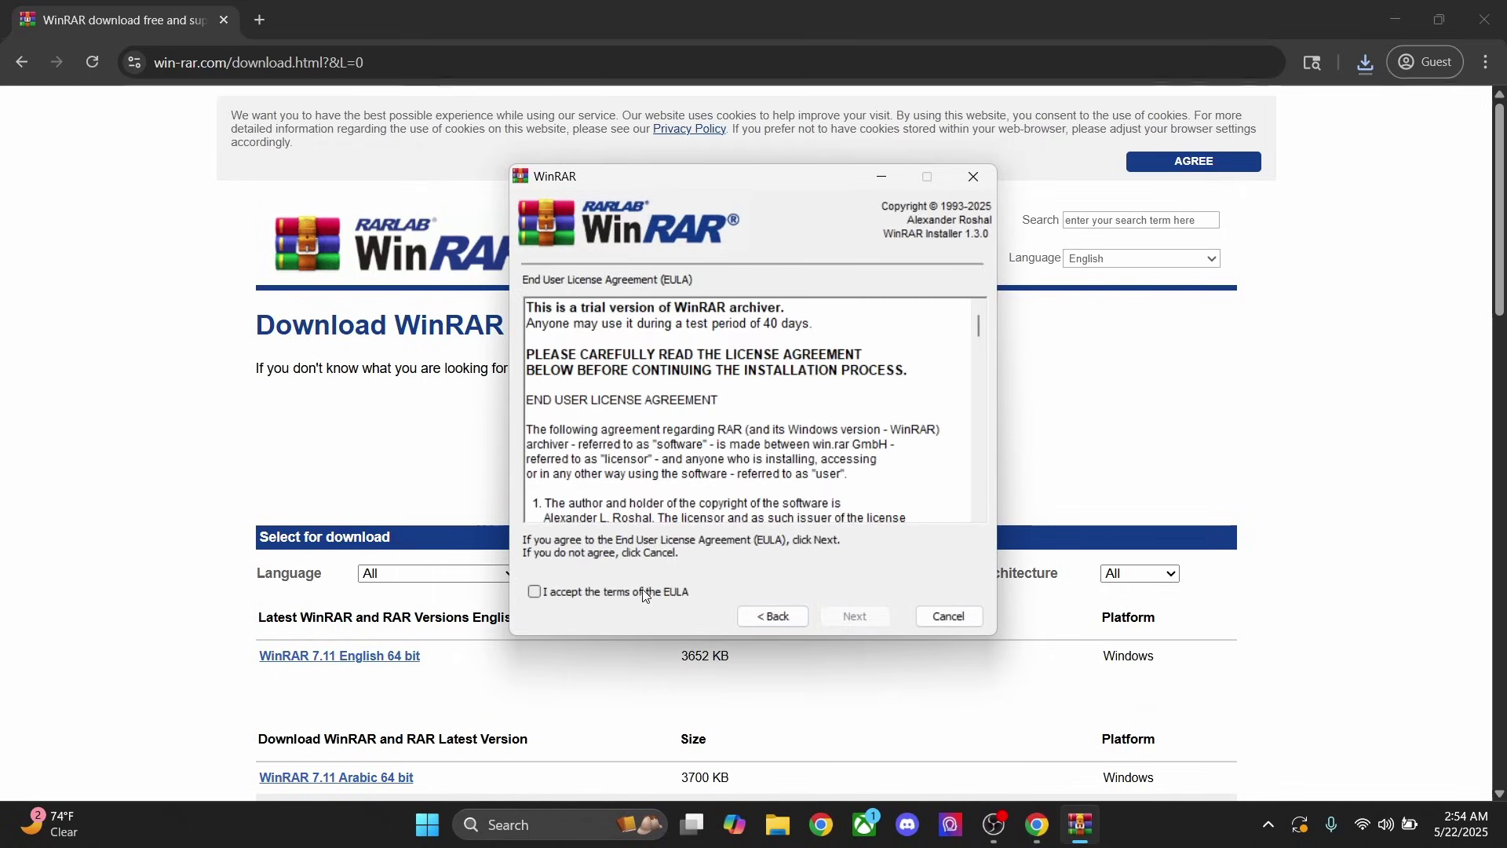
pyautogui.click(534, 592)
pyautogui.click(856, 616)
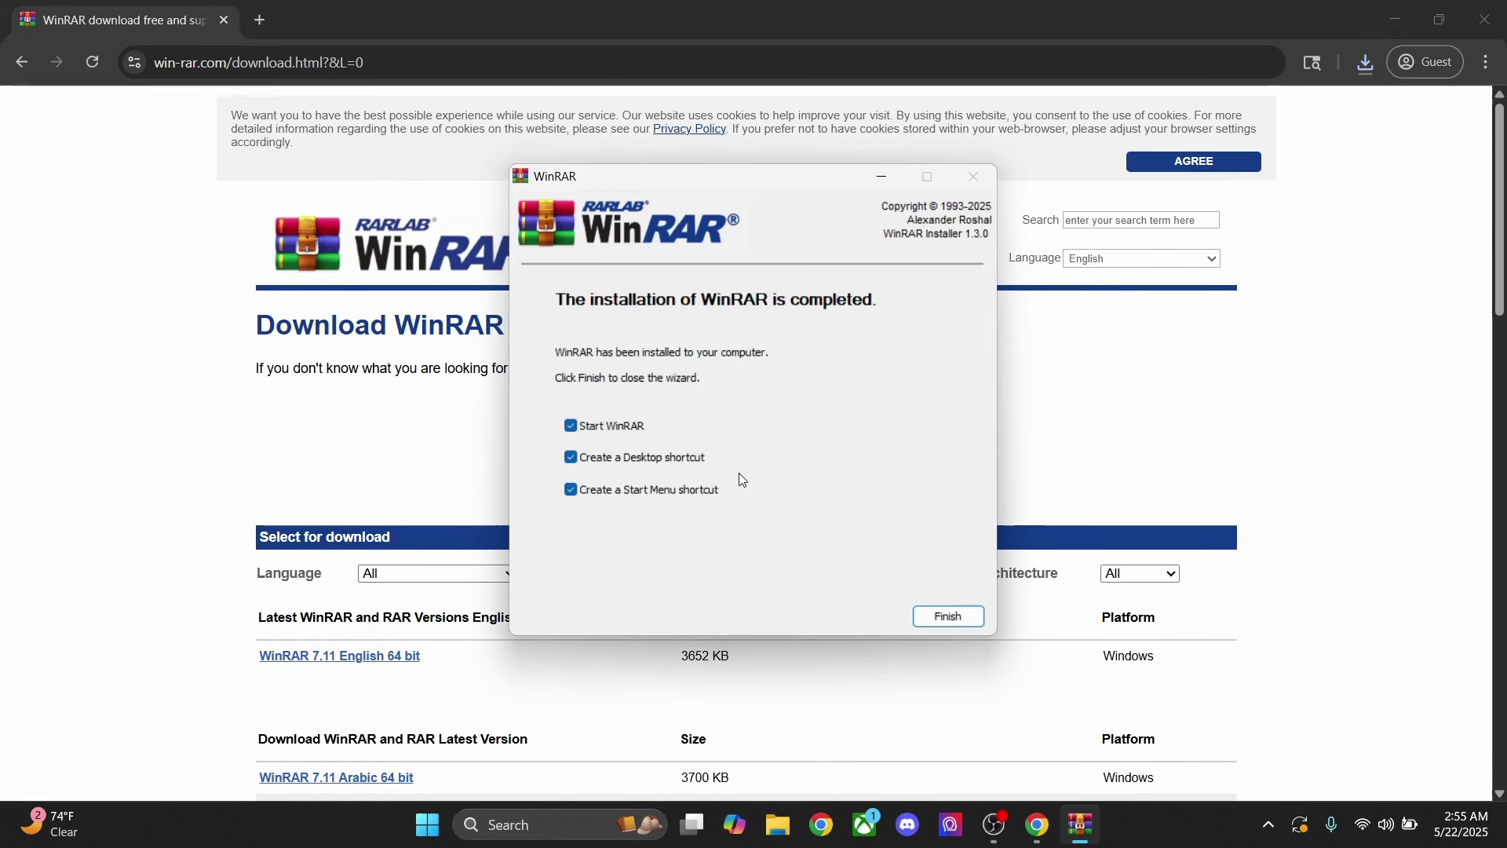
pyautogui.click(947, 617)
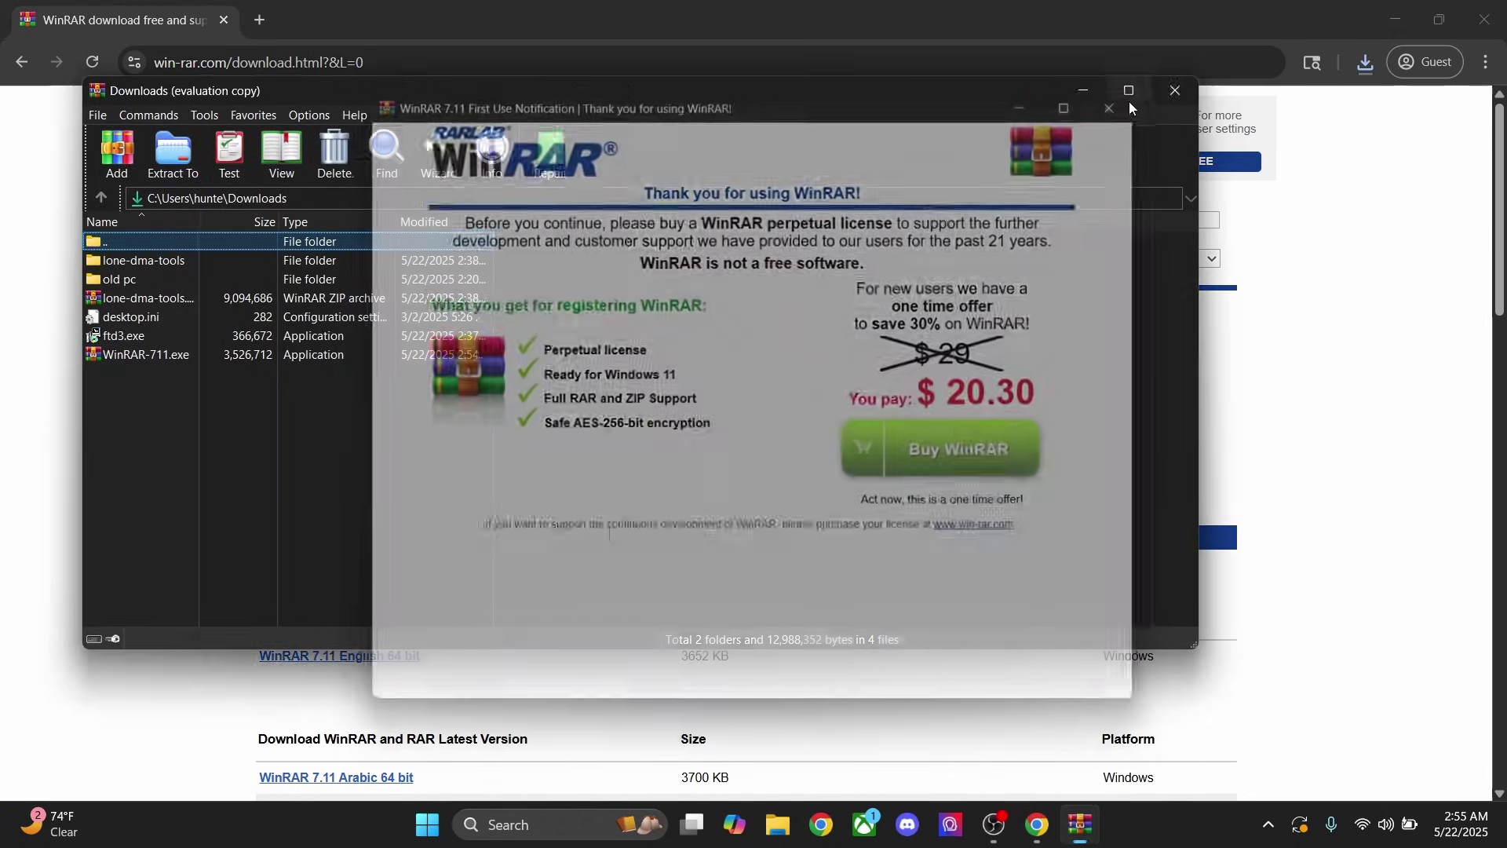
pyautogui.click(1128, 106)
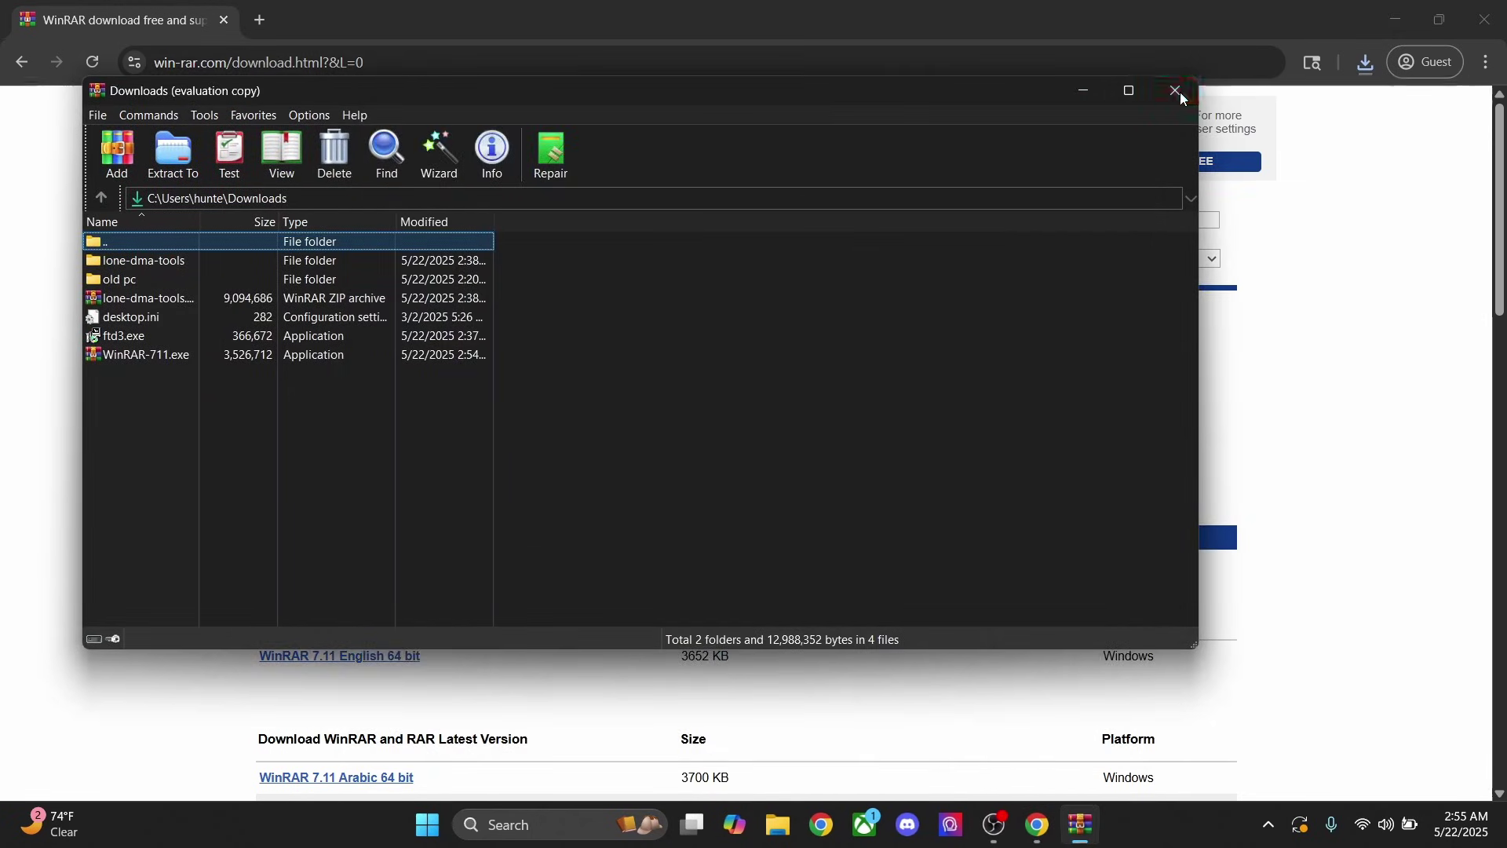
pyautogui.click(1178, 91)
# - Search for sordum in a new browser tab and find the download section on the Defender Control v2.1 page
pyautogui.click(262, 21)
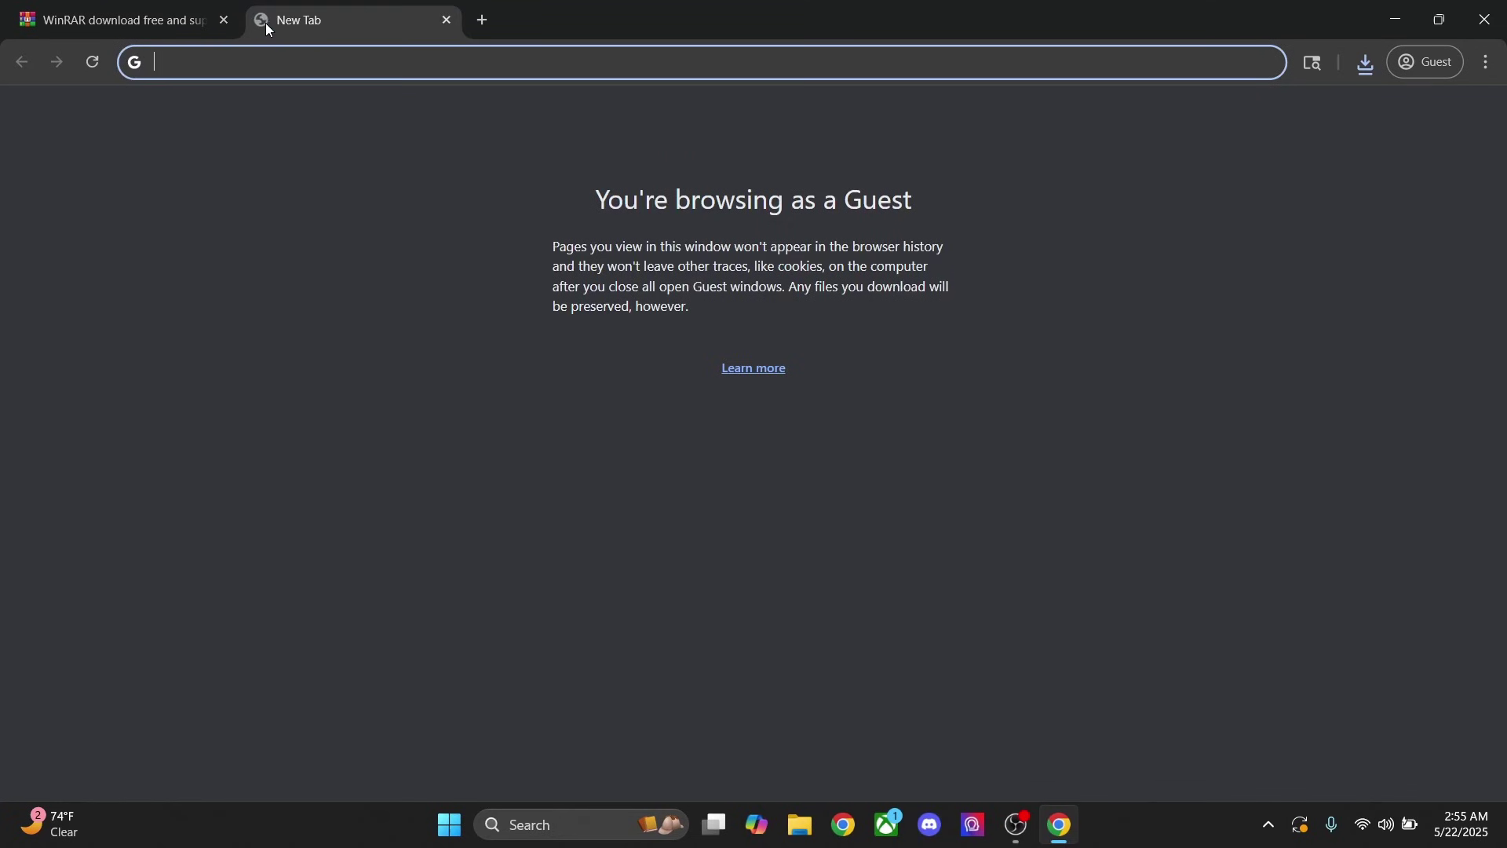
pyautogui.write('sordum')
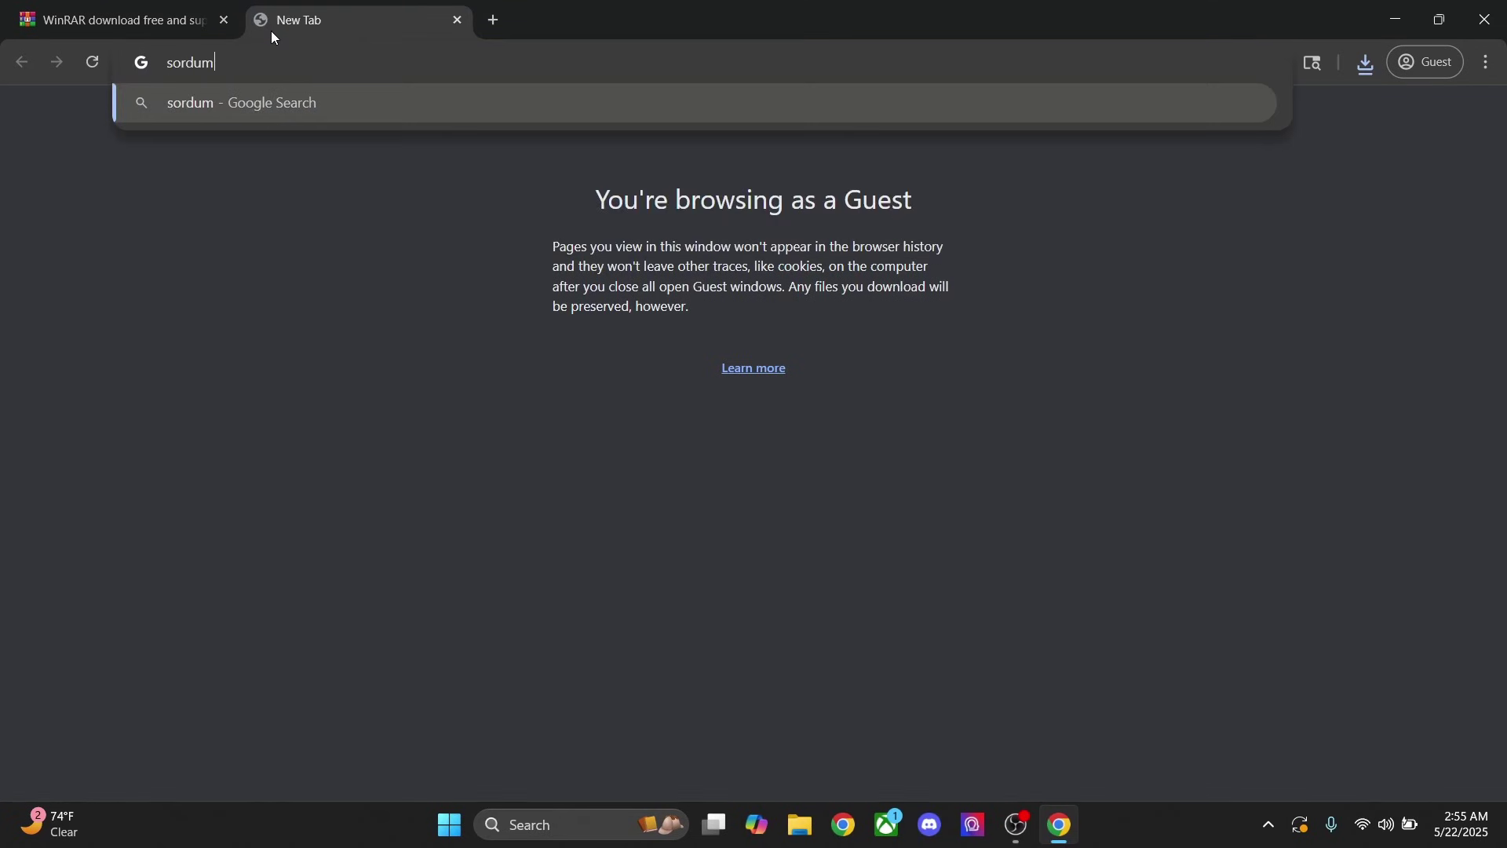
pyautogui.press('Return')
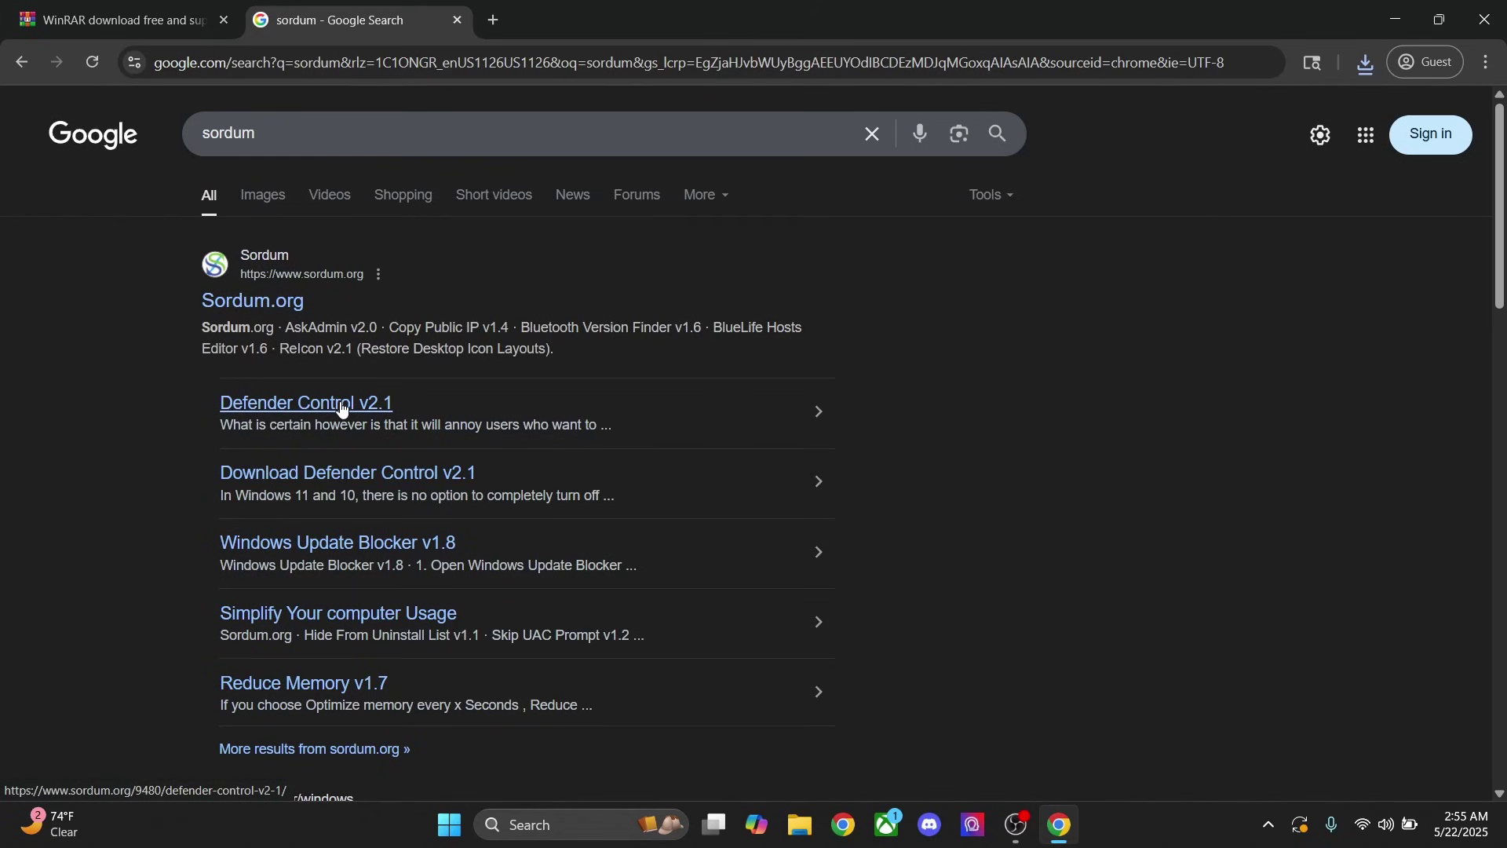
pyautogui.scroll(-6, 619, 345)
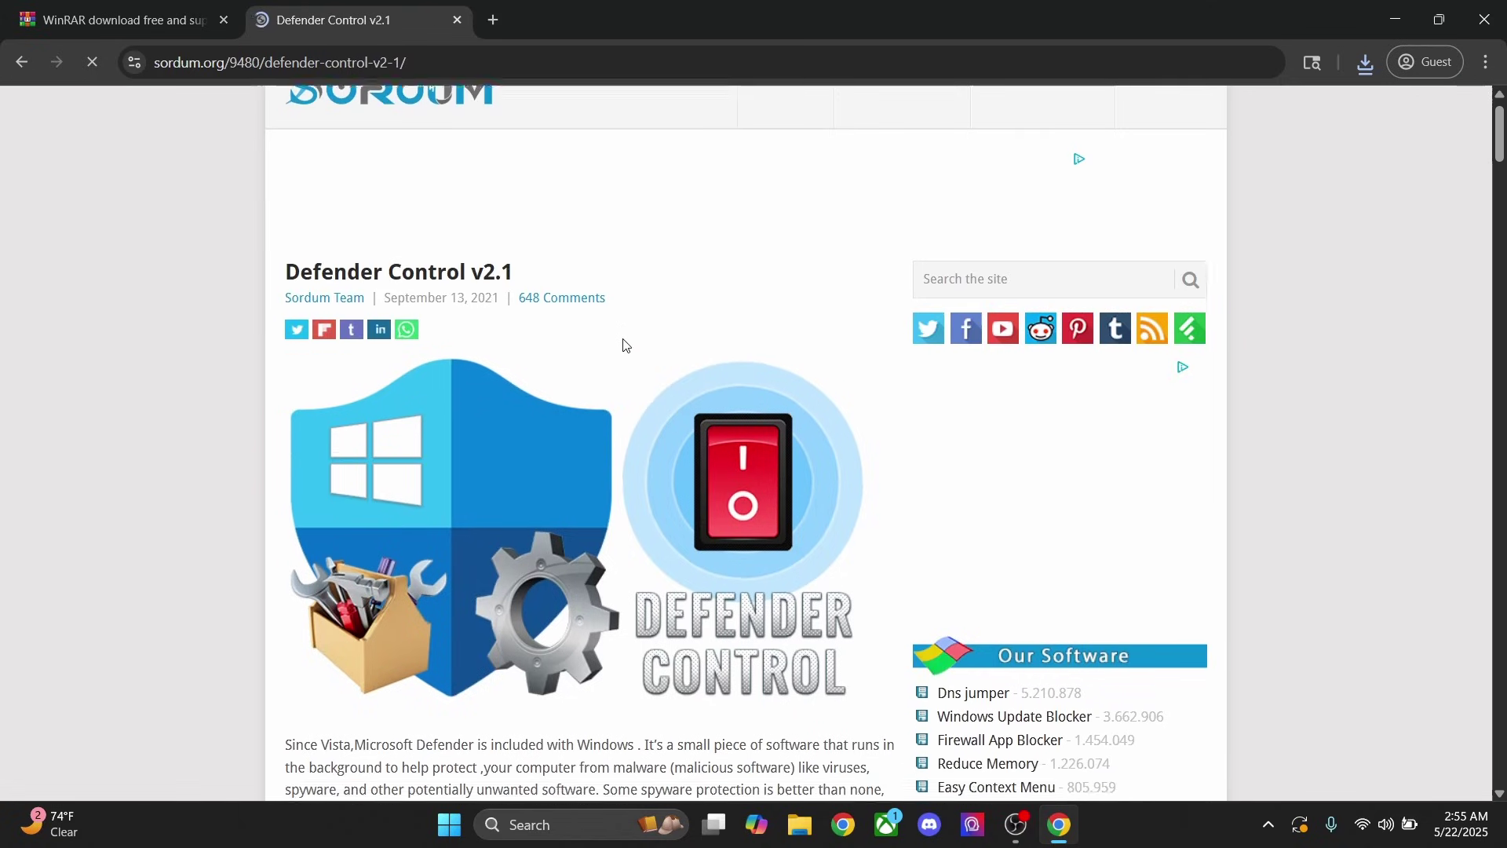
pyautogui.scroll(-15, 612, 342)
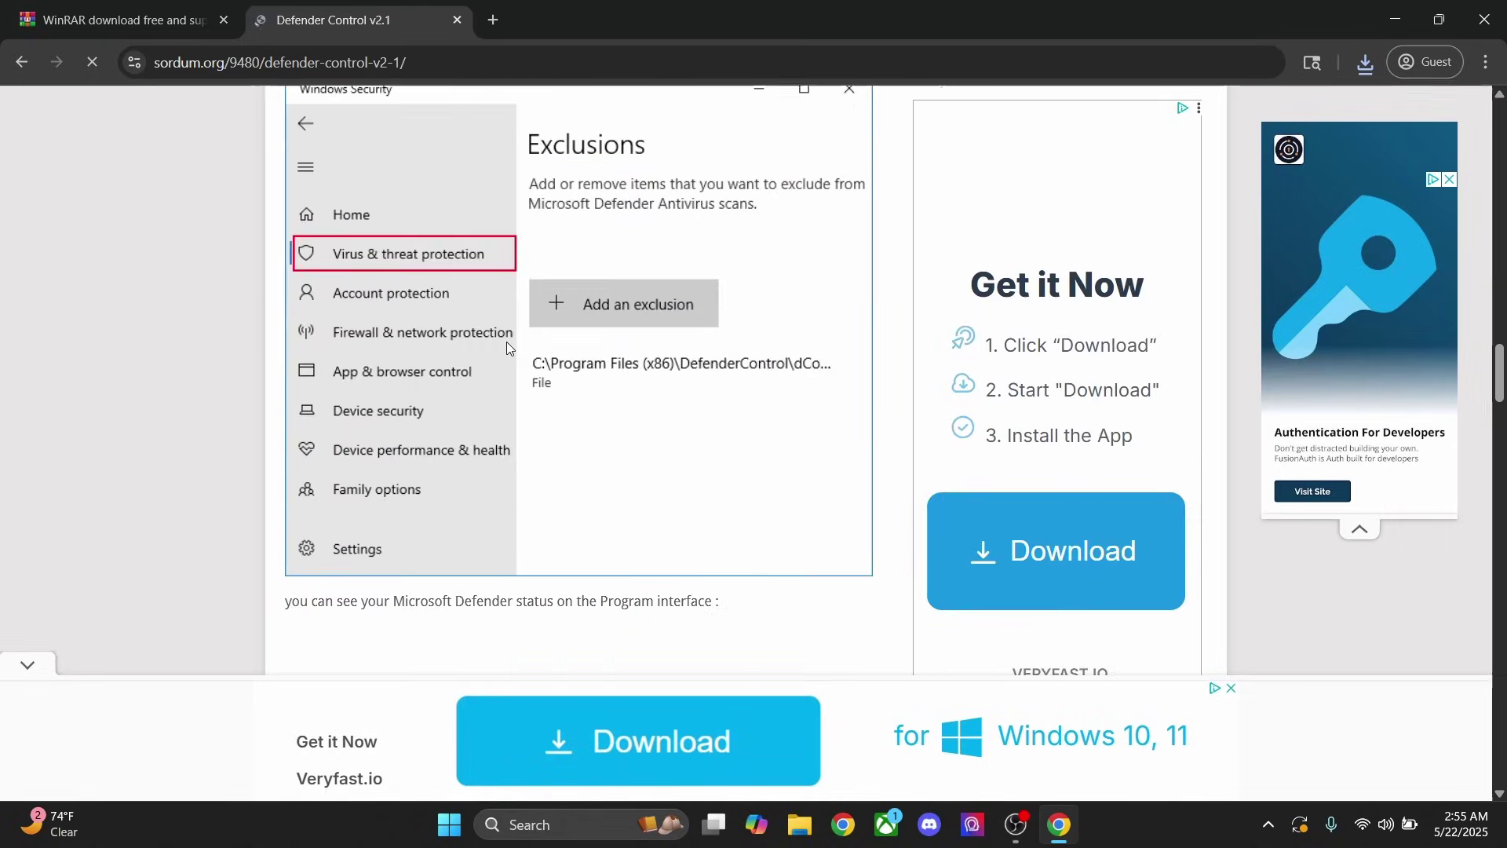
pyautogui.scroll(-15, 487, 333)
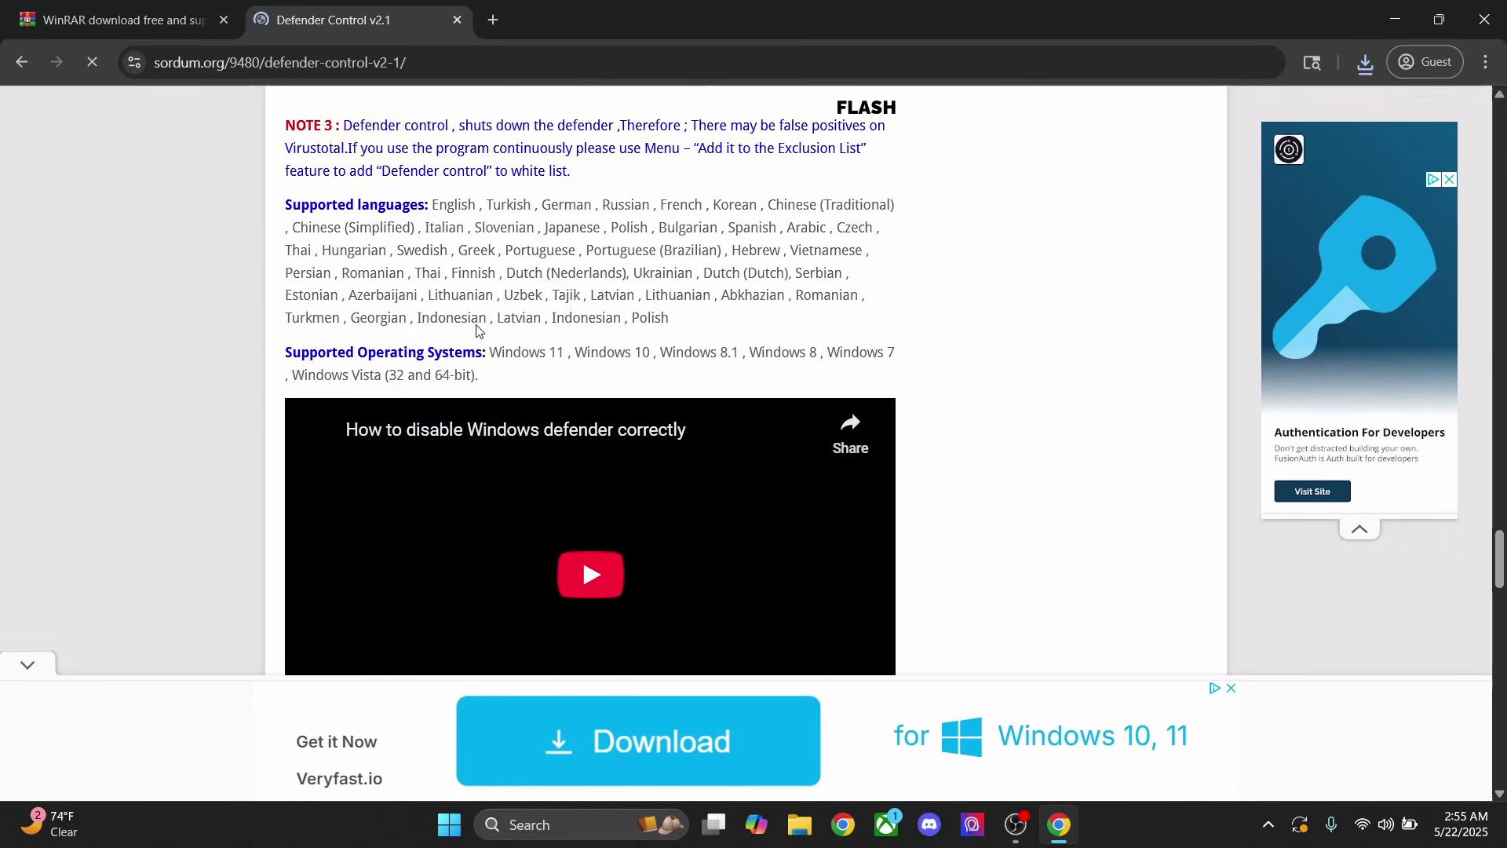
pyautogui.scroll(-2, 473, 328)
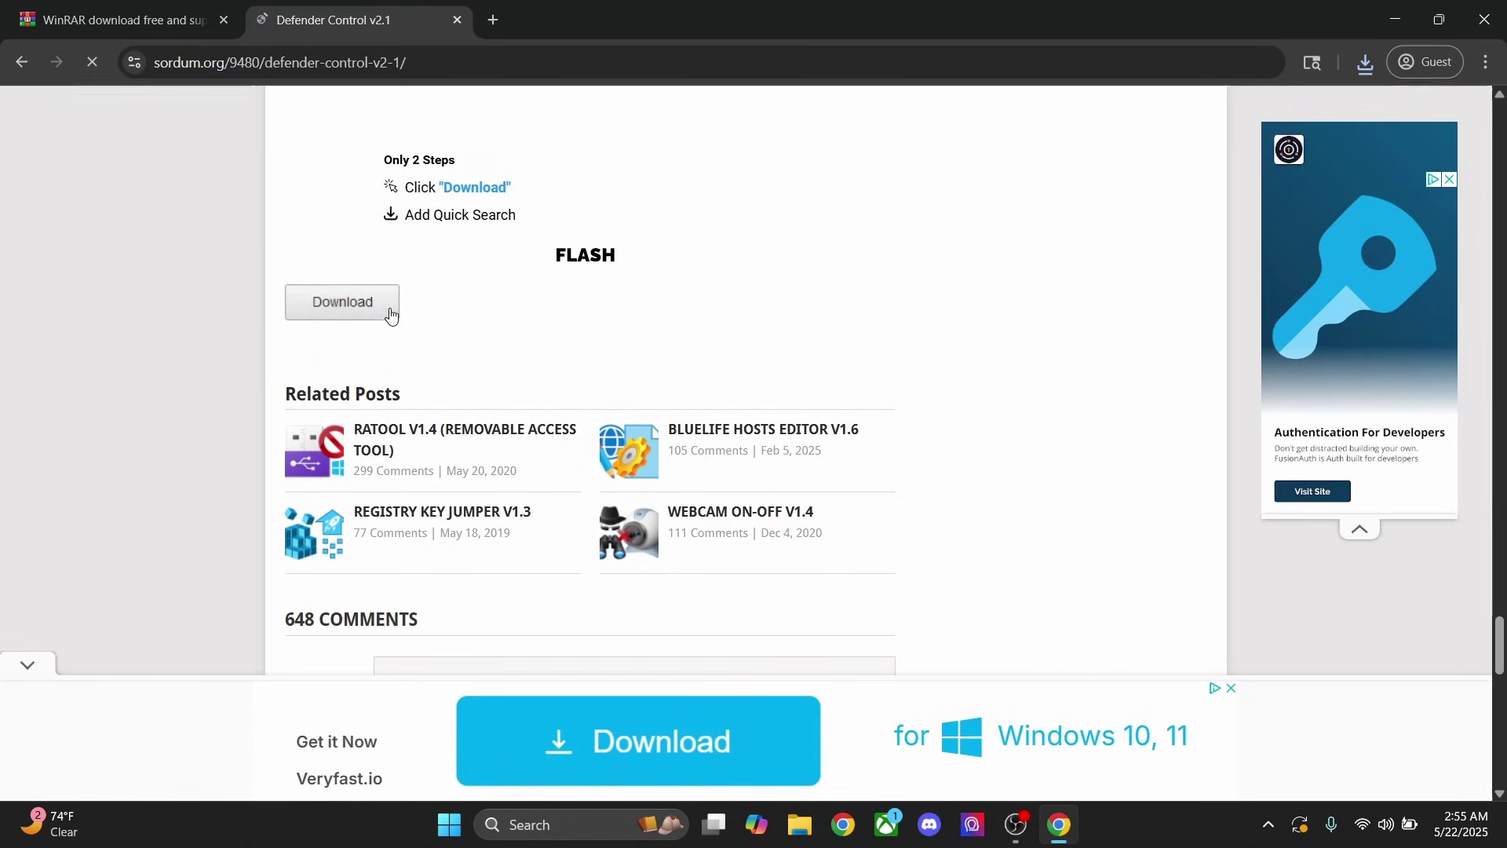
# - Download the Defender Control archive 24122024.rar to Downloads, dismissing the advertisement and accepting the Google Drive virus scan warning
pyautogui.click(347, 310)
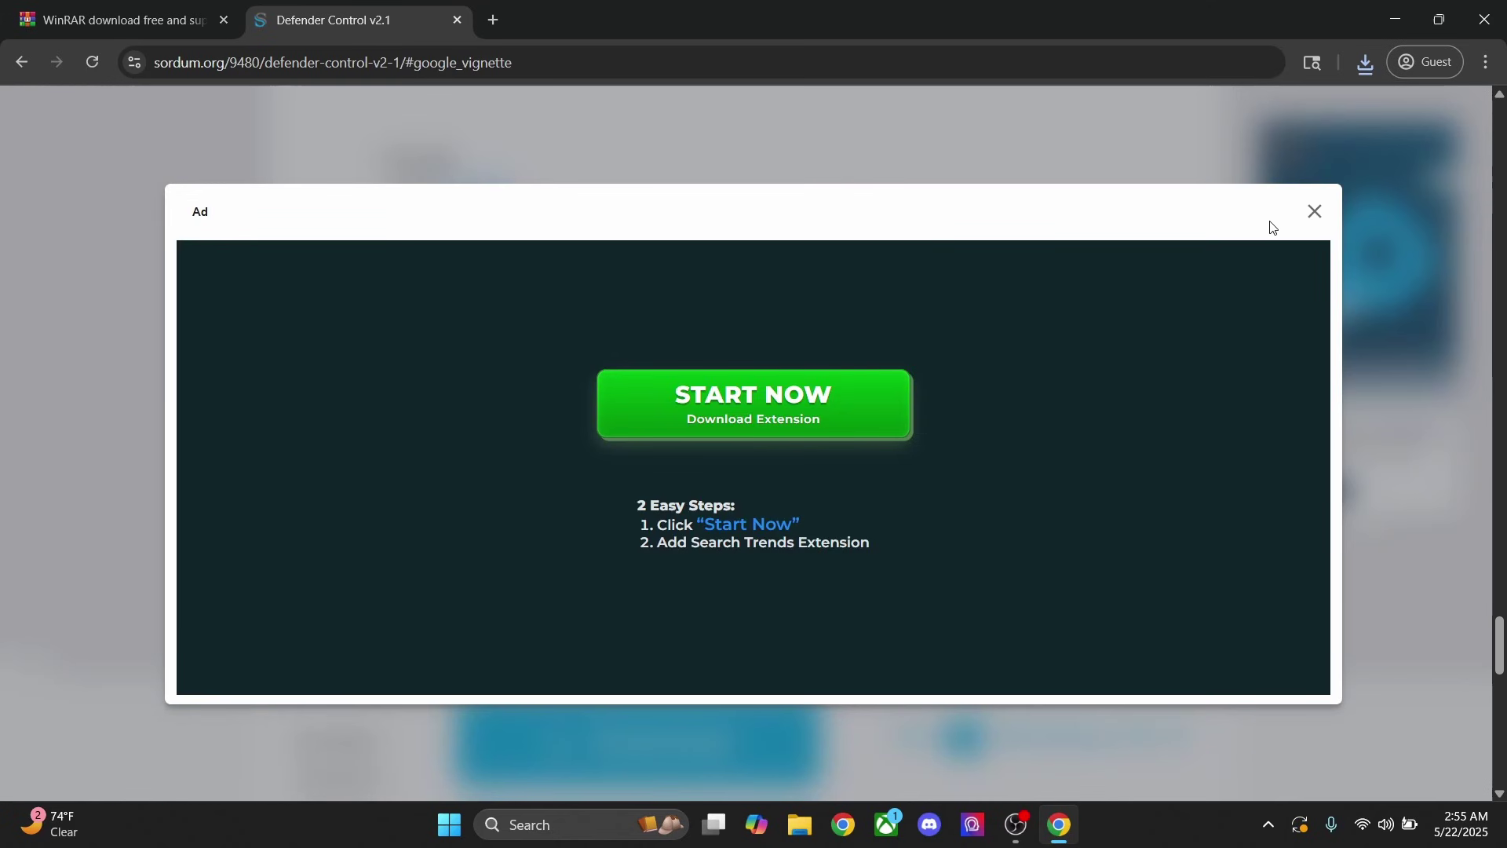
pyautogui.click(1309, 220)
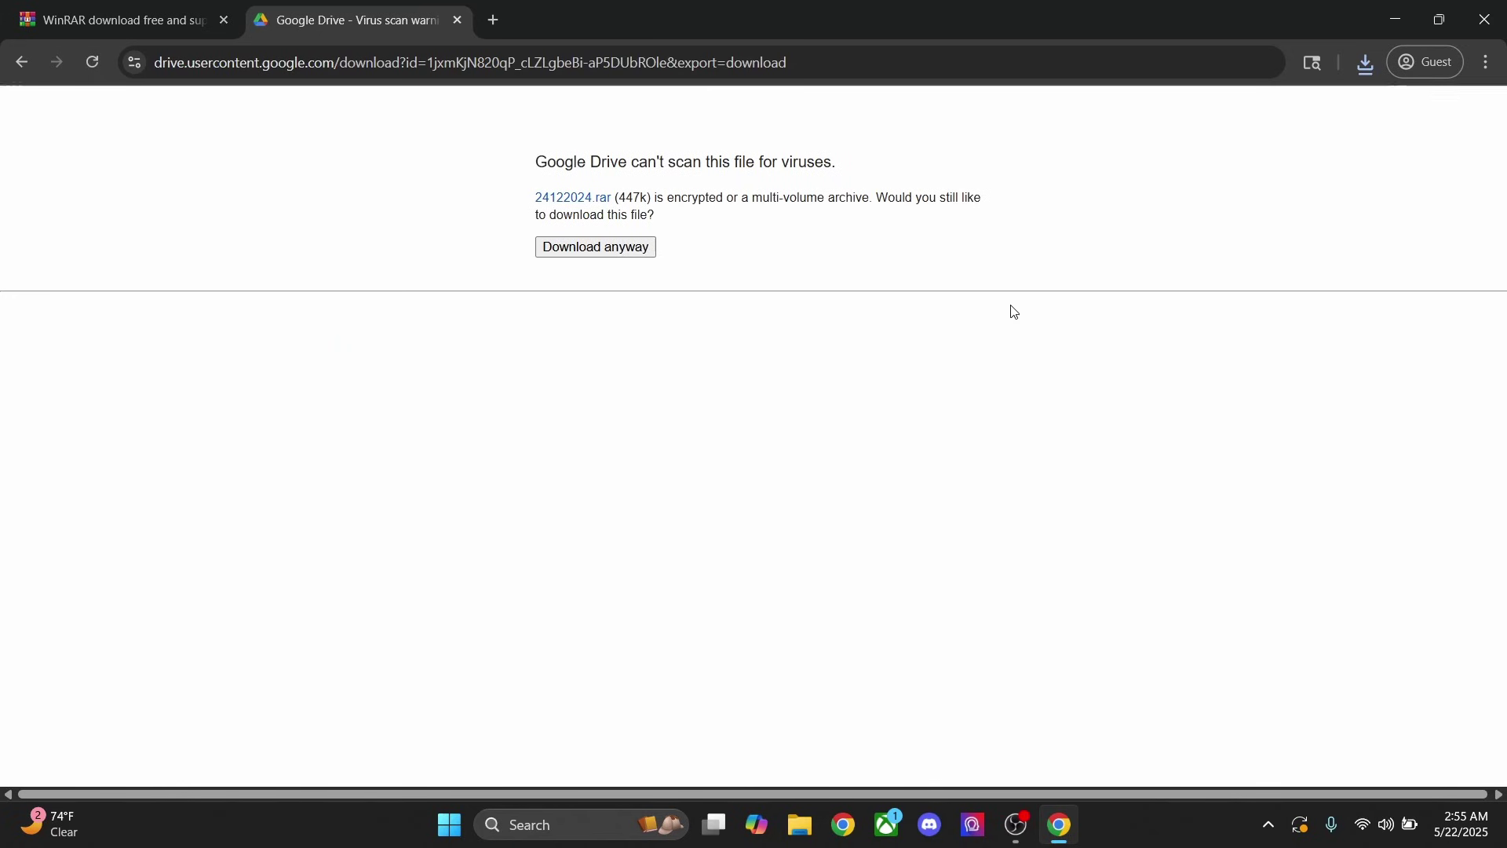
pyautogui.click(595, 248)
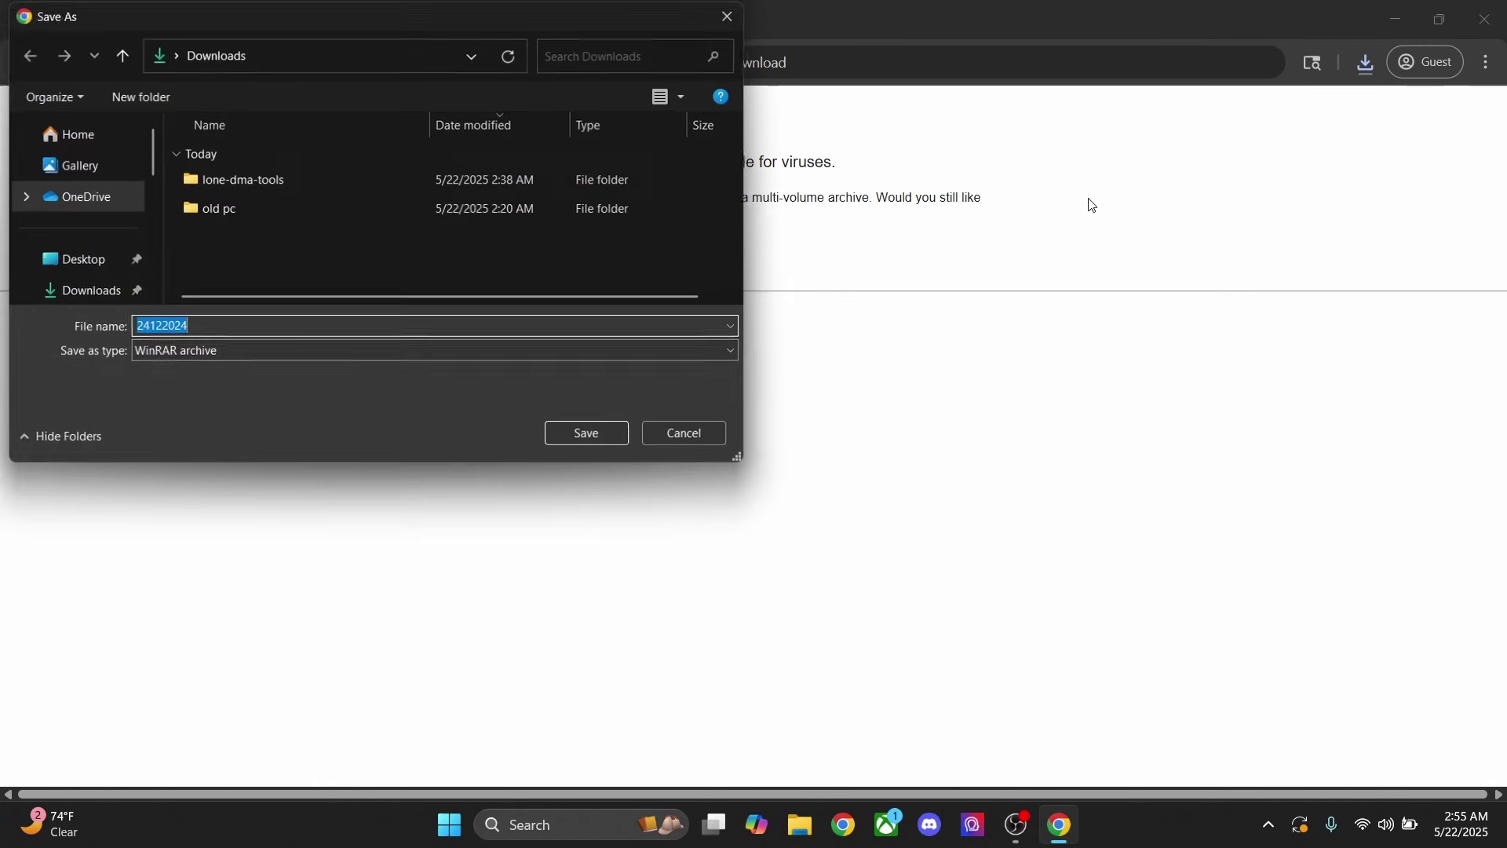
pyautogui.click(597, 435)
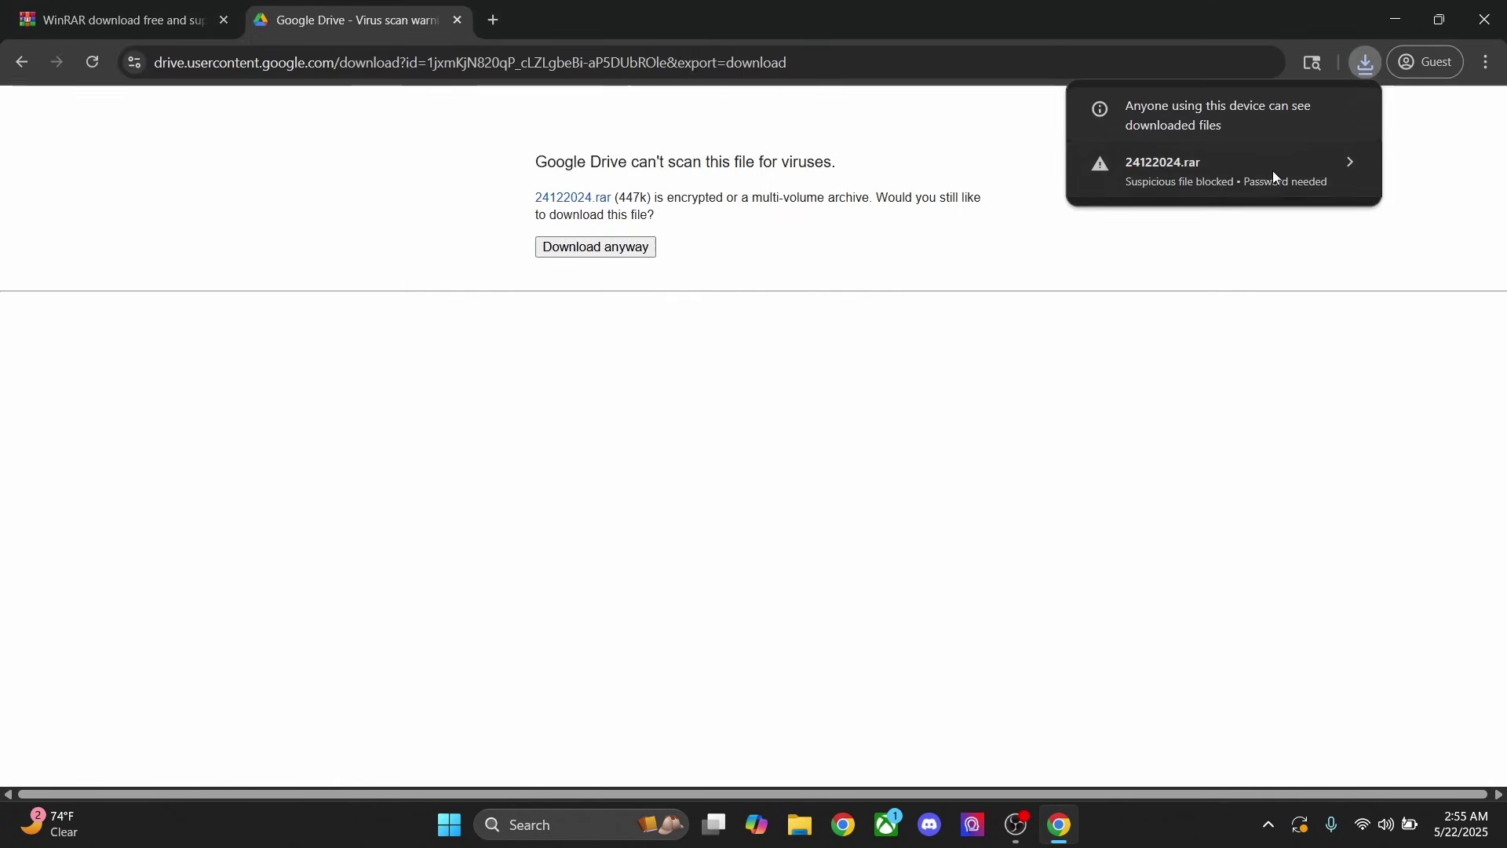
# - Enter the archive's file password in the blocked download's details and keep the suspicious file 24122024.rar
pyautogui.click(1227, 170)
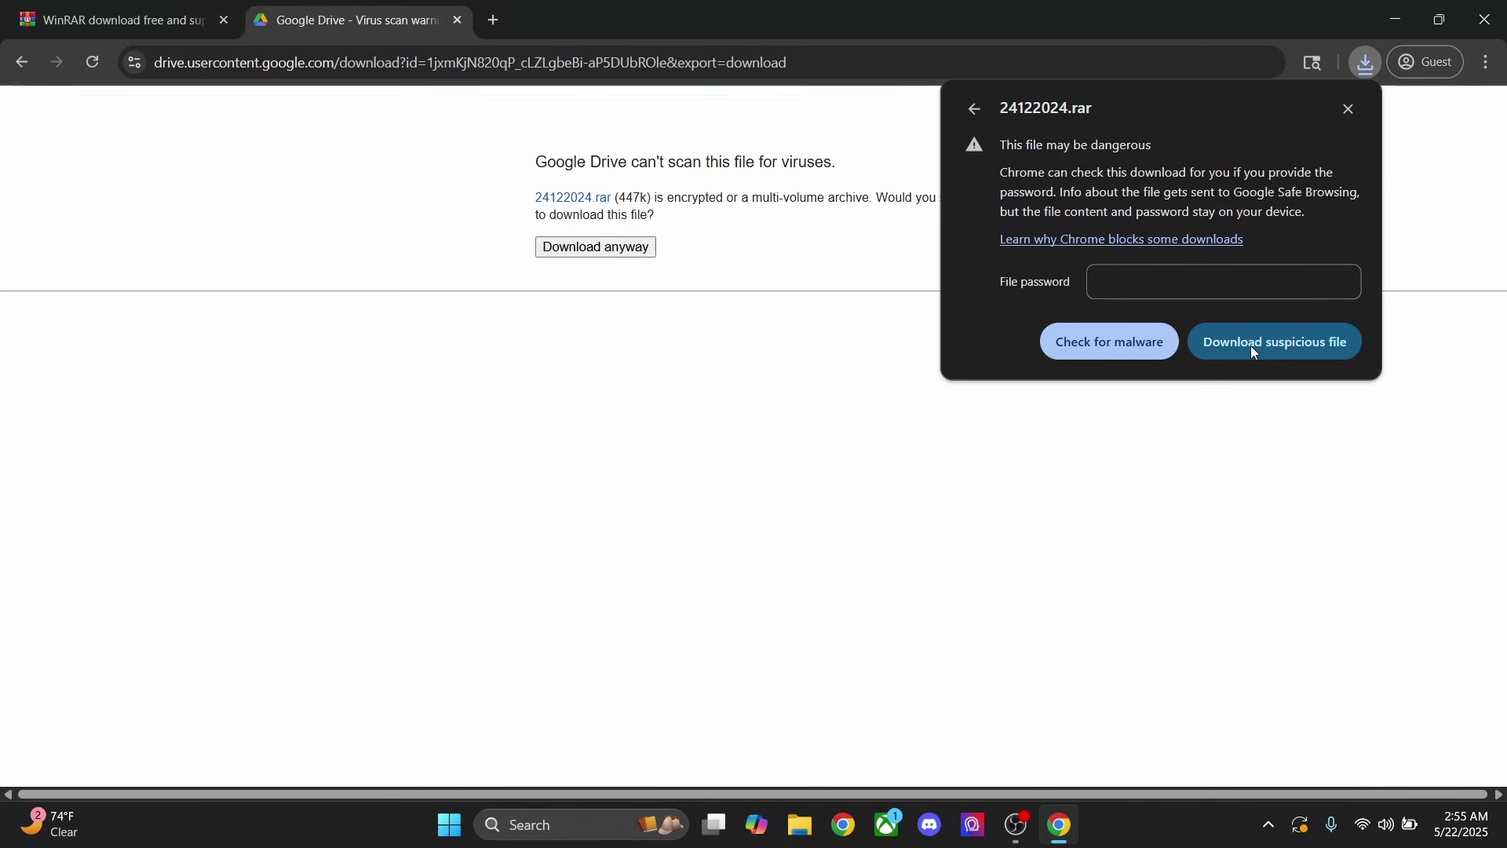
pyautogui.click(1204, 291)
pyautogui.write('sordu')
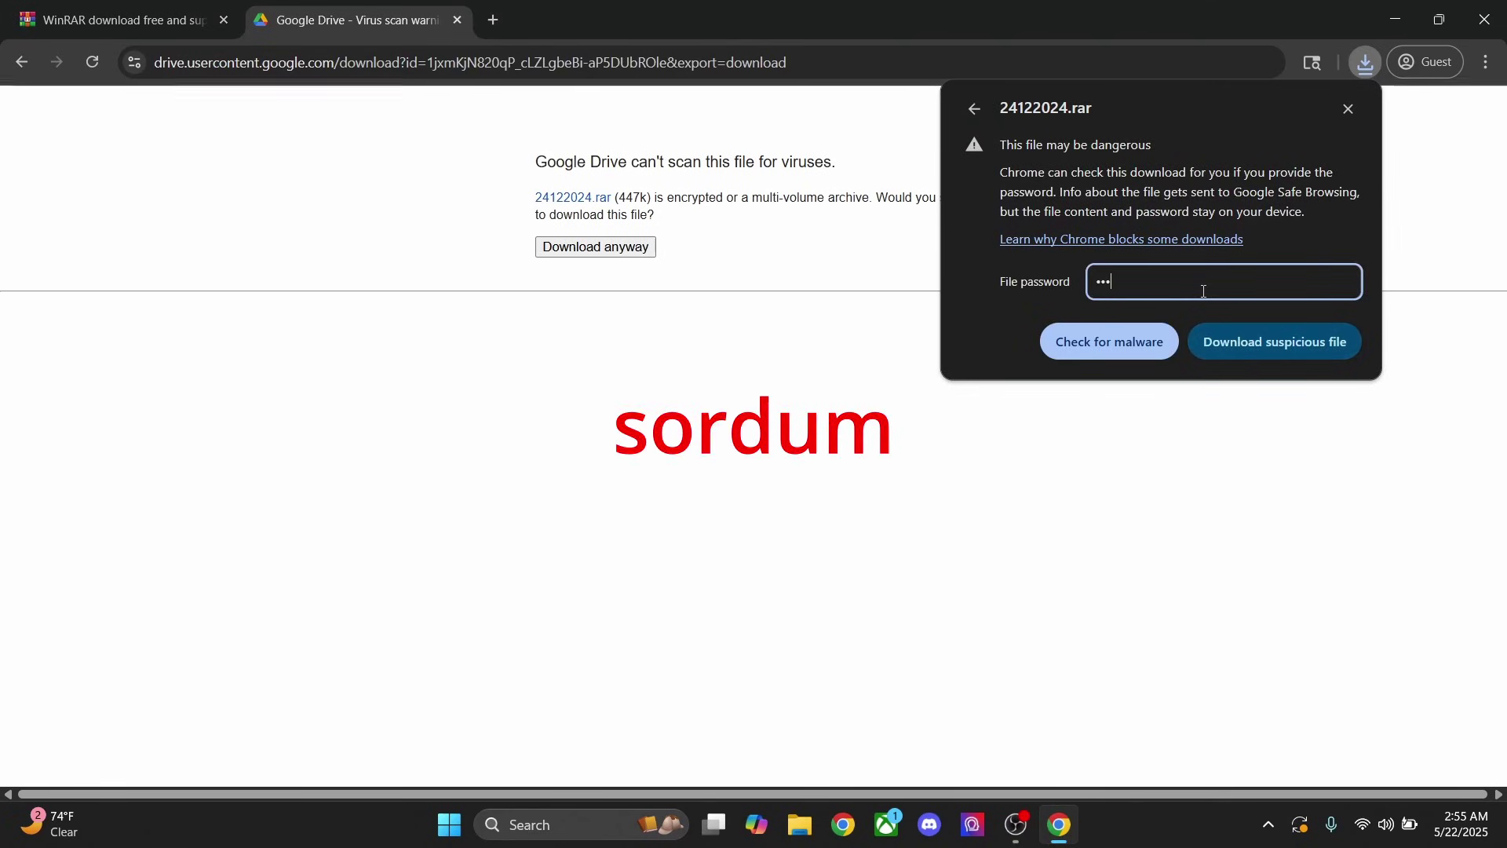
pyautogui.press('BackSpace')
pyautogui.press('BackSpace')
pyautogui.press('BackSpace')
pyautogui.press('BackSpace')
pyautogui.press('BackSpace')
pyautogui.write('sordum')
pyautogui.click(1256, 344)
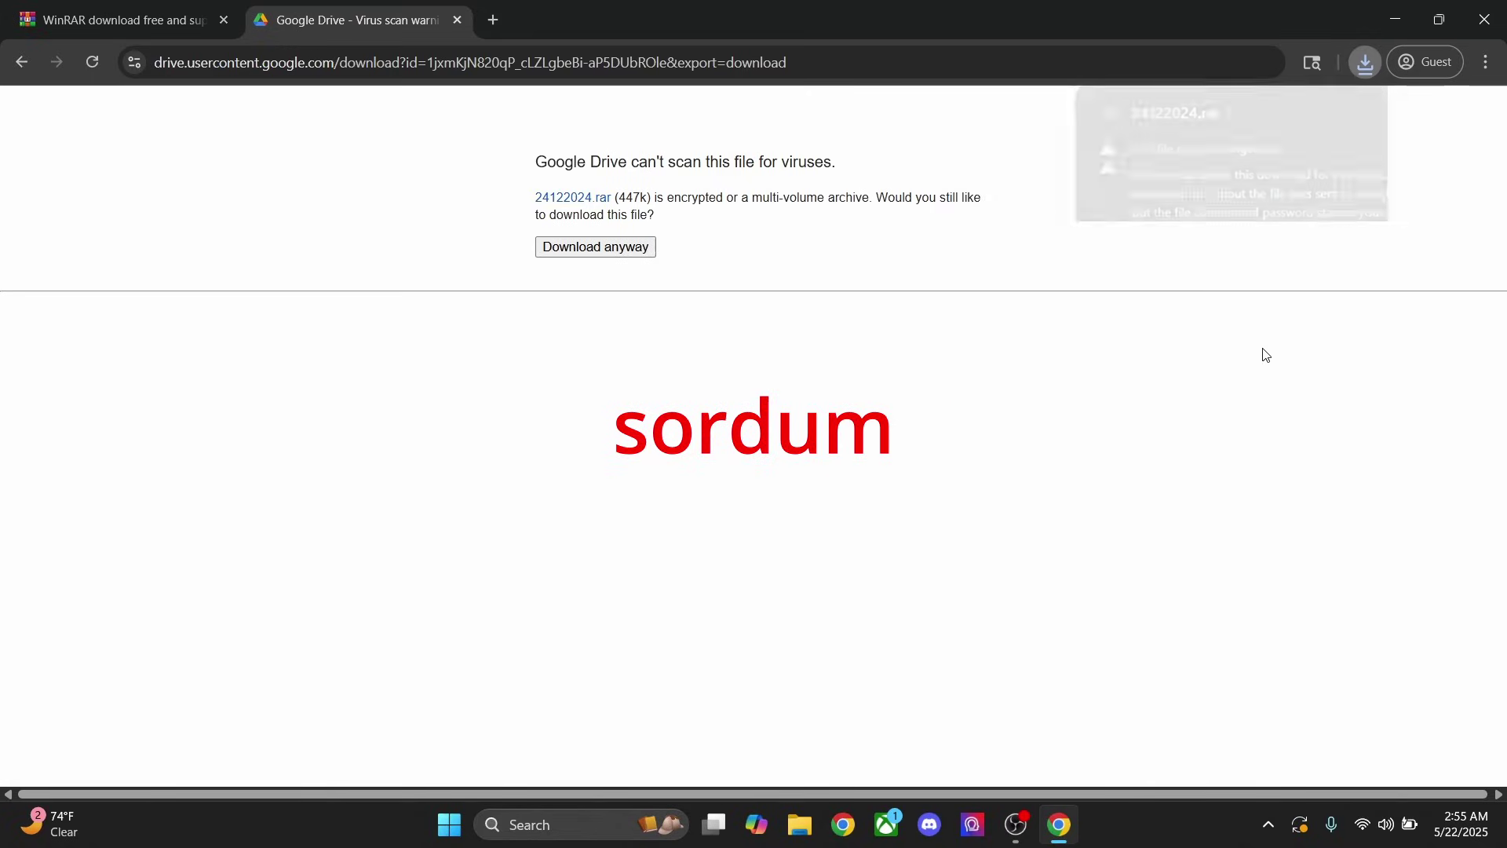
# - Extract the archive 24122024.rar in Downloads to its own folder with WinRAR, entering the archive password
pyautogui.click(1361, 74)
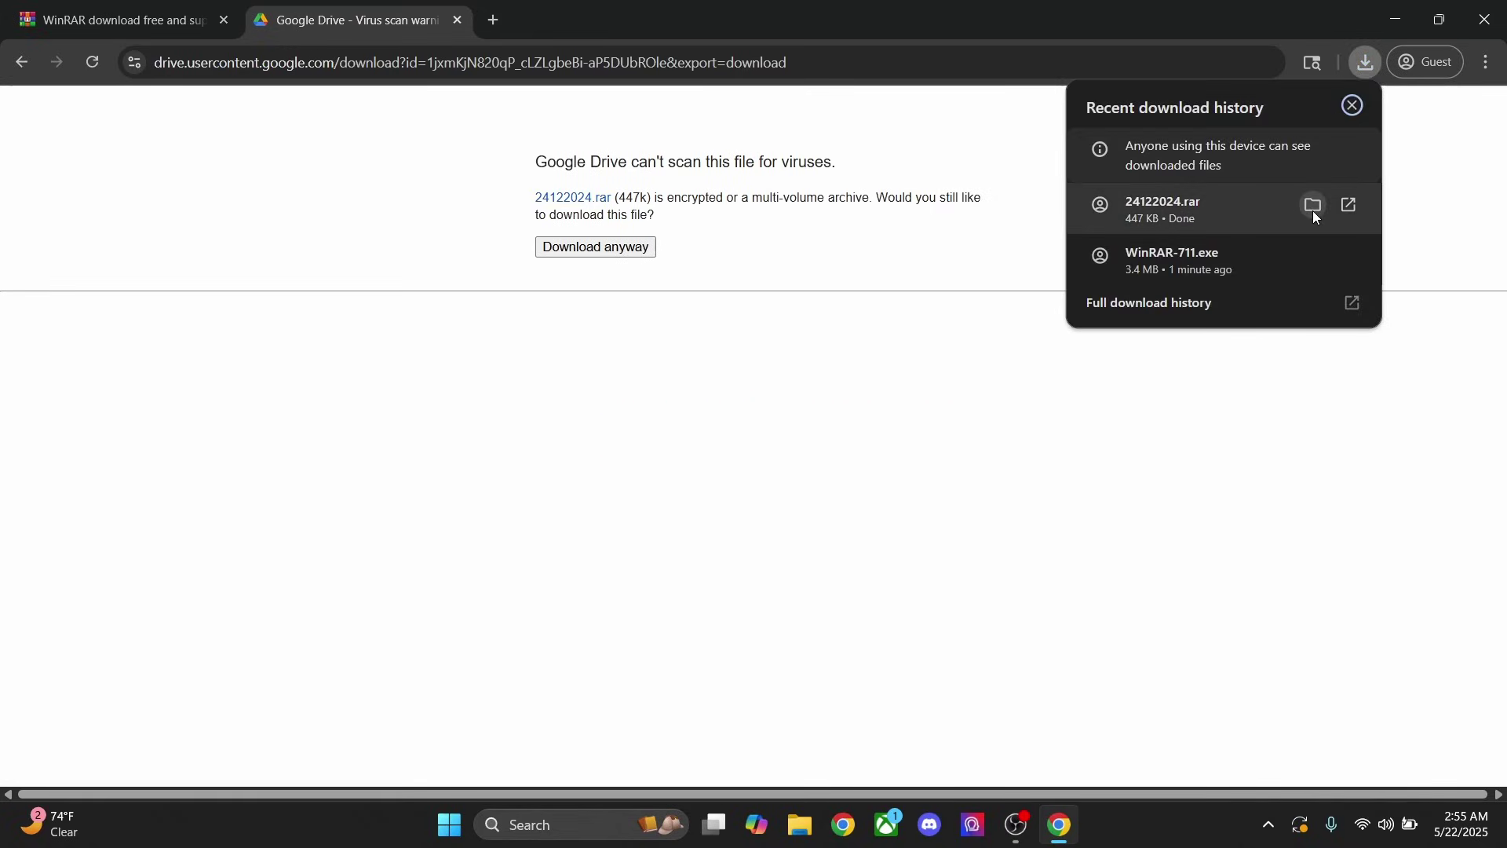
pyautogui.click(1313, 205)
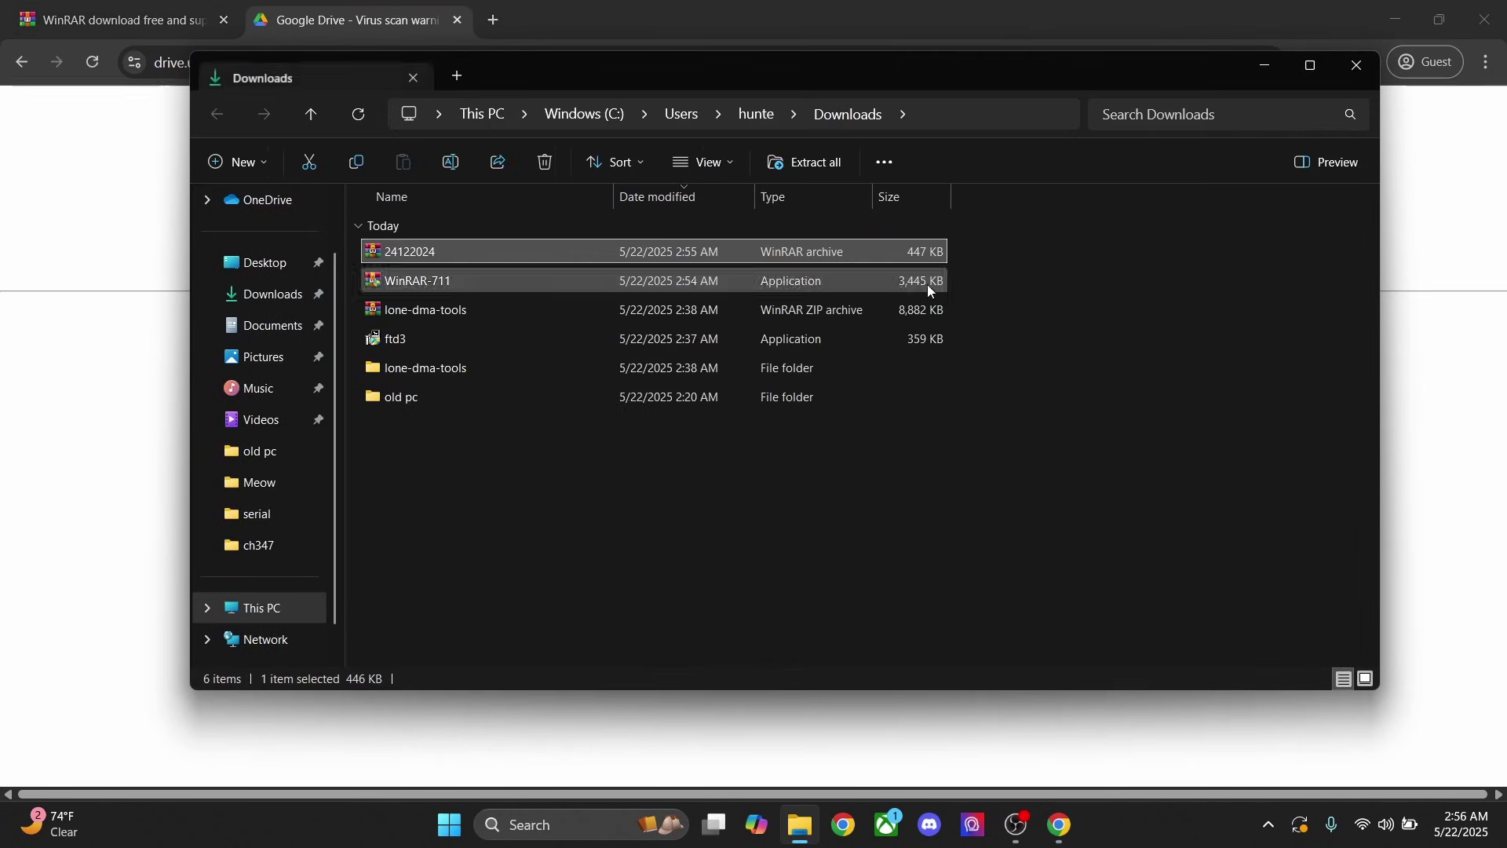
pyautogui.rightClick(406, 252)
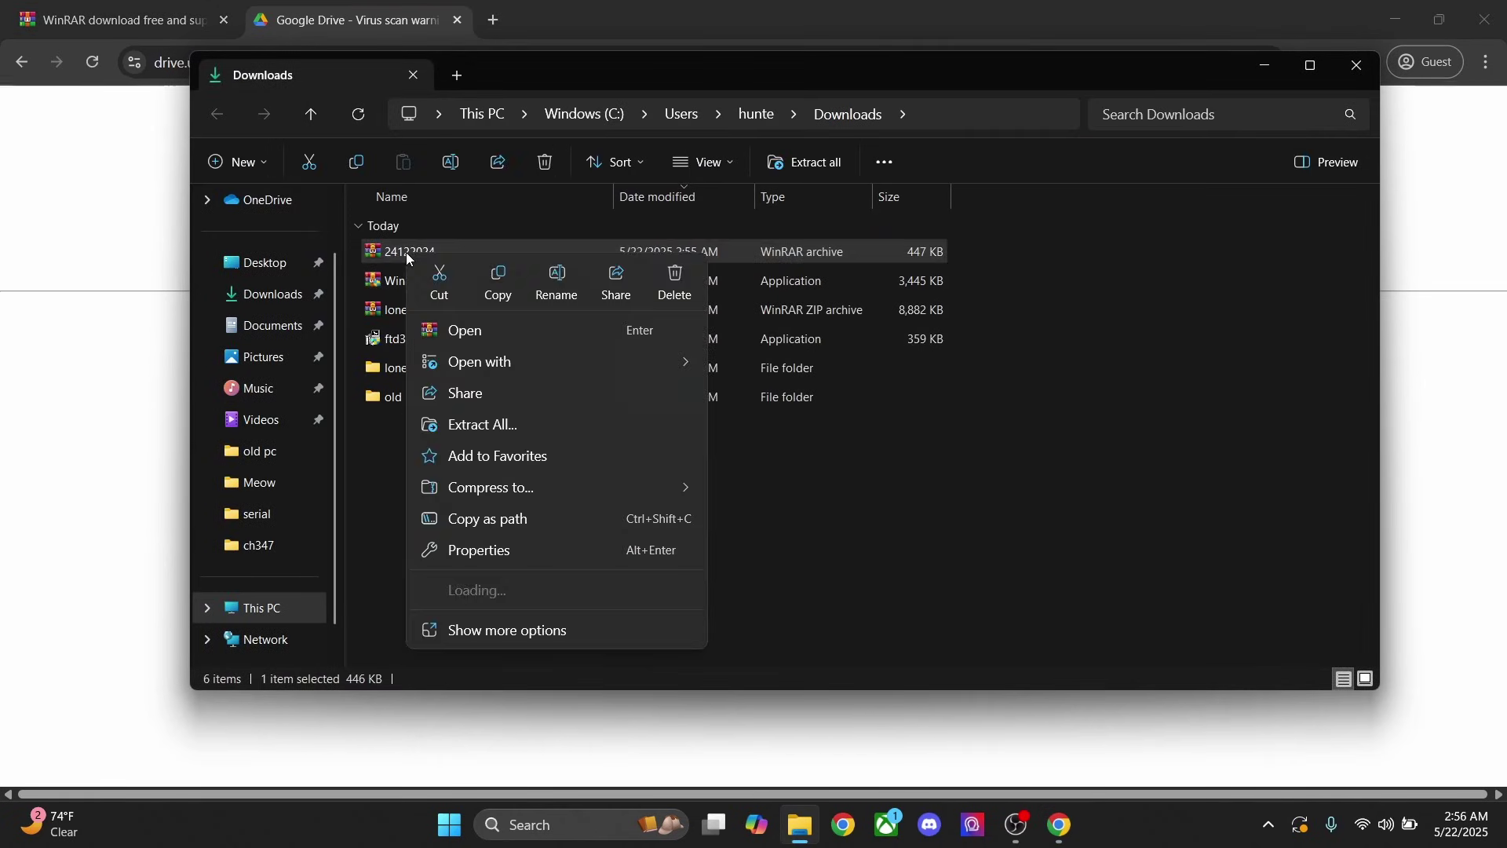
pyautogui.moveTo(471, 594)
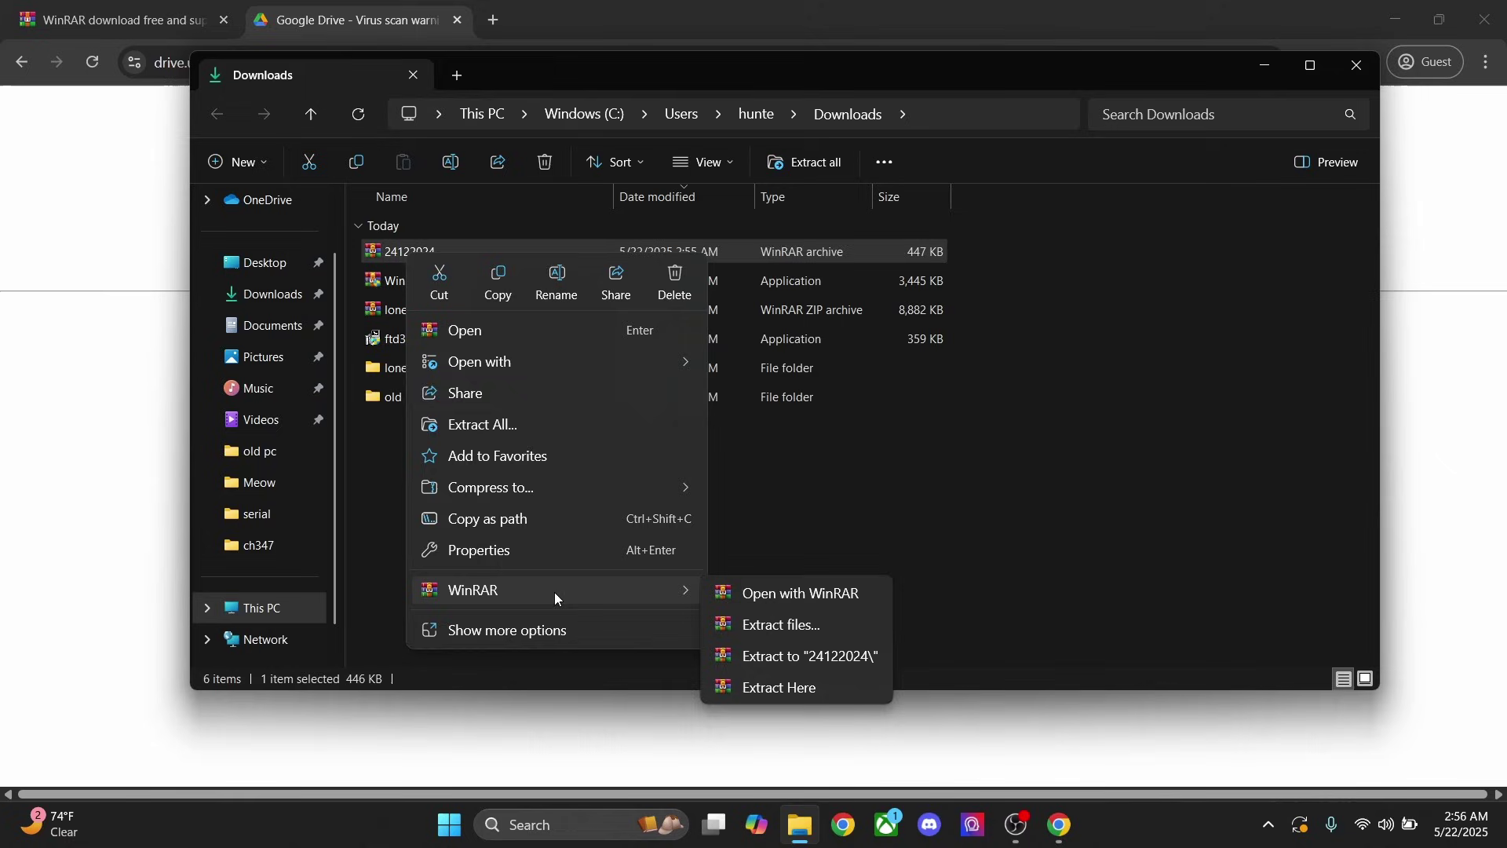
pyautogui.click(777, 653)
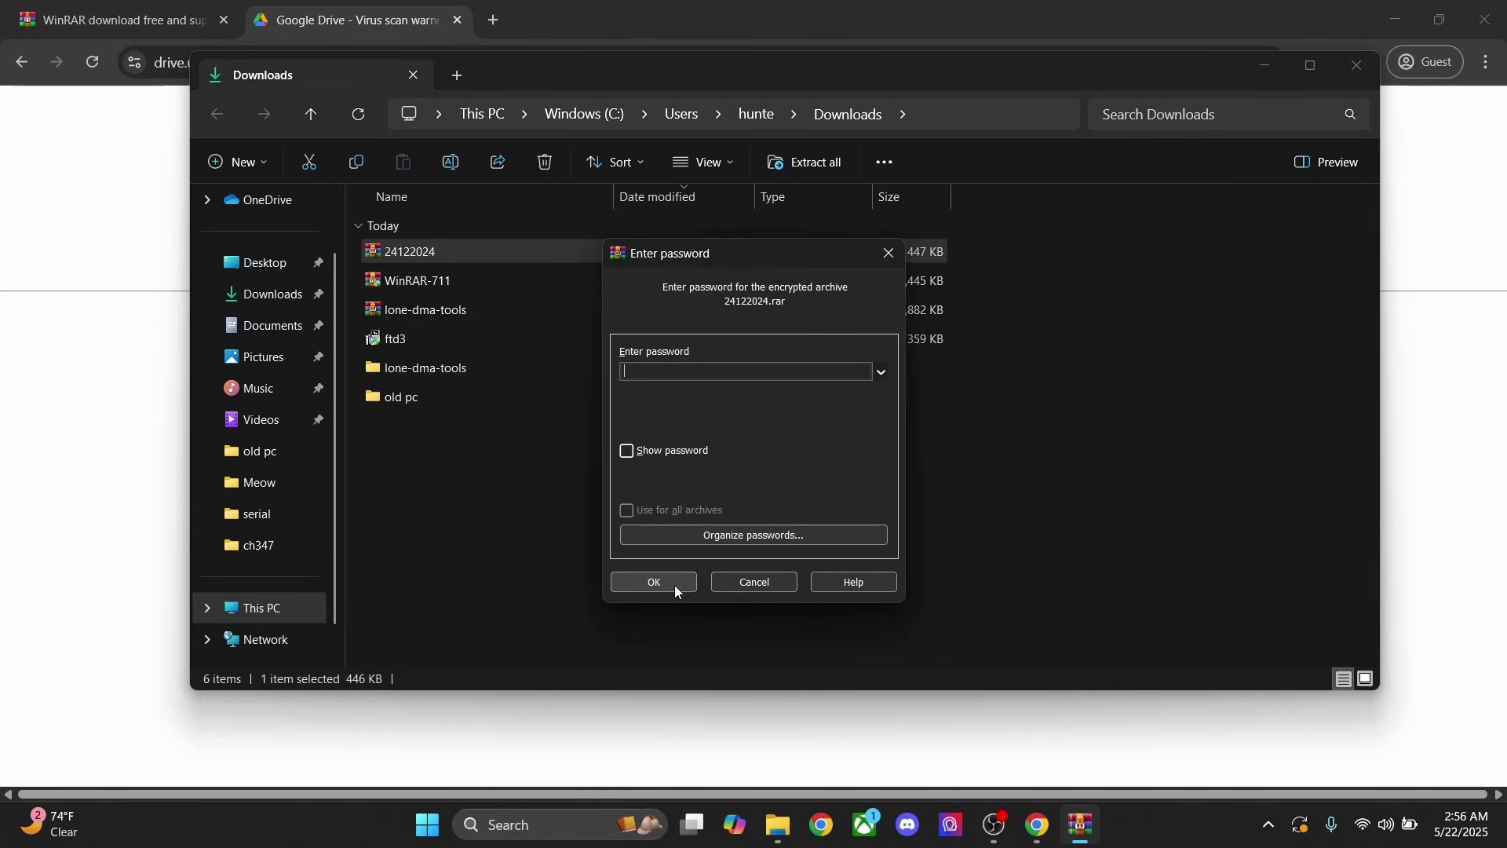
pyautogui.write('sord')
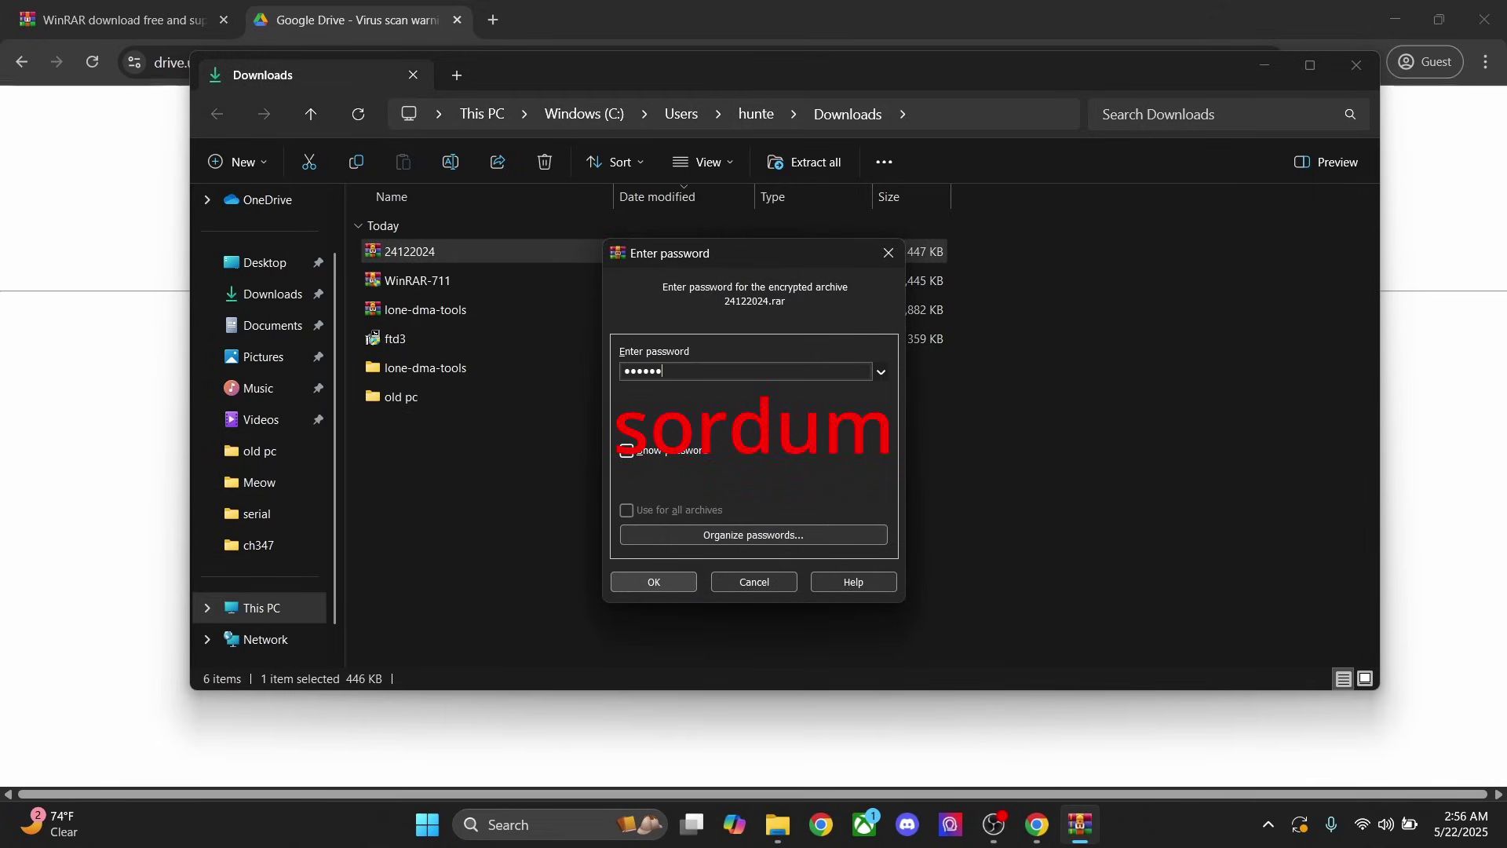
pyautogui.click(656, 586)
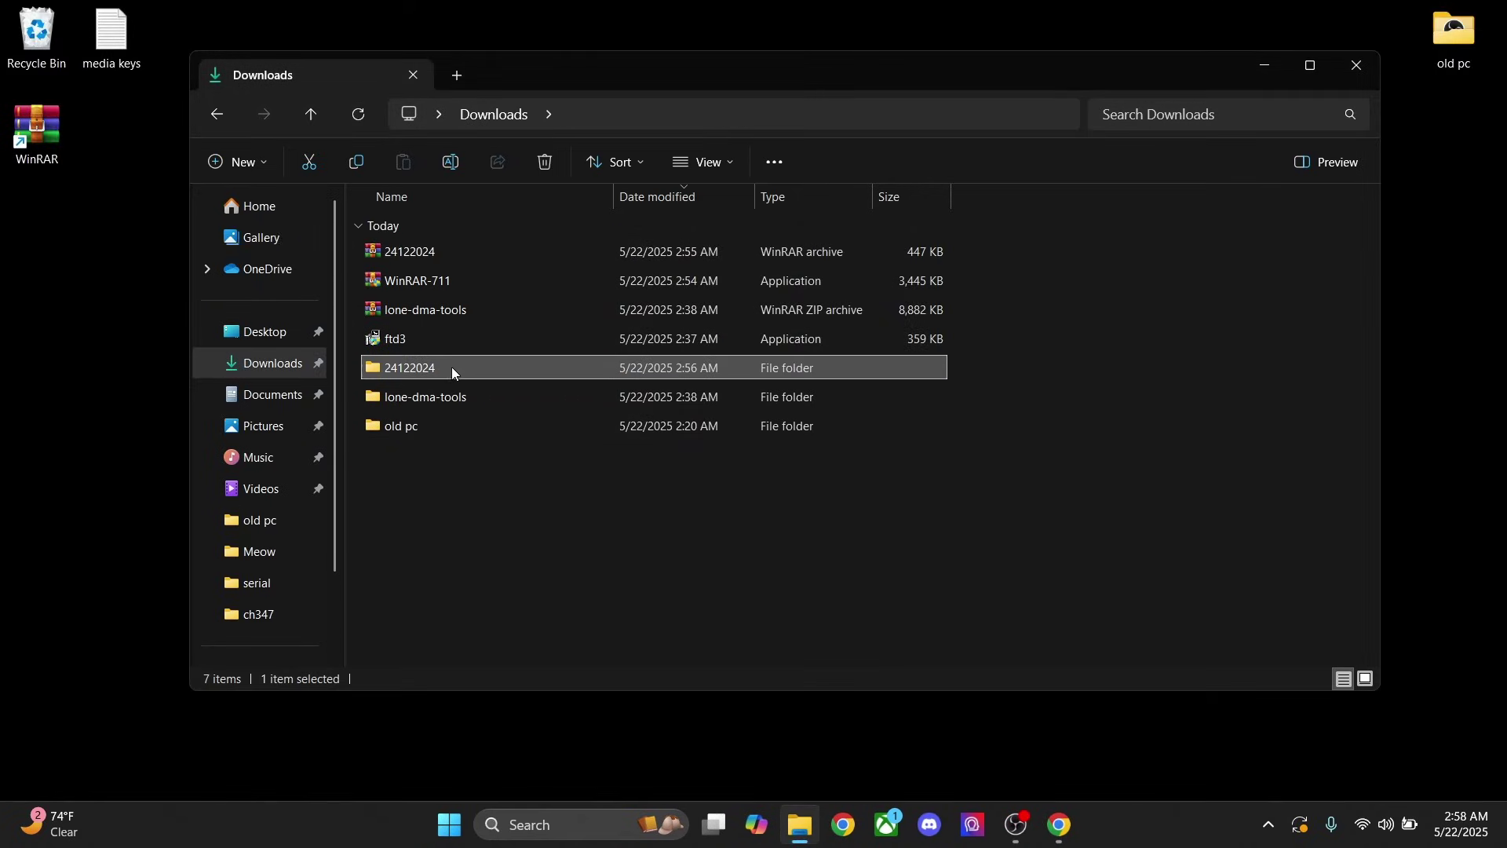
# - Run the dControl application from the inner 24122024 folder of the extracted archive
pyautogui.doubleClick(451, 369)
pyautogui.doubleClick(450, 254)
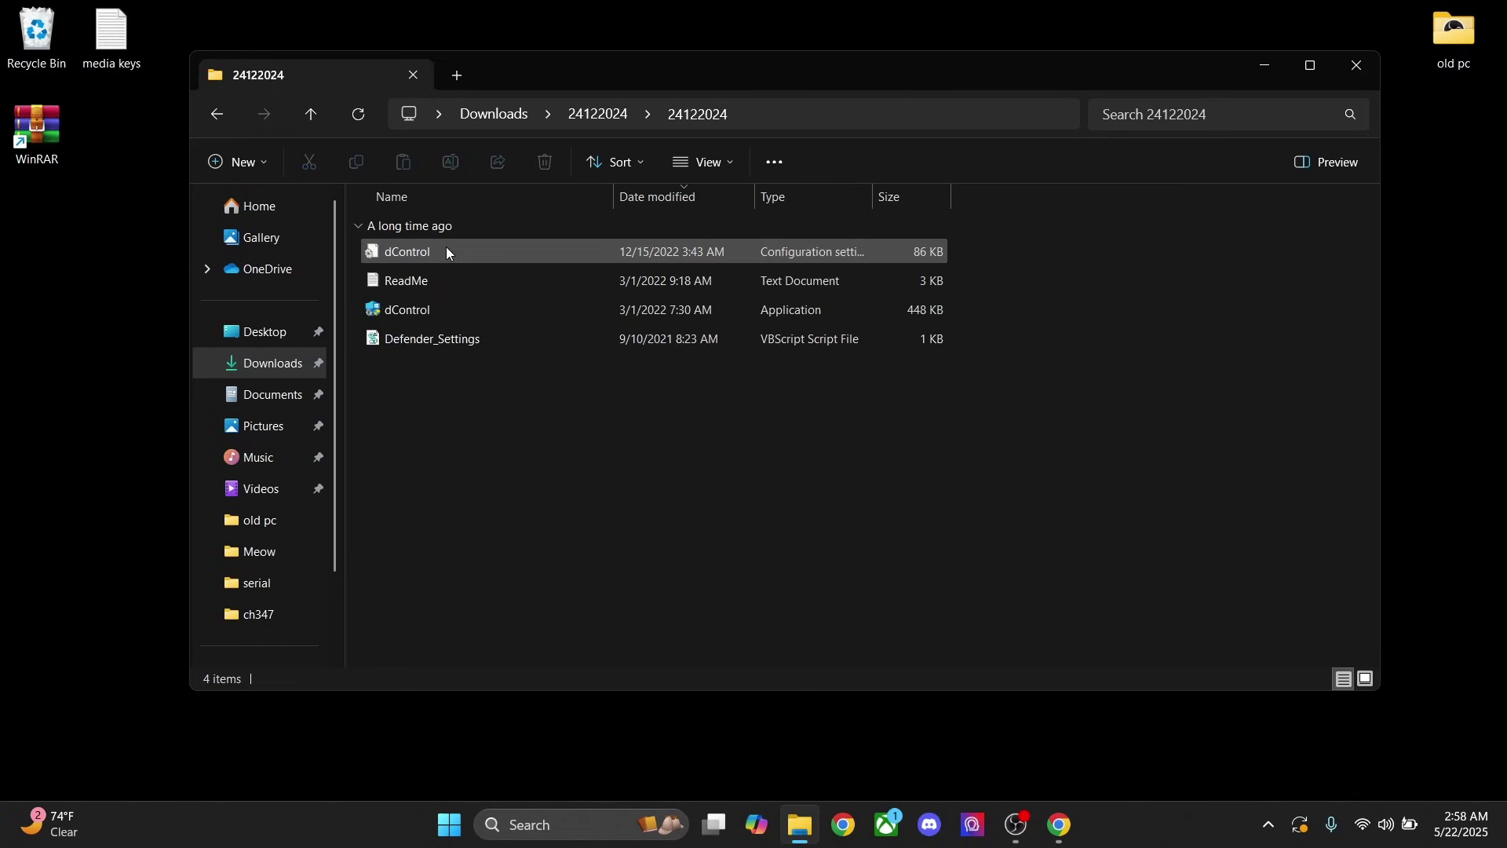
pyautogui.click(433, 311)
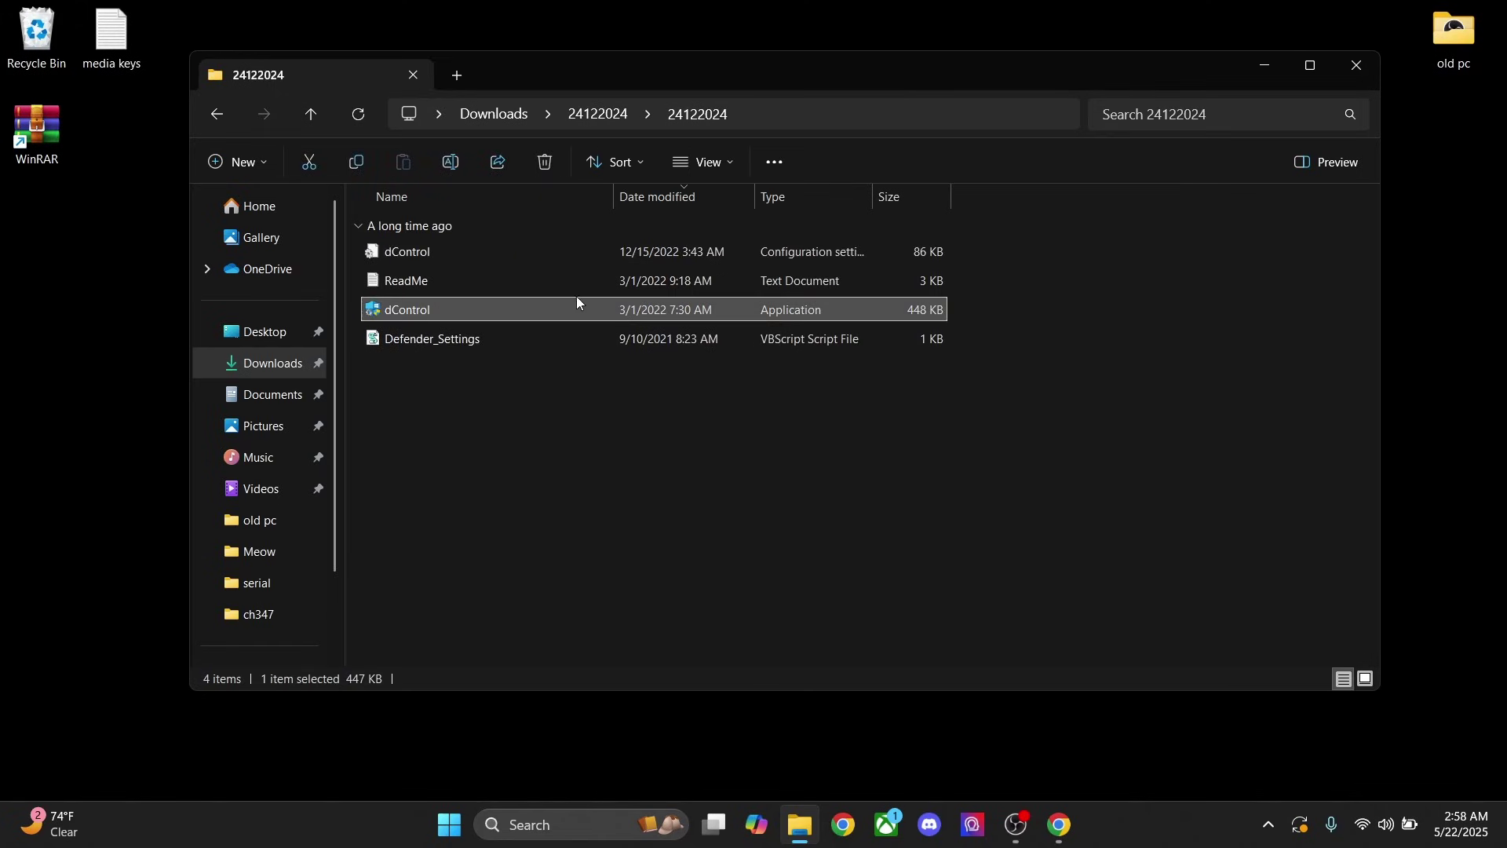
pyautogui.doubleClick(537, 310)
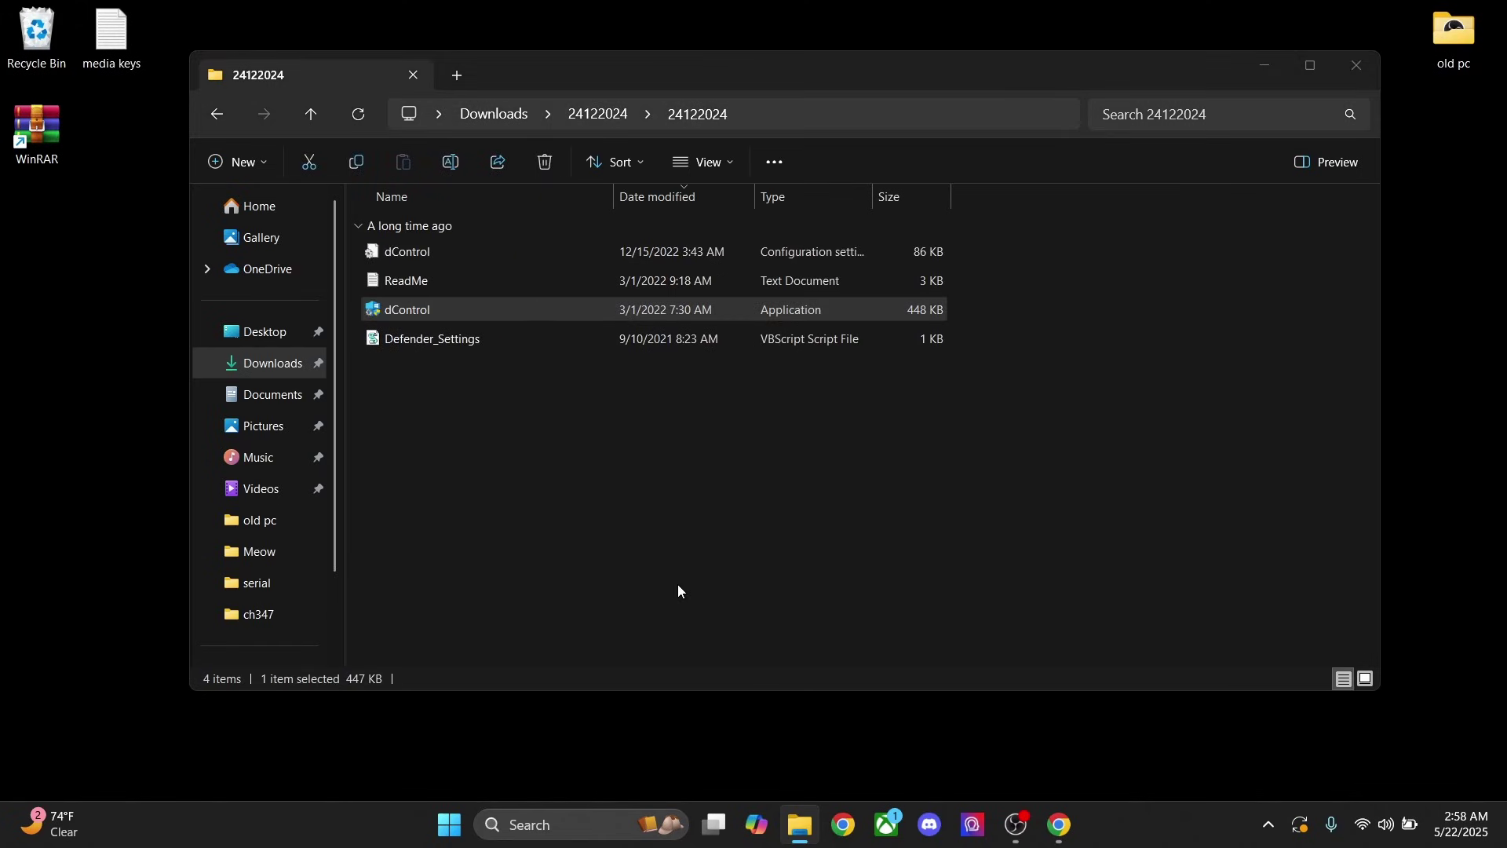
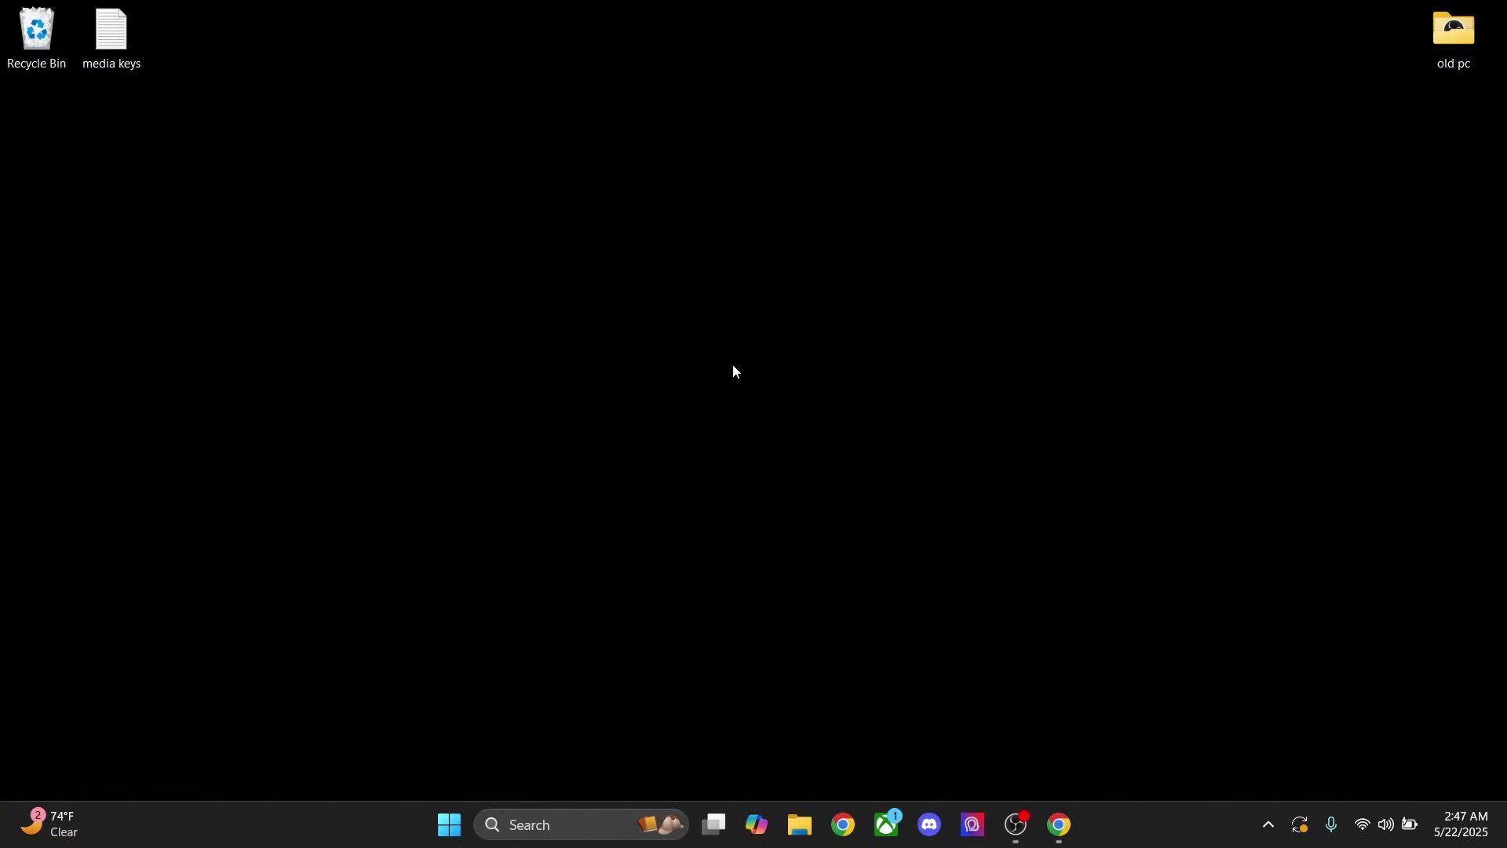
# - Switch to Chrome and open the website blurred.gg
pyautogui.click(1061, 826)
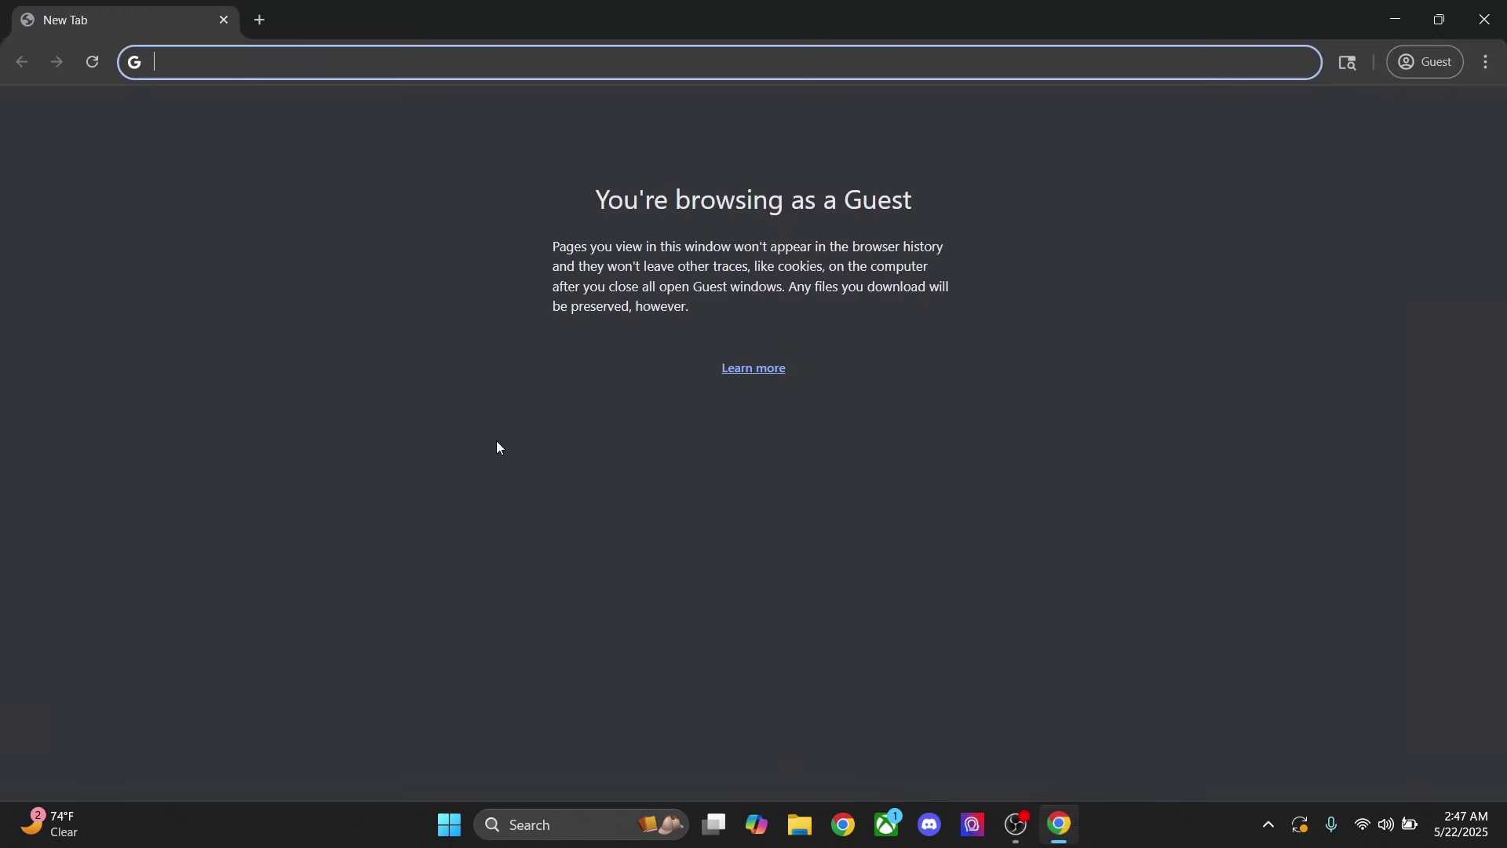
pyautogui.write('bl')
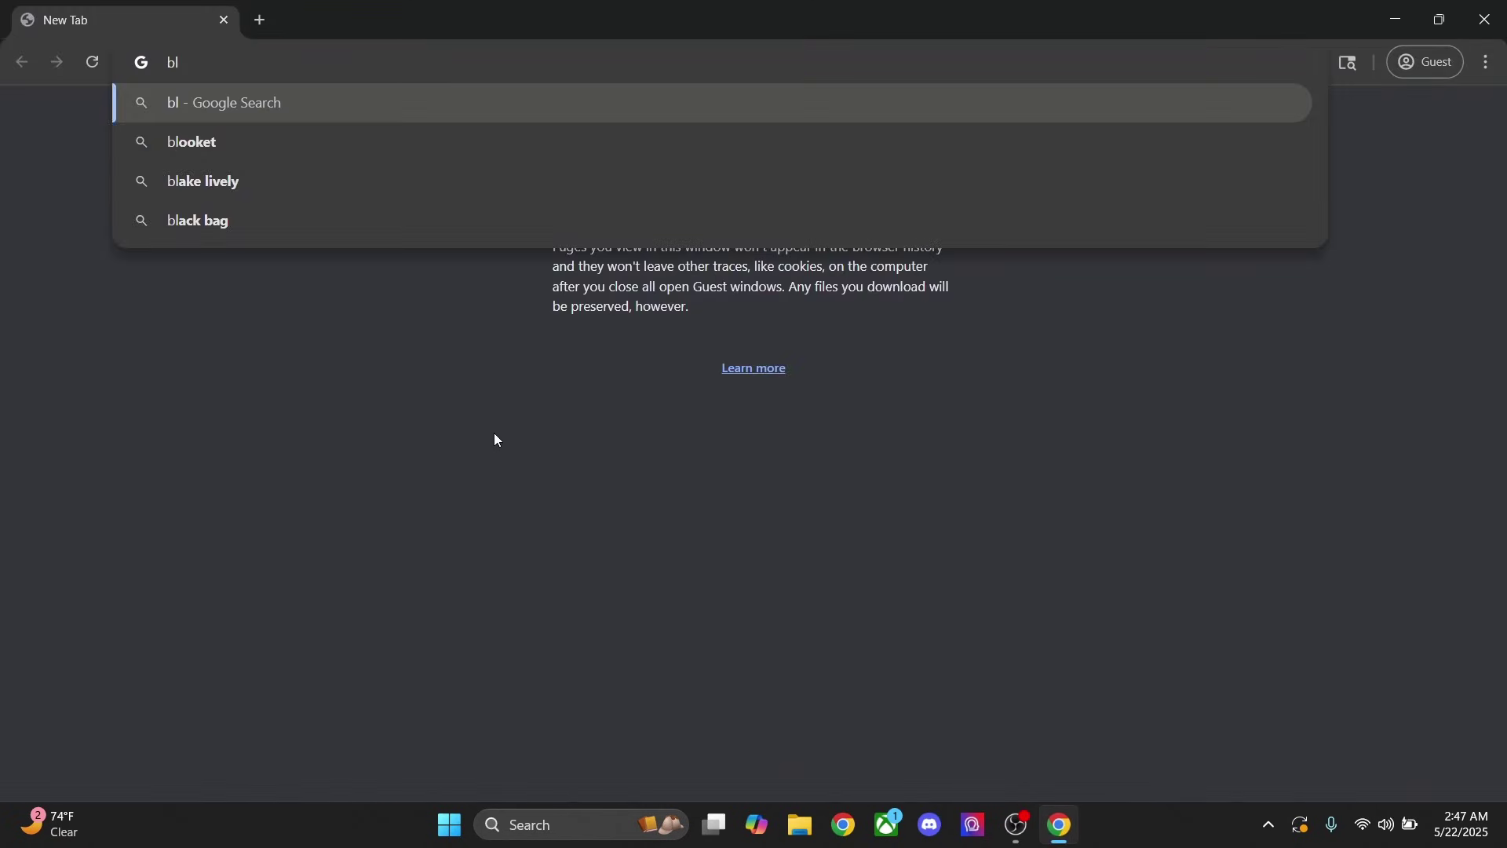
pyautogui.write('urred')
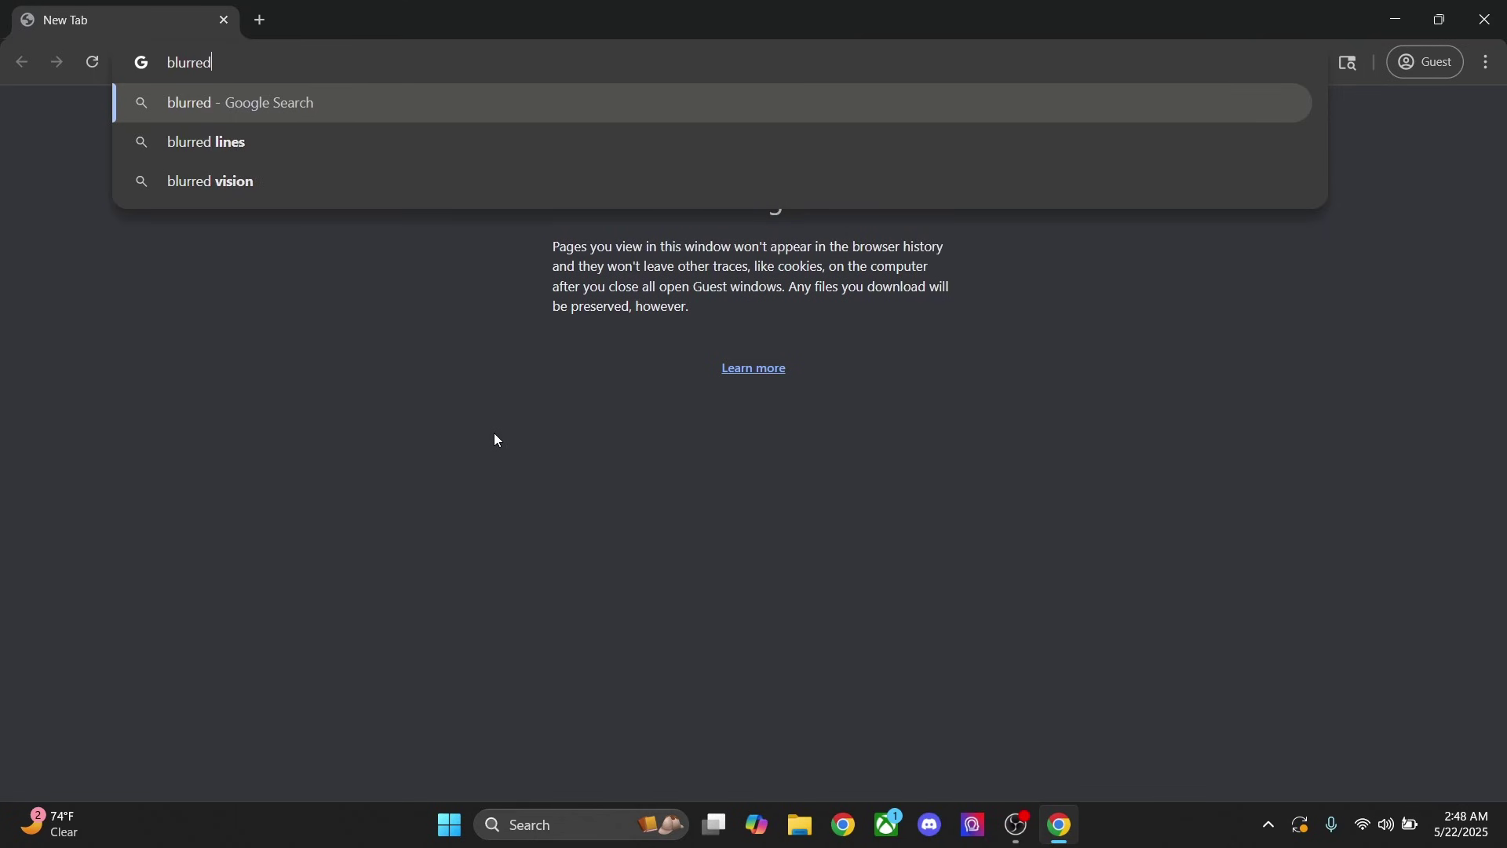
pyautogui.write('.gg')
pyautogui.press('Return')
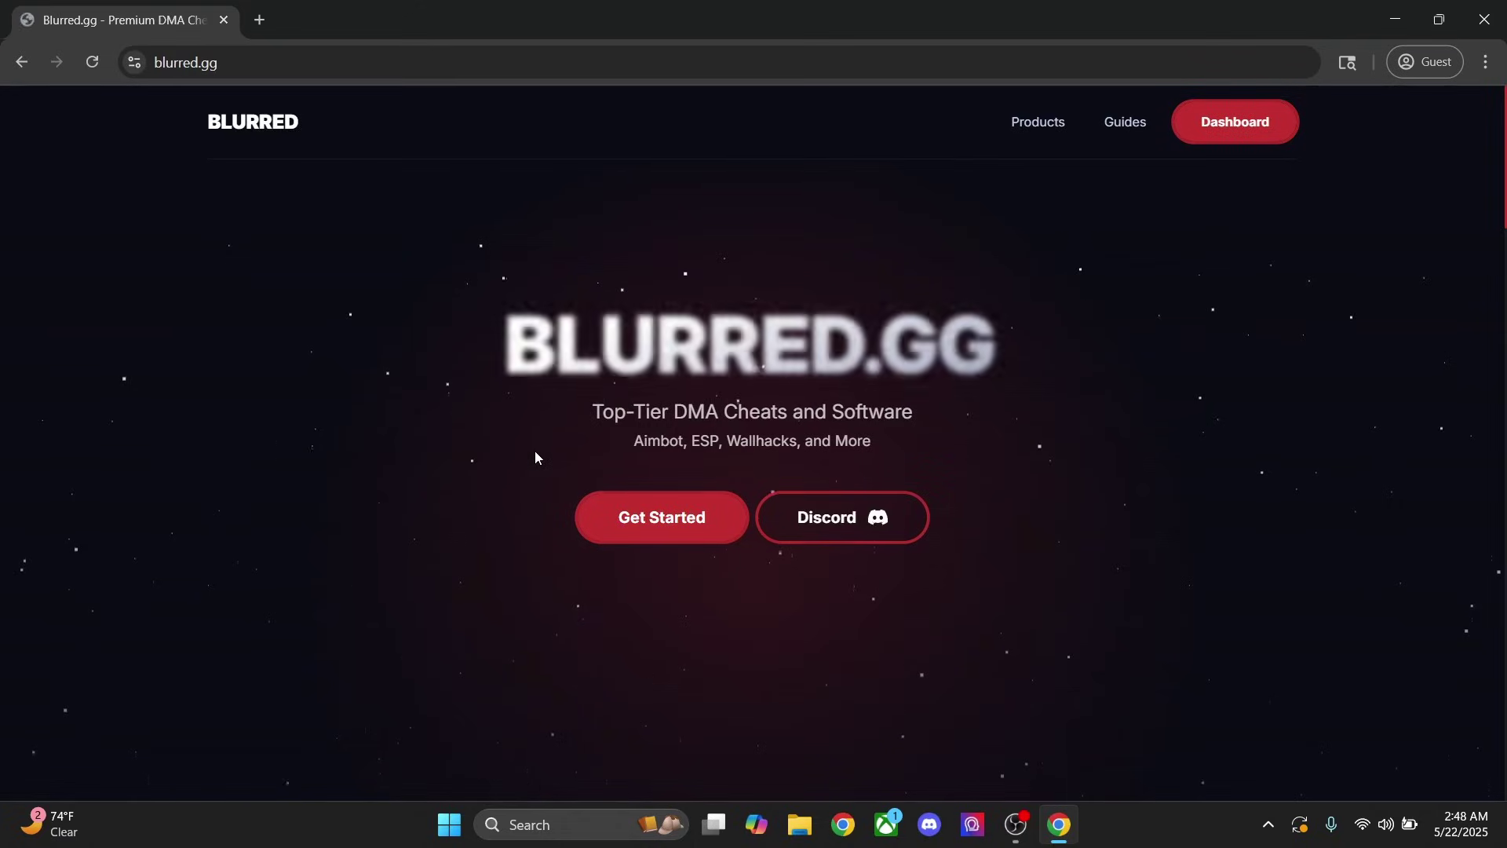
# - Find the Fortnite DMA product on the site and review the pricing plans and media on its details page
pyautogui.click(1031, 128)
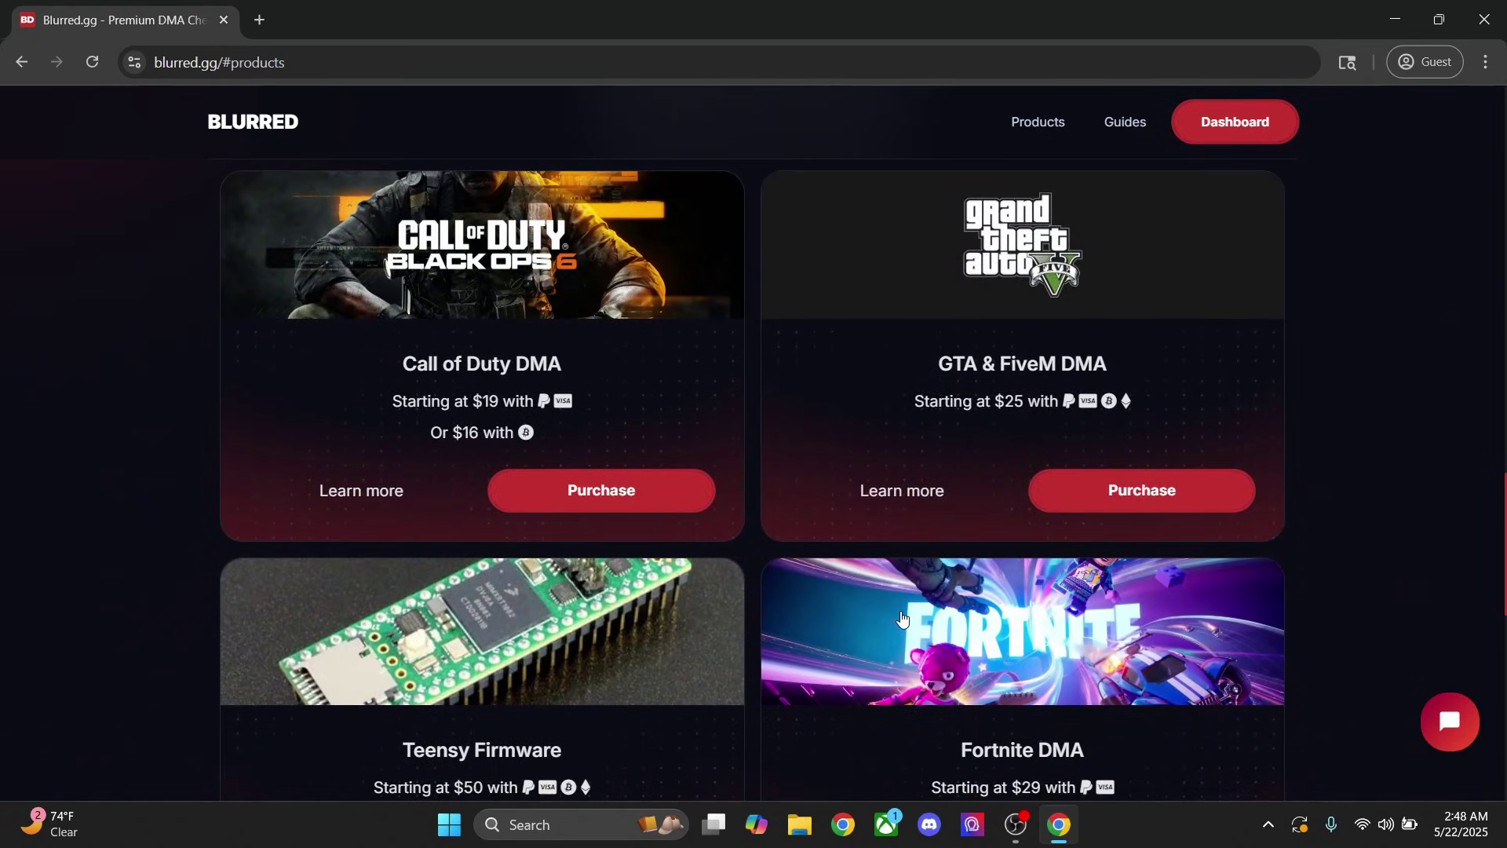
pyautogui.scroll(-2, 903, 619)
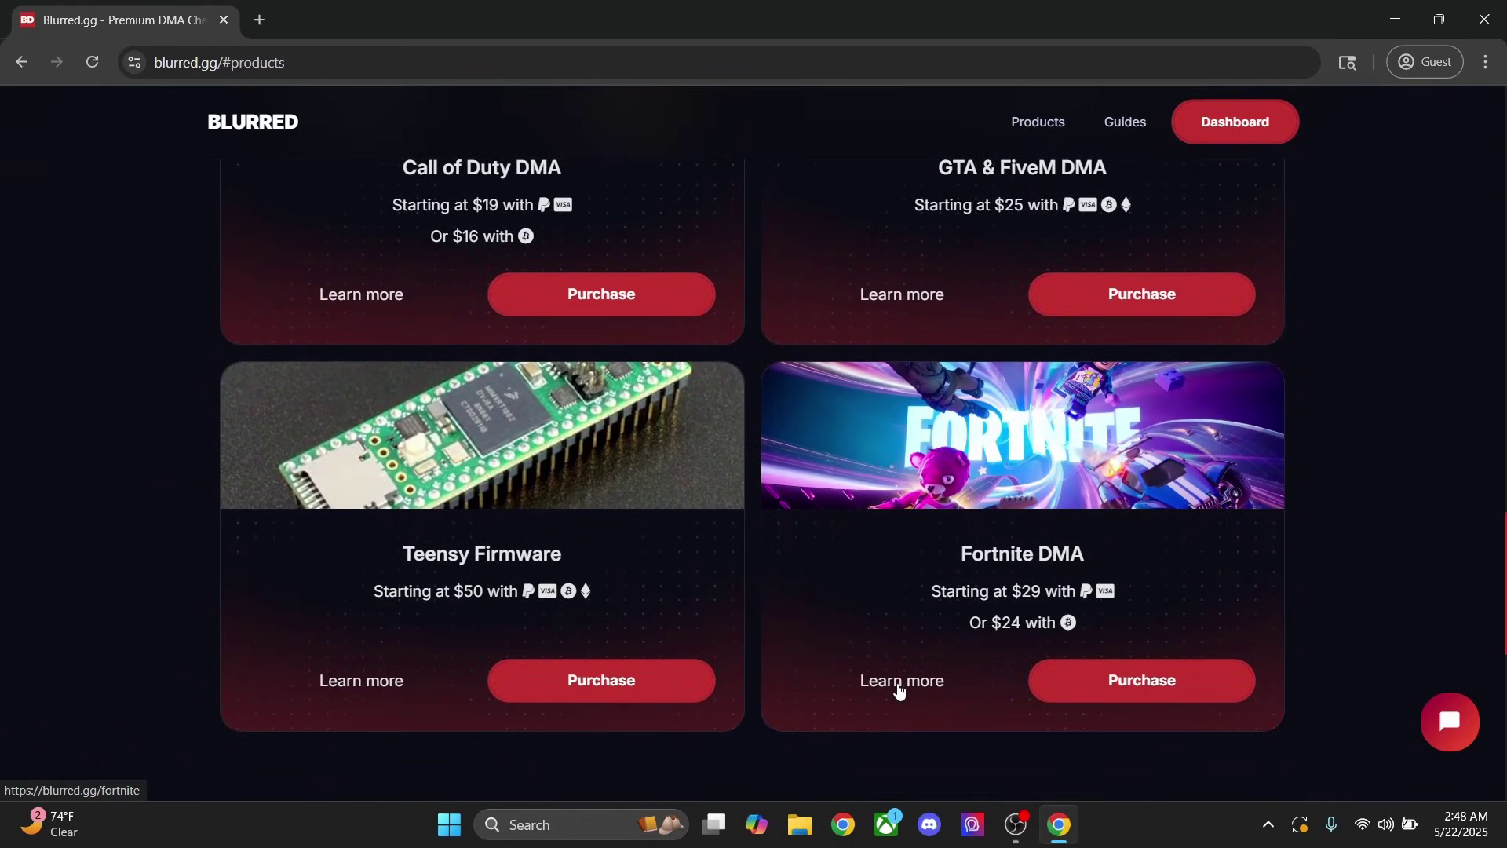
pyautogui.click(900, 686)
pyautogui.scroll(-4, 534, 547)
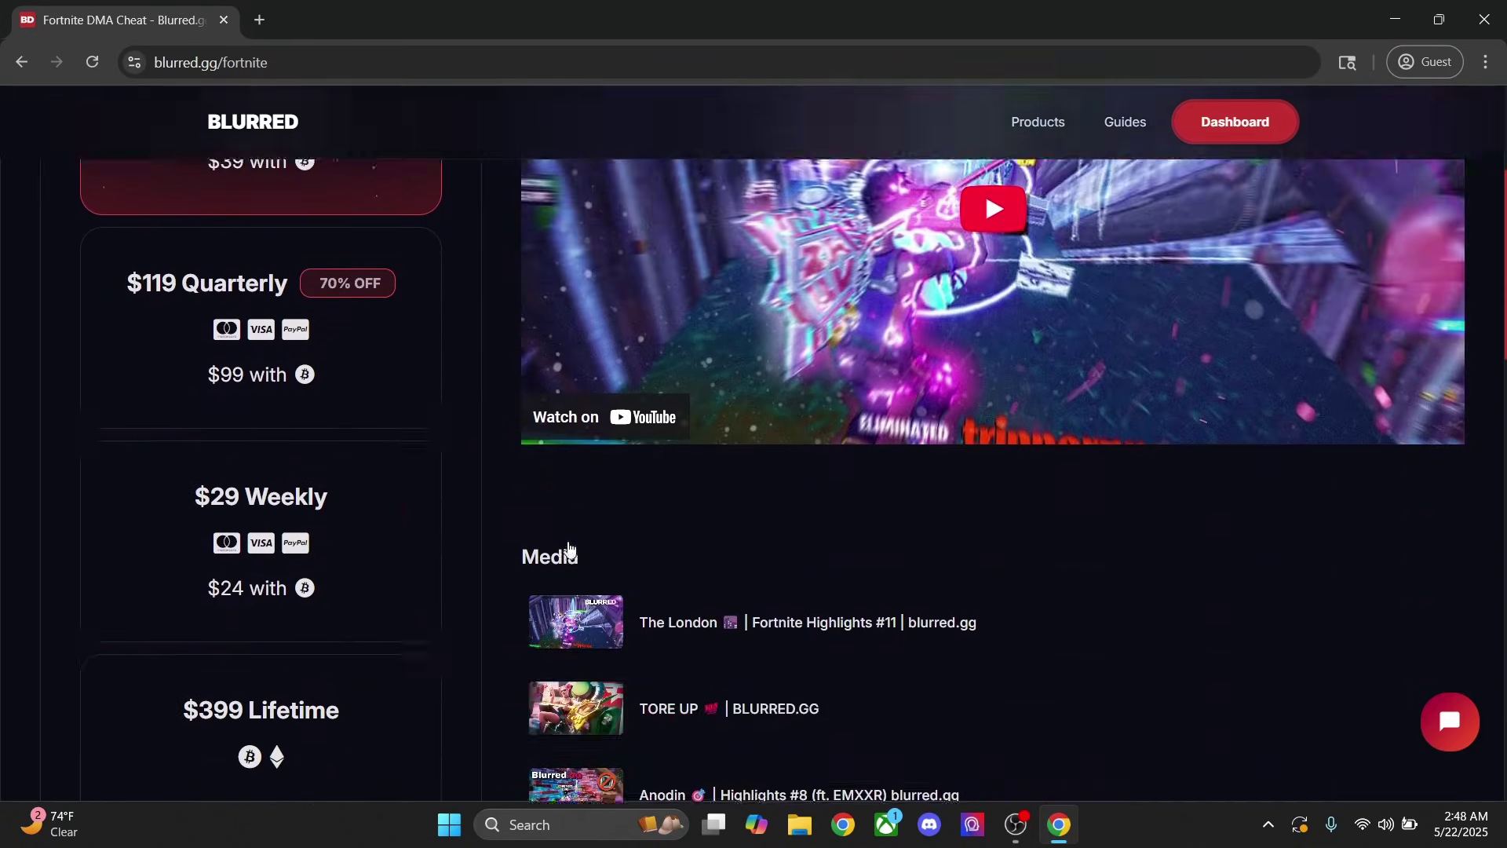
pyautogui.scroll(-2, 569, 549)
pyautogui.scroll(5, 358, 469)
pyautogui.scroll(-6, 341, 359)
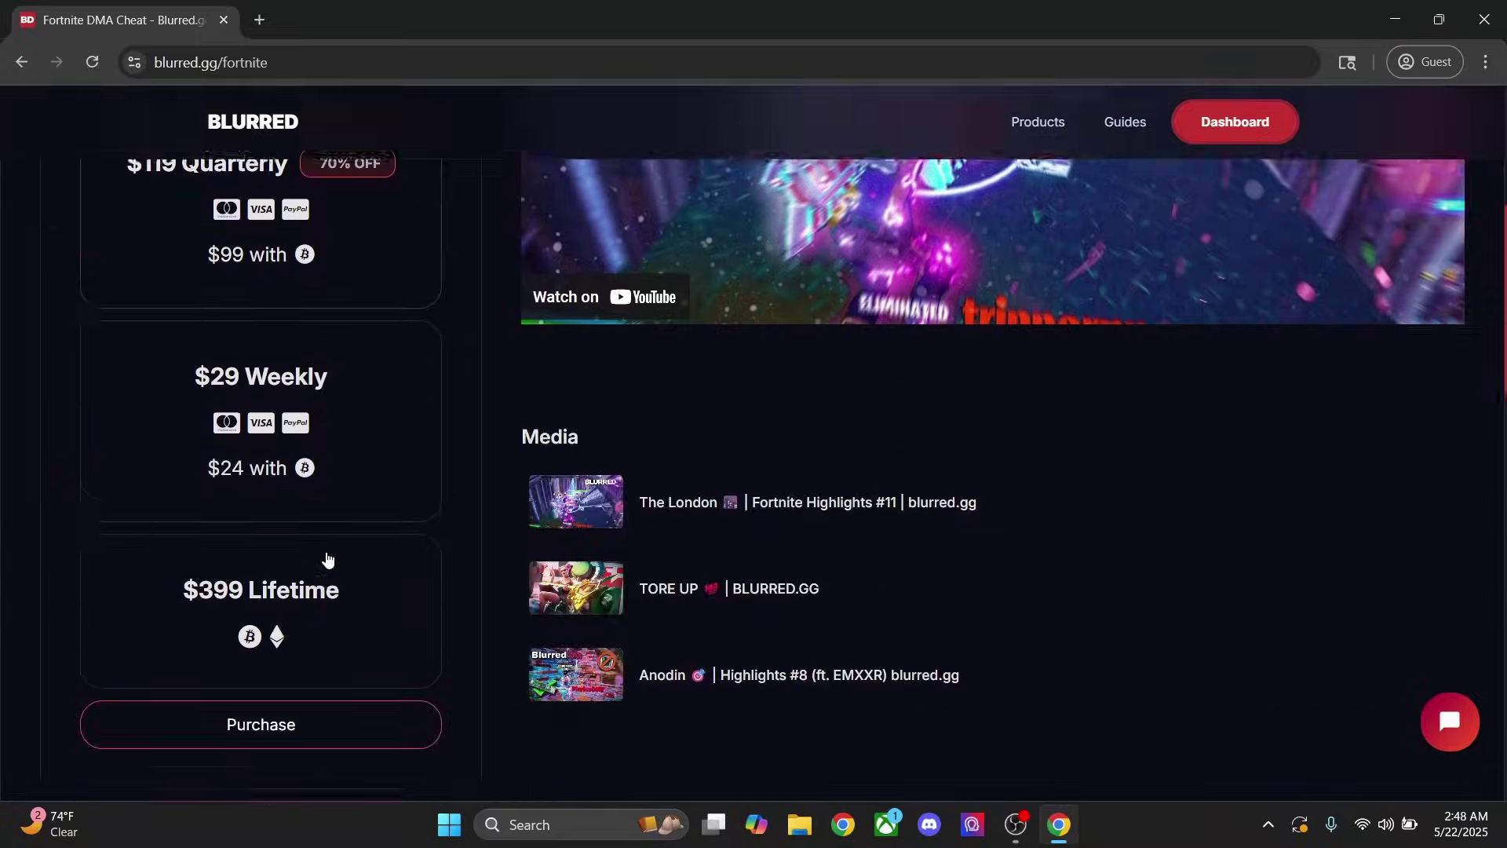
# - Order the 30-day Fortnite DMA Cheat with Credit/Debit Card payment, filling in the buyer's email and continuing to the invoice
pyautogui.click(269, 619)
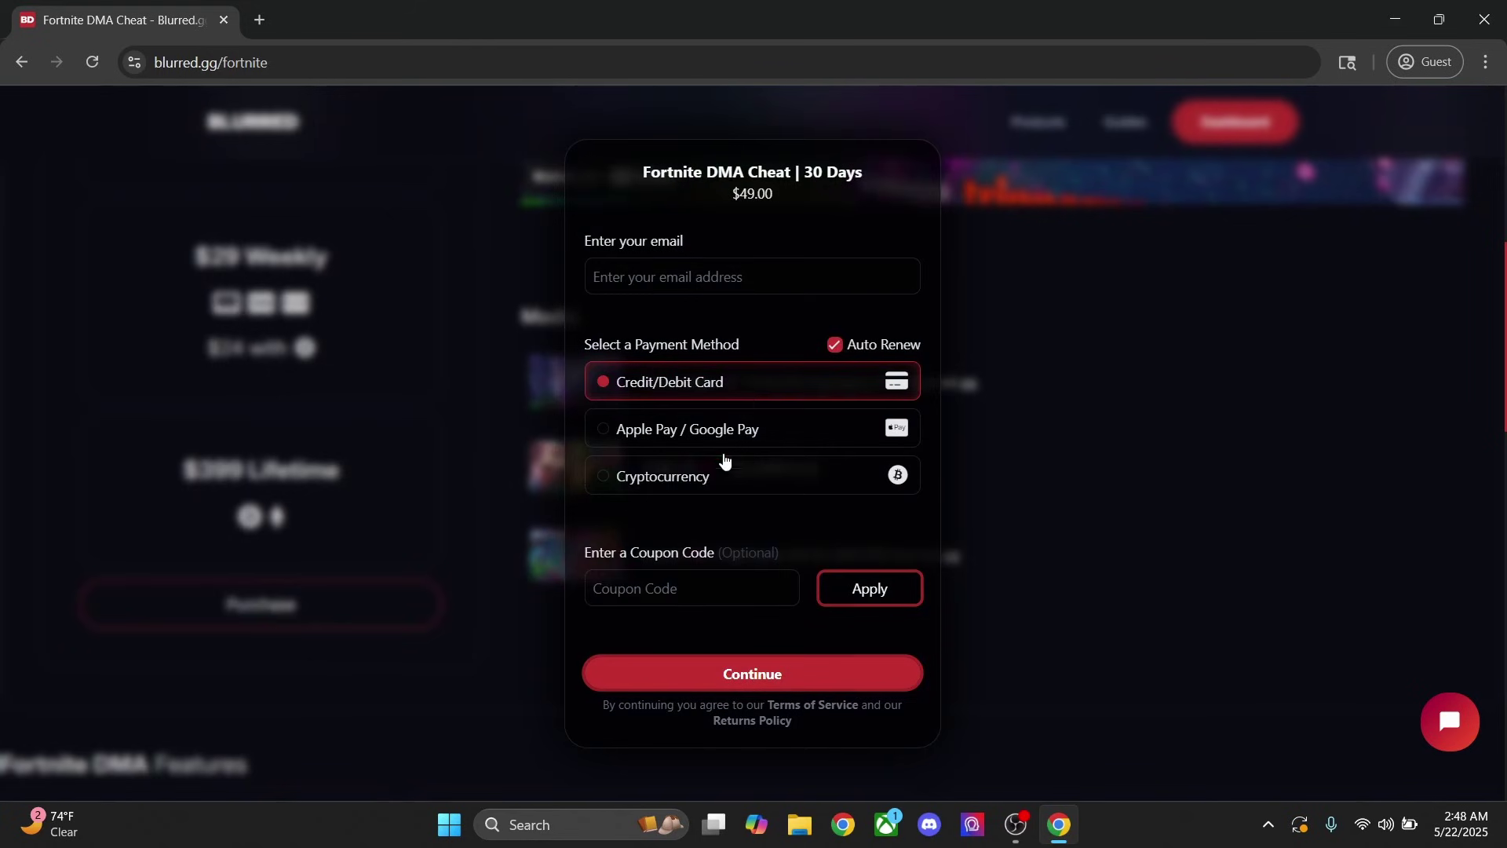
pyautogui.click(692, 271)
pyautogui.write('email@email.com')
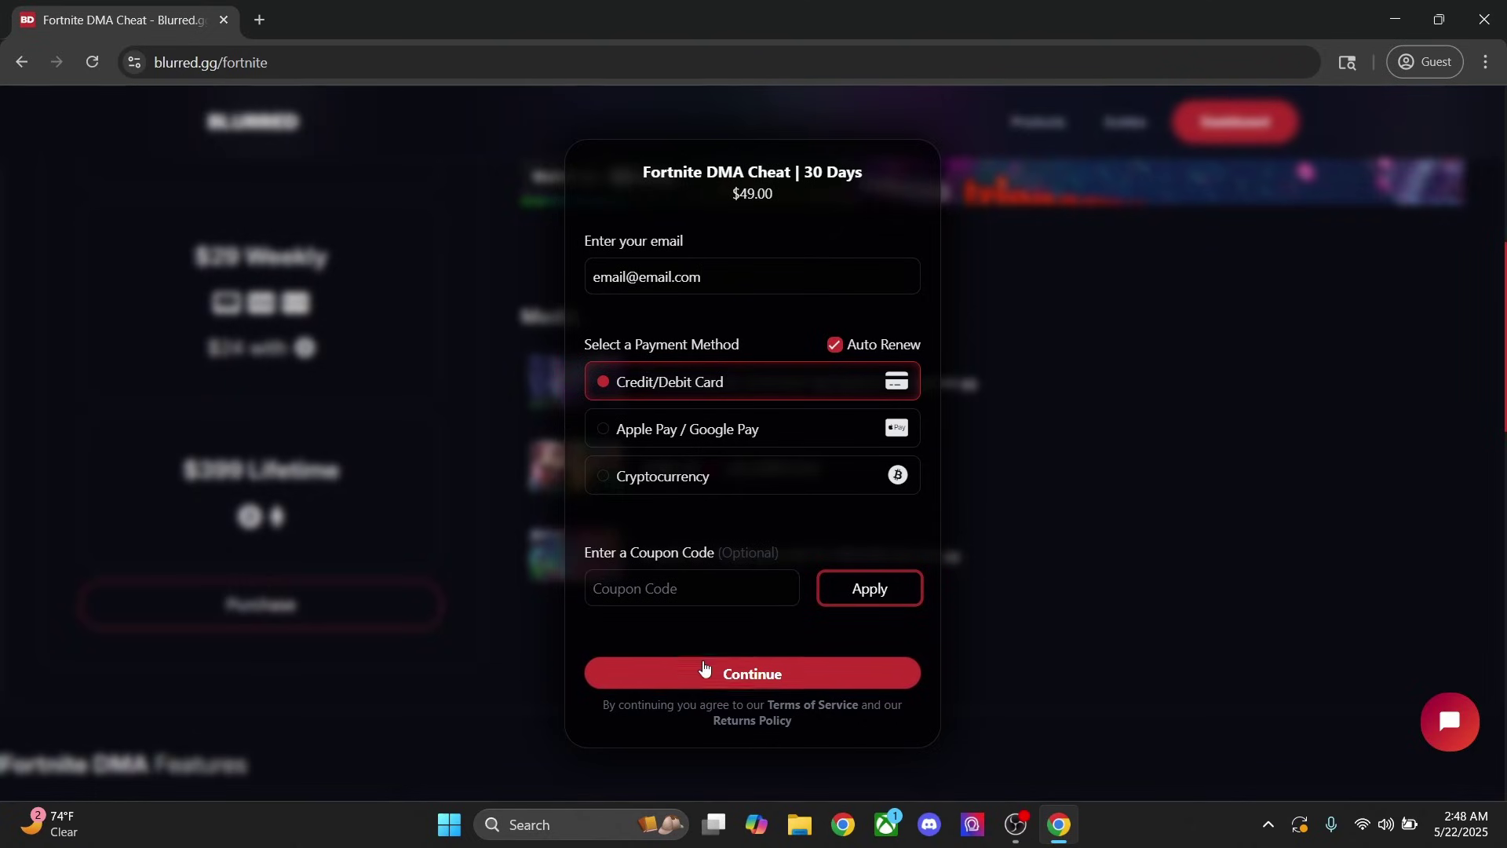
pyautogui.click(755, 676)
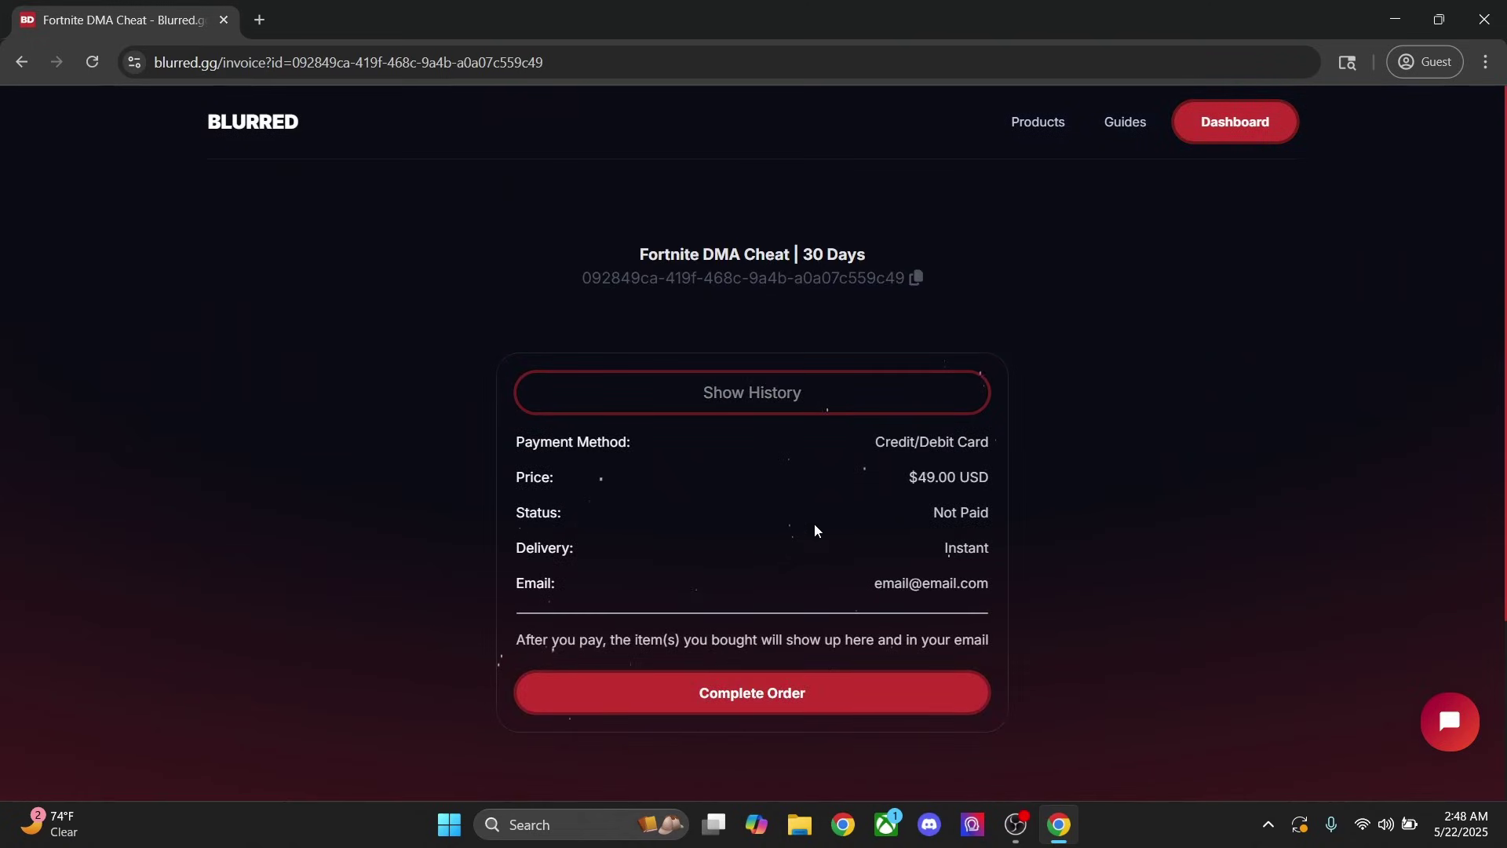
# - Proceed from the invoice to the Stripe checkout, look over the payment form, and close the checkout and invoice tabs
pyautogui.scroll(-1, 848, 487)
pyautogui.moveTo(871, 346); pyautogui.dragTo(991, 510)
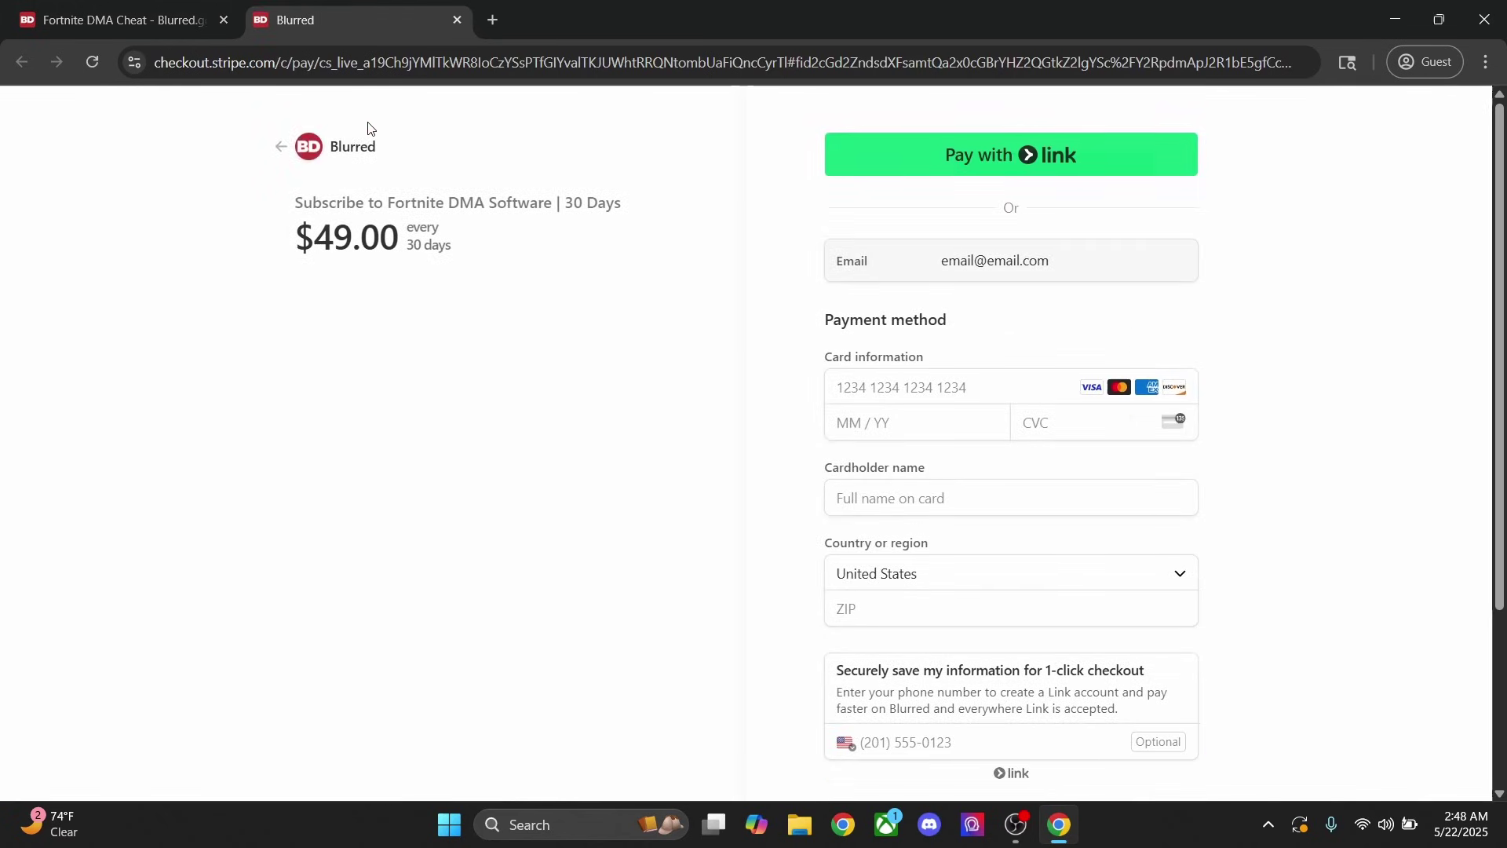
pyautogui.scroll(-2, 1185, 667)
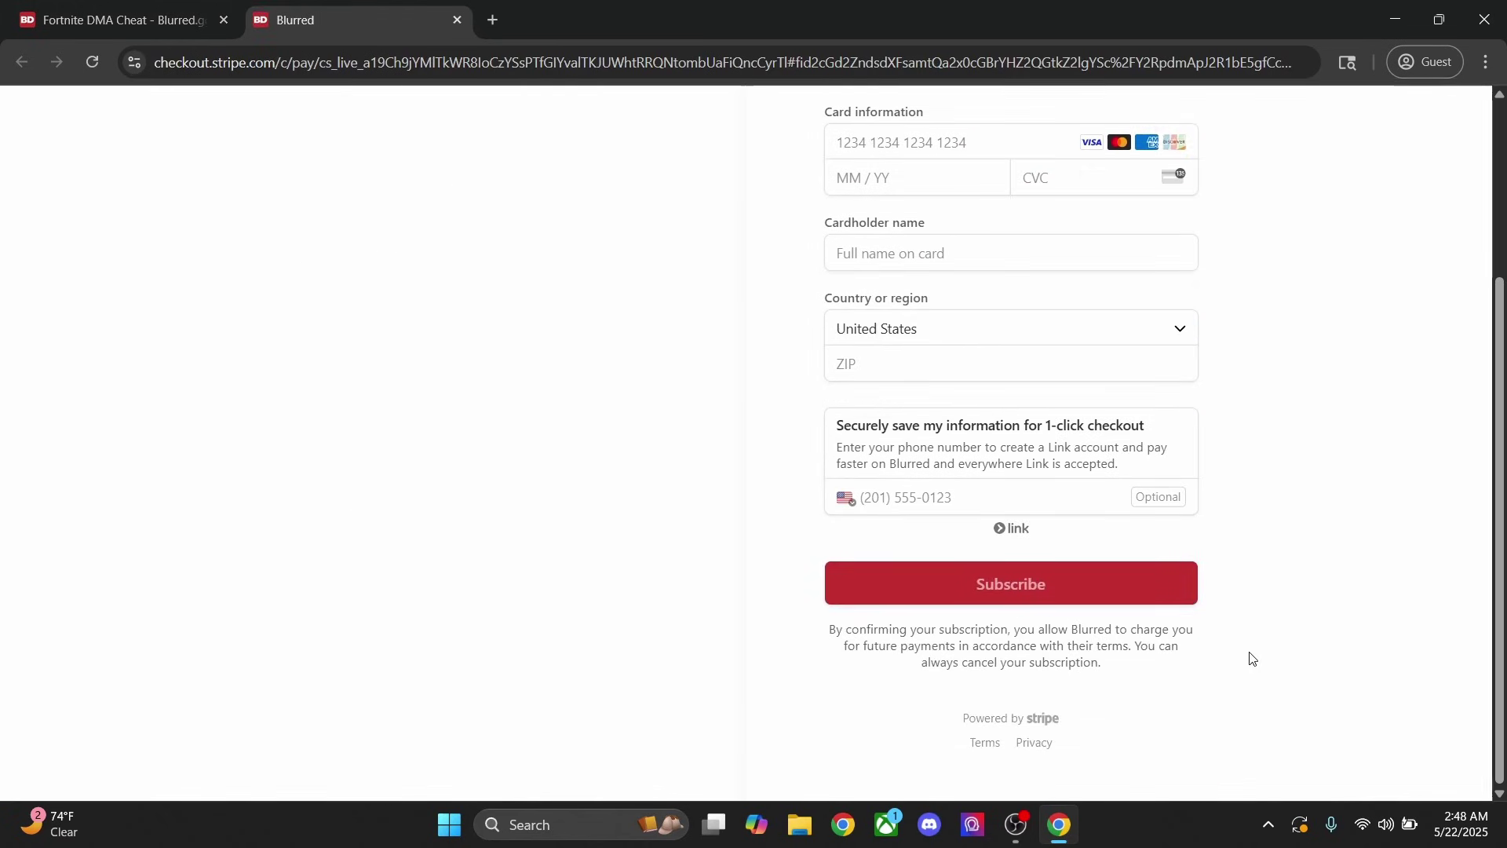
pyautogui.scroll(3, 1248, 656)
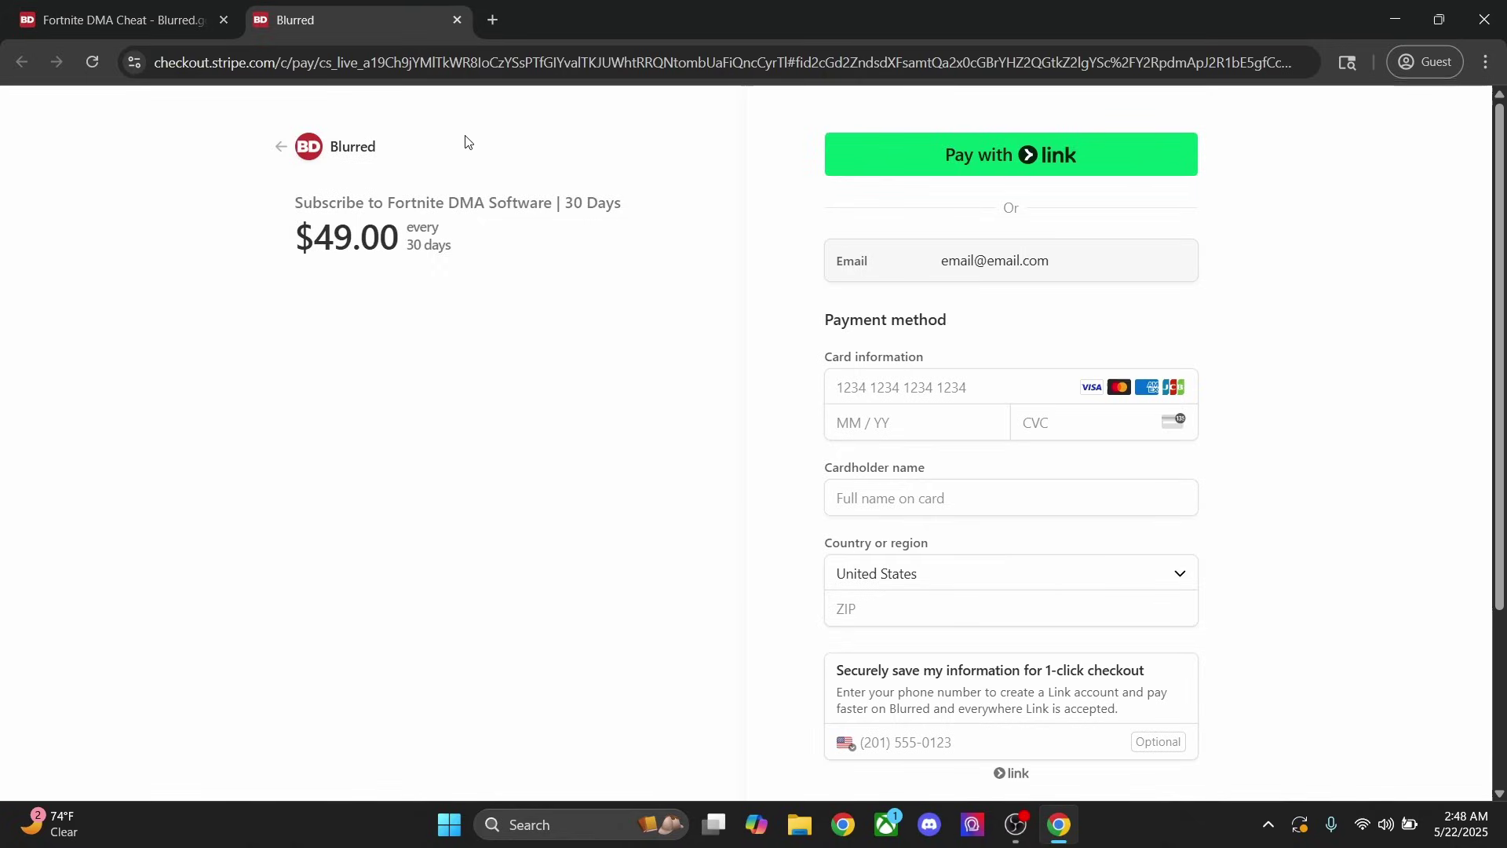
pyautogui.click(459, 22)
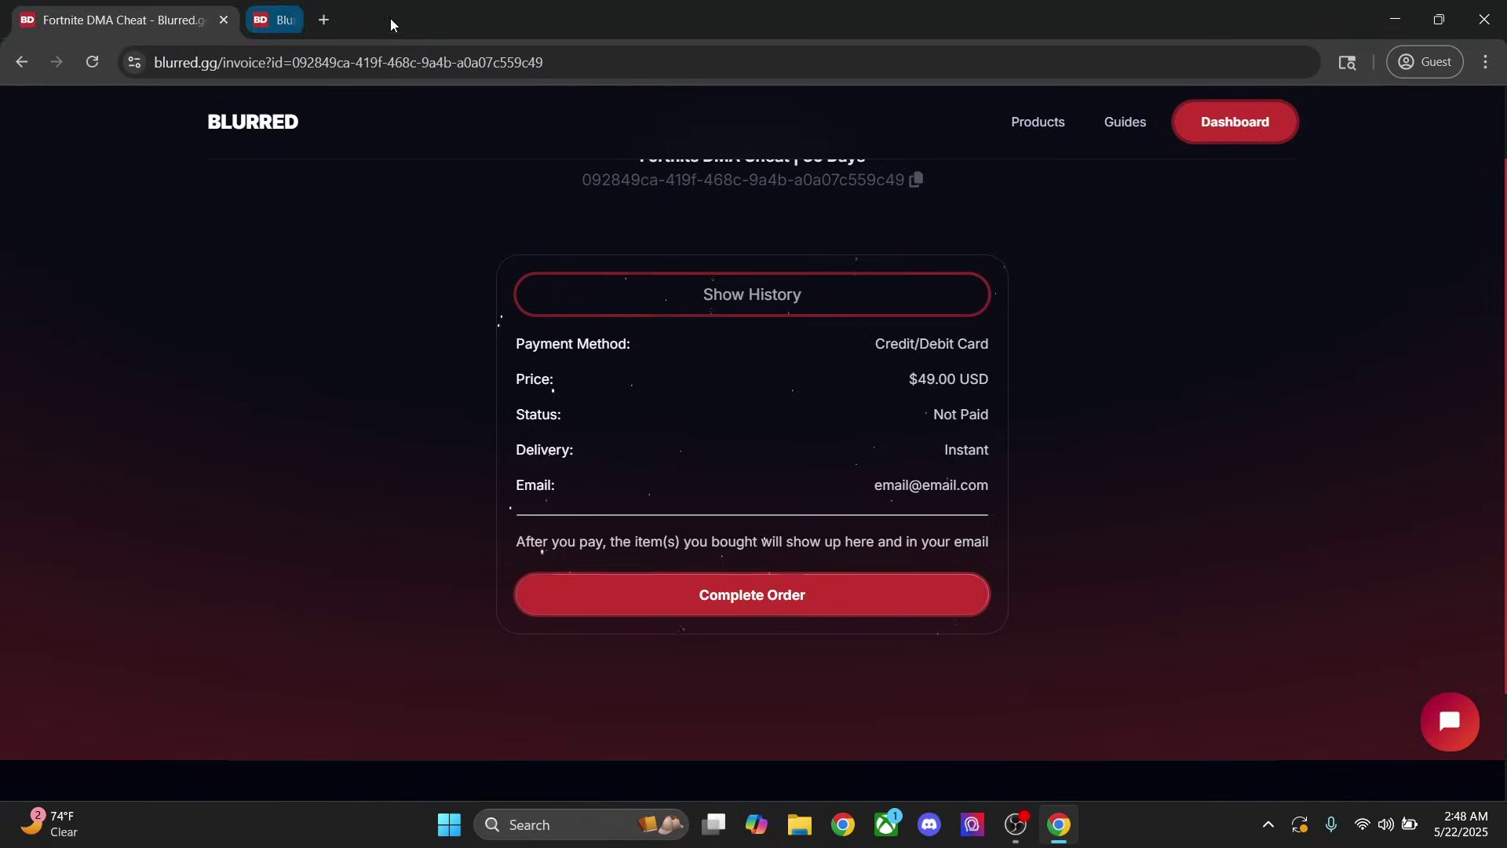
pyautogui.click(223, 20)
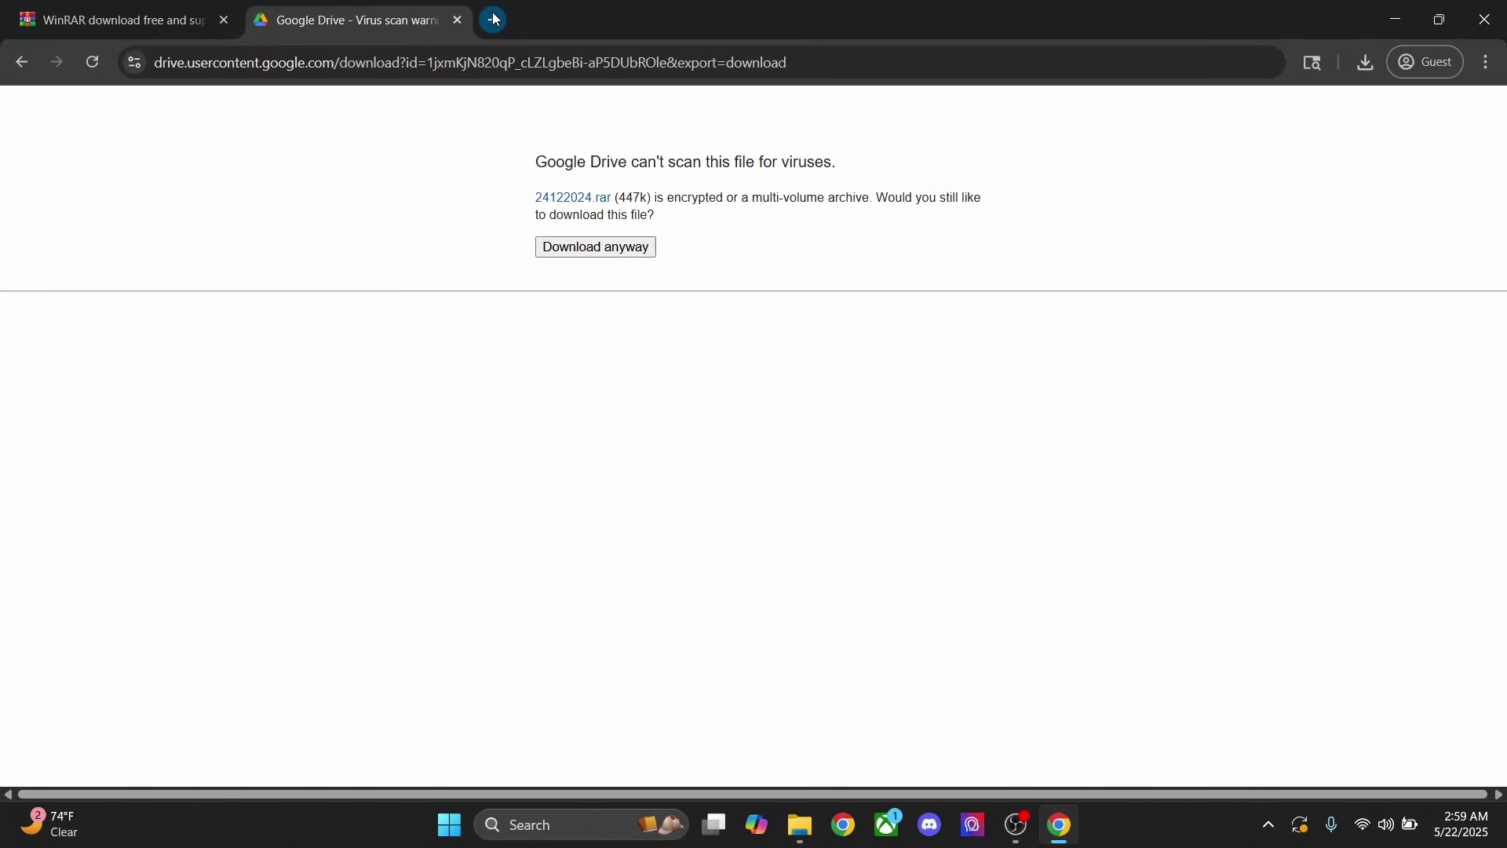
# - Open the setup guide at blurred.gg/guides/setup in a new browser tab
pyautogui.click(495, 19)
pyautogui.write('blu')
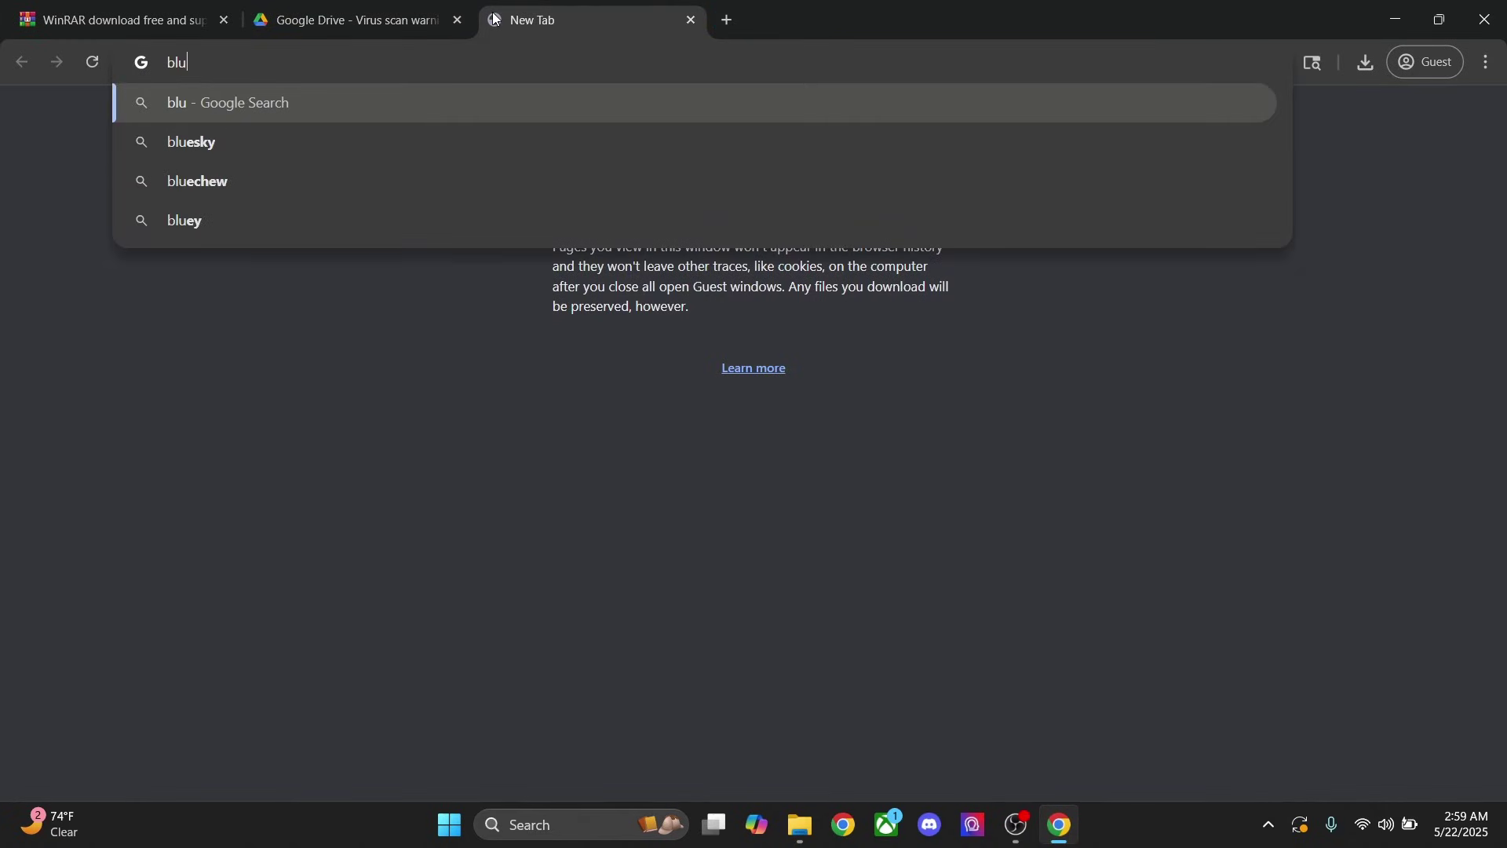
pyautogui.write('rred.gg')
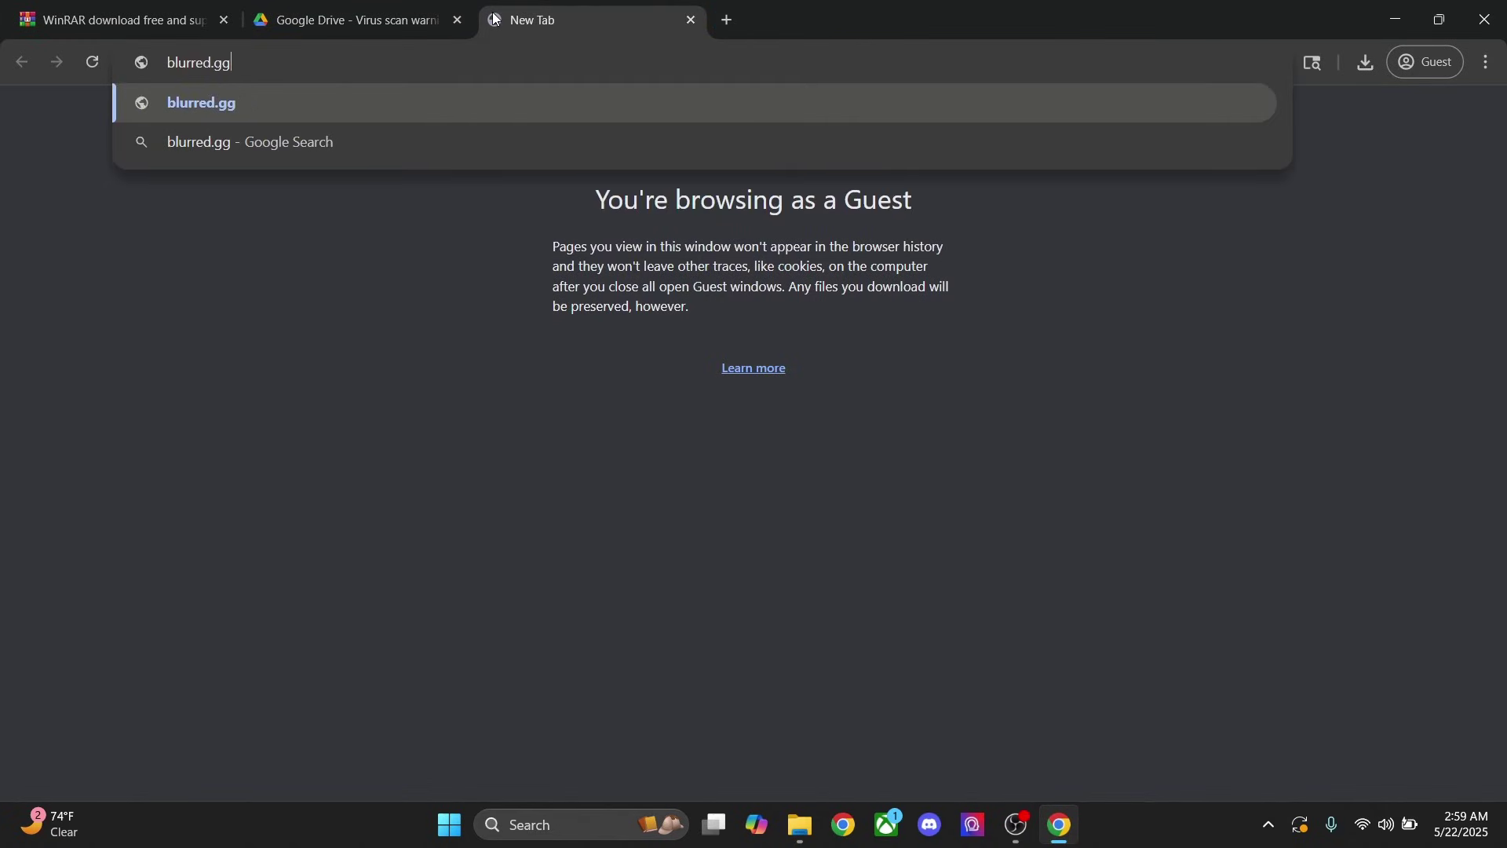
pyautogui.write('/guides')
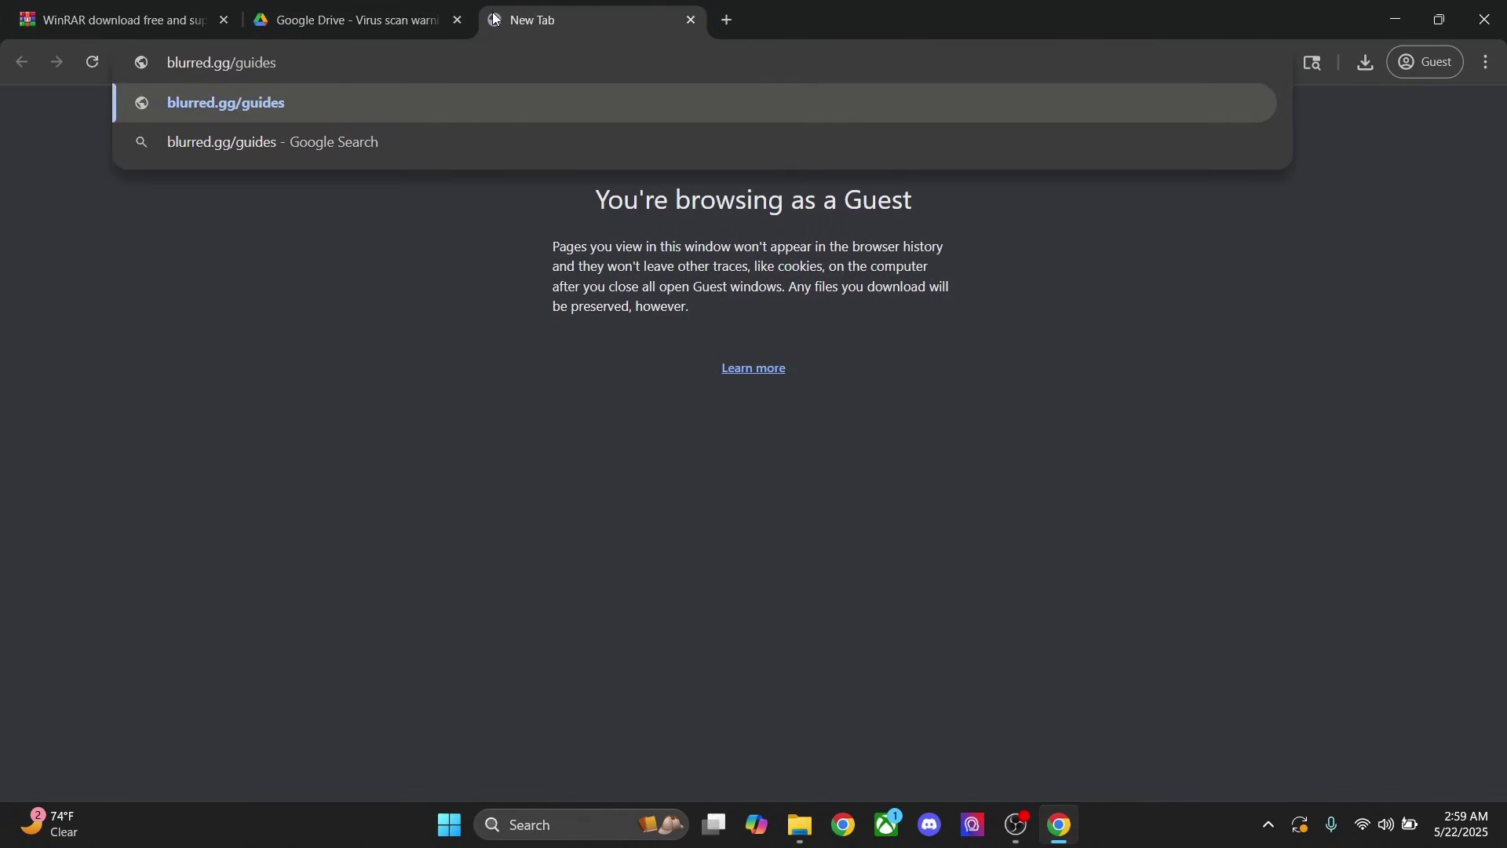
pyautogui.write('/setup')
pyautogui.press('Return')
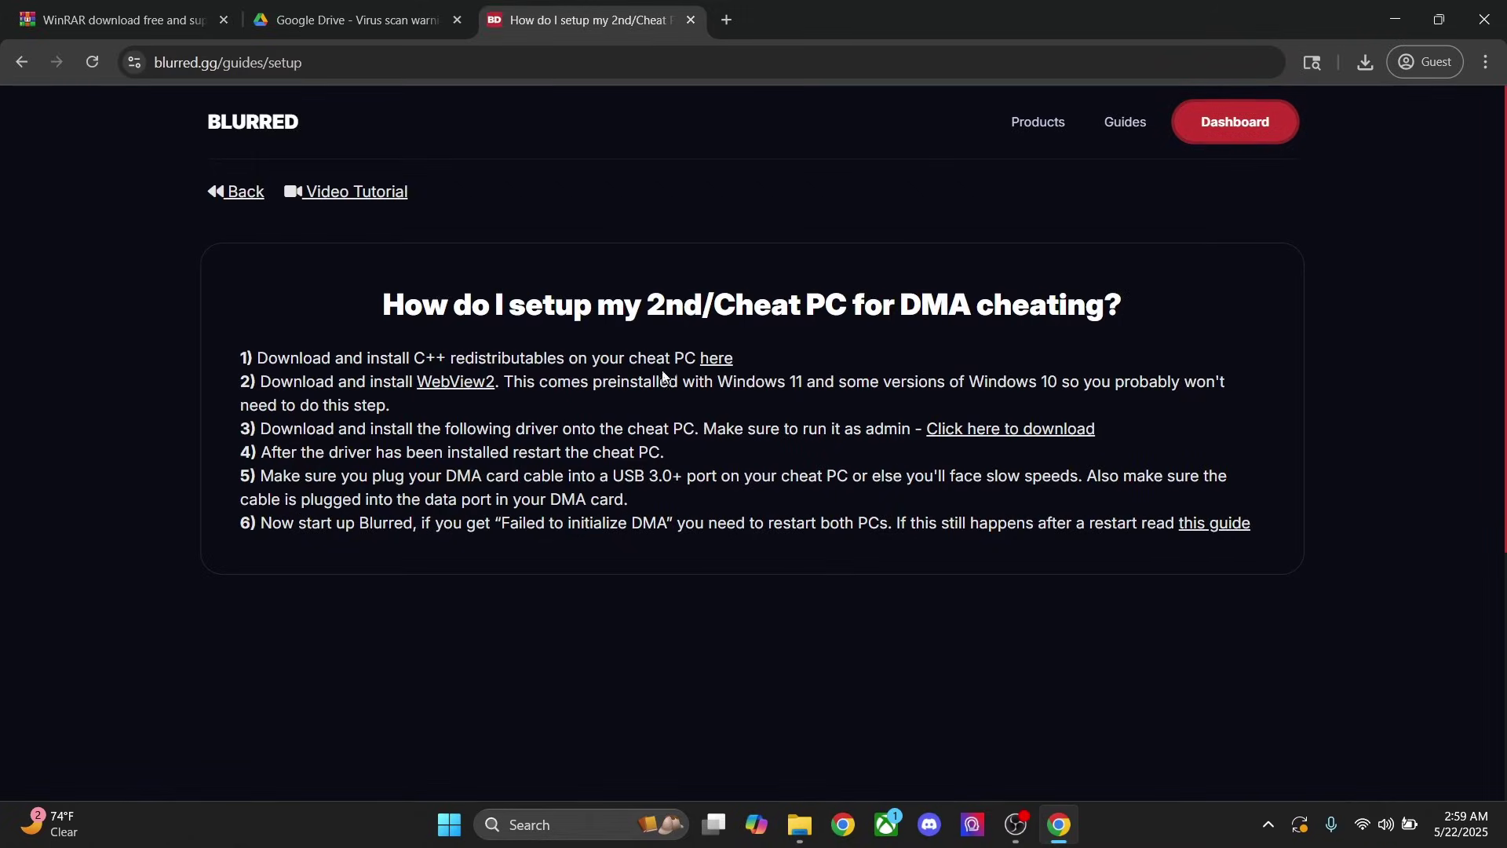
# - Download the C++ redistributable VC_redist.x64.exe from the guide, launch it, and cancel out of its Modify Setup window
pyautogui.click(714, 361)
pyautogui.click(591, 428)
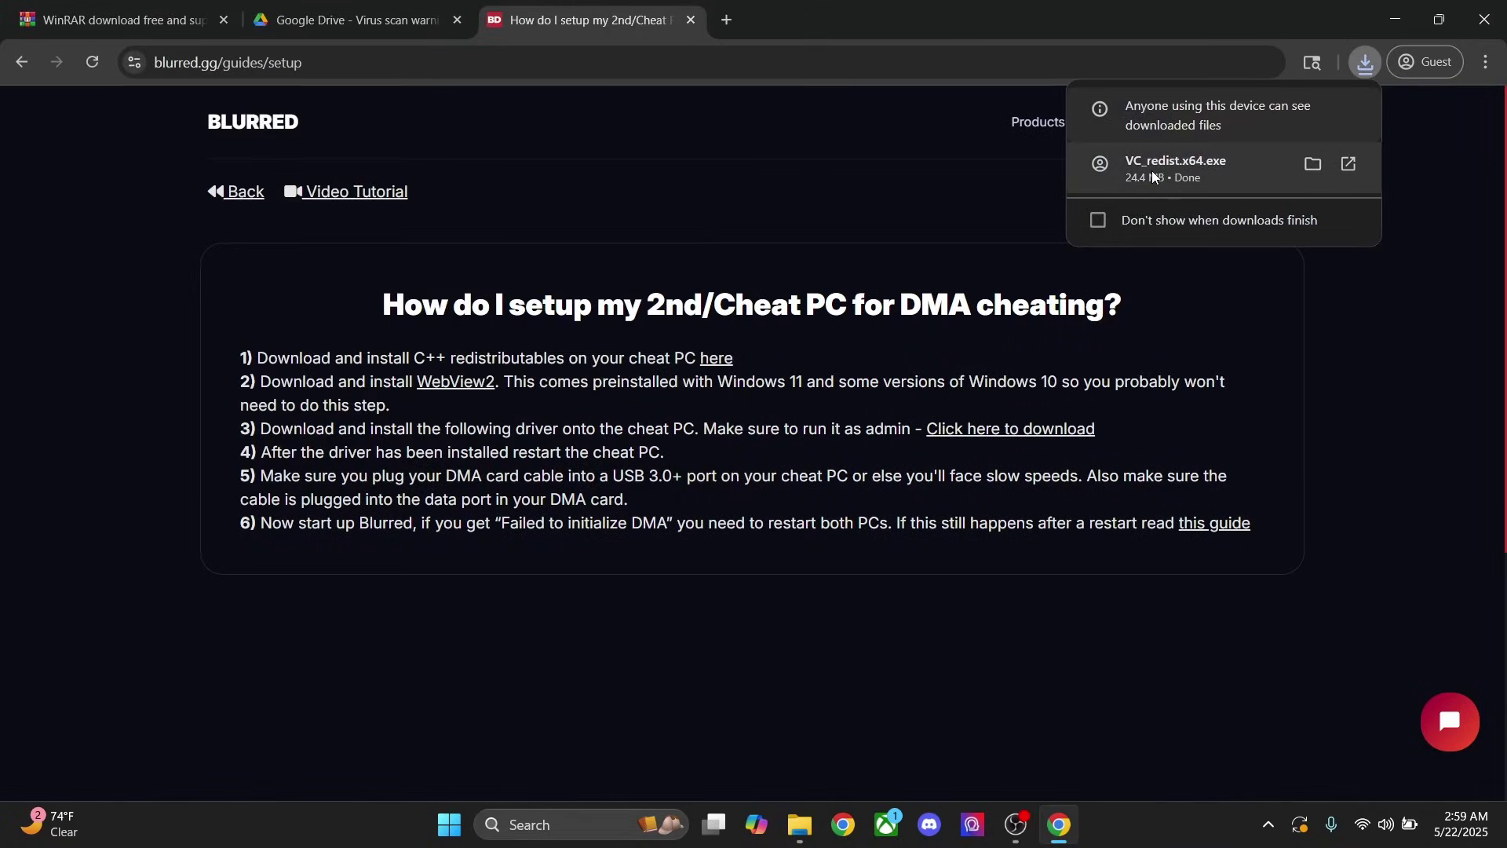
pyautogui.click(1152, 171)
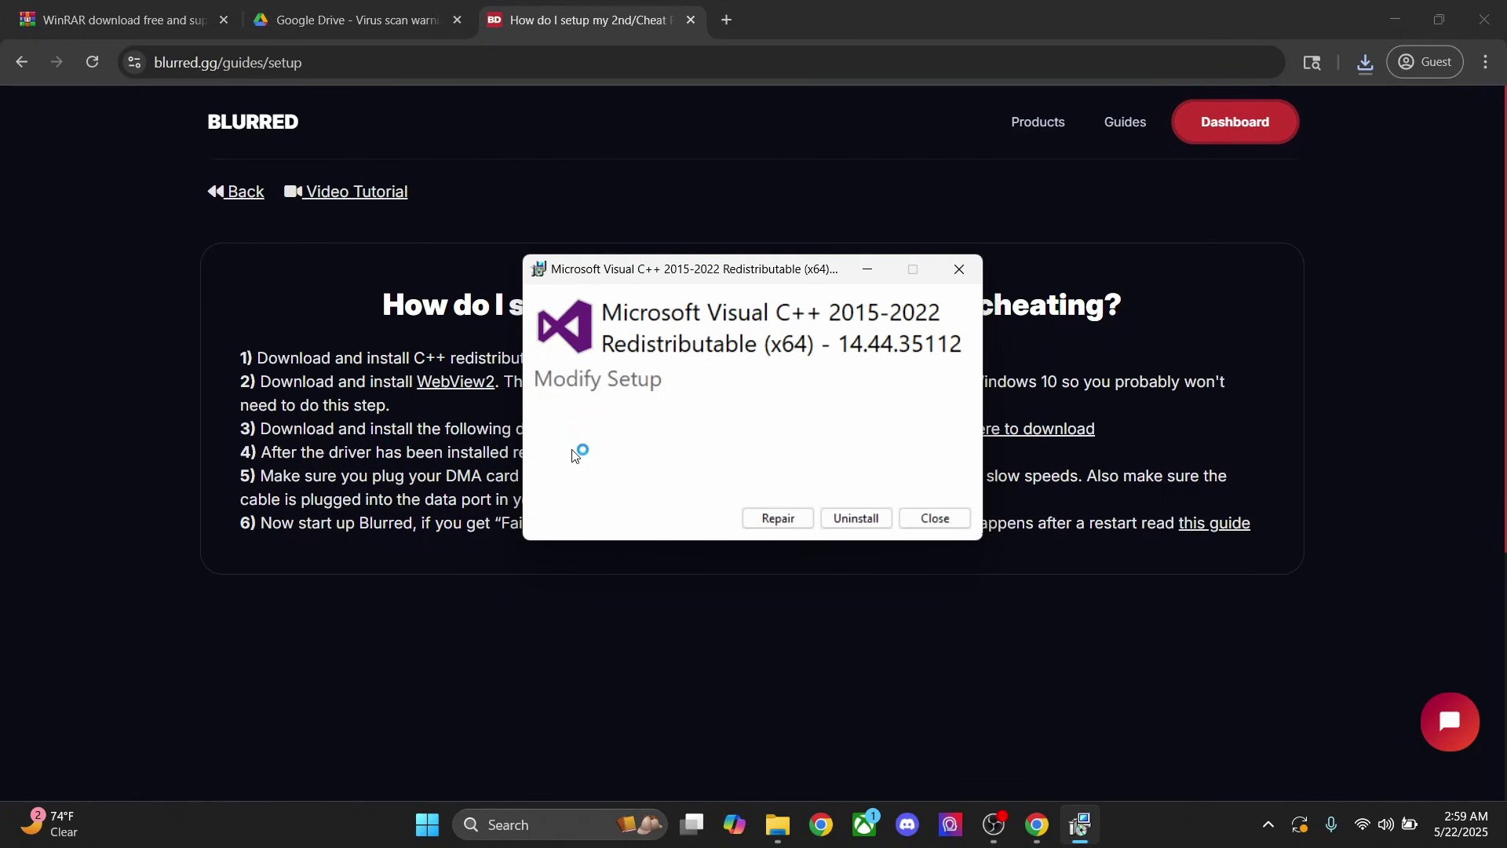
pyautogui.click(961, 272)
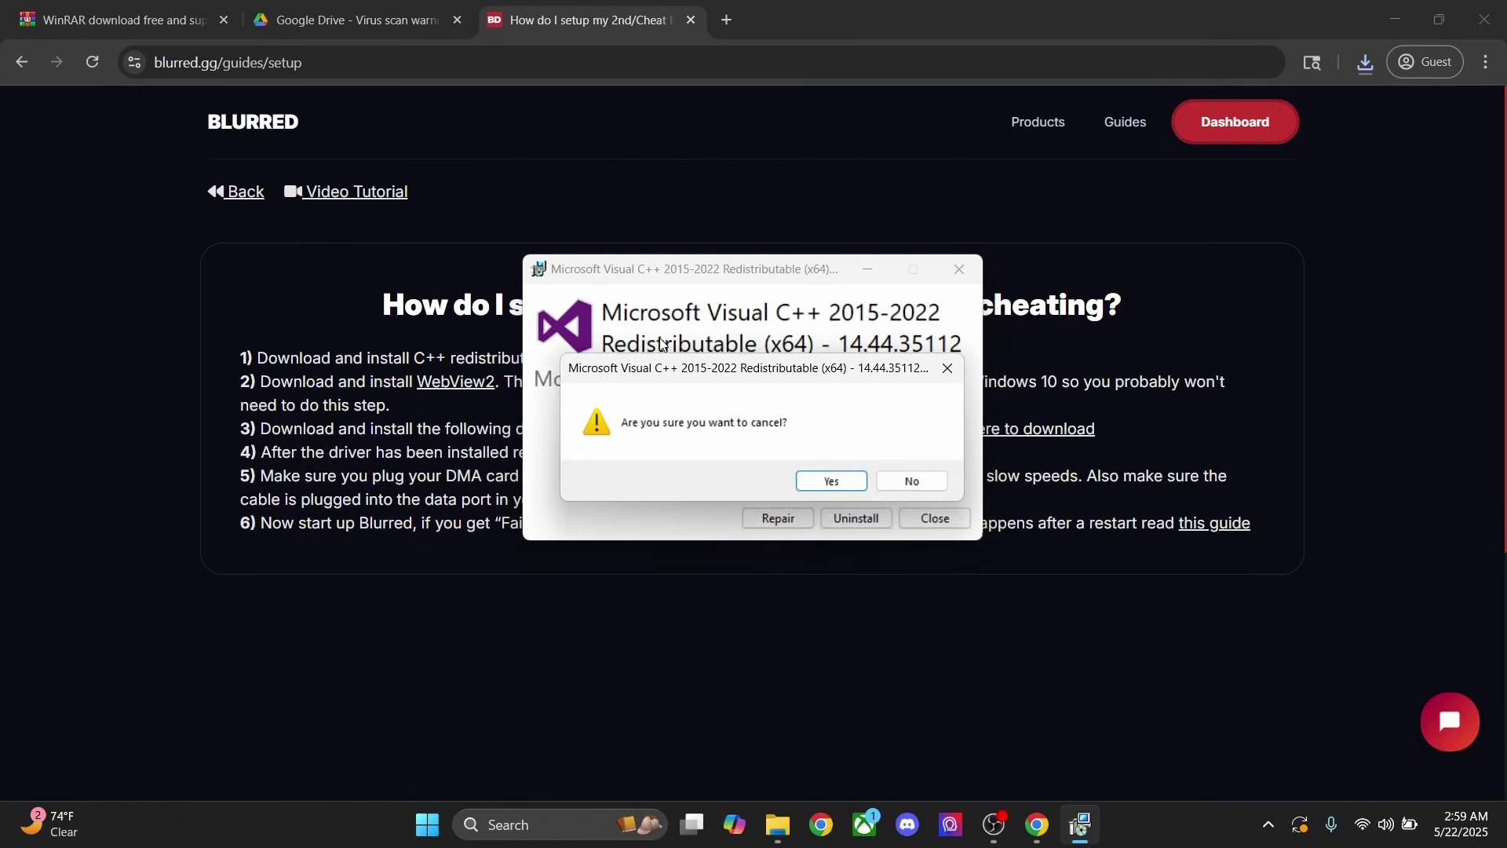
pyautogui.click(829, 481)
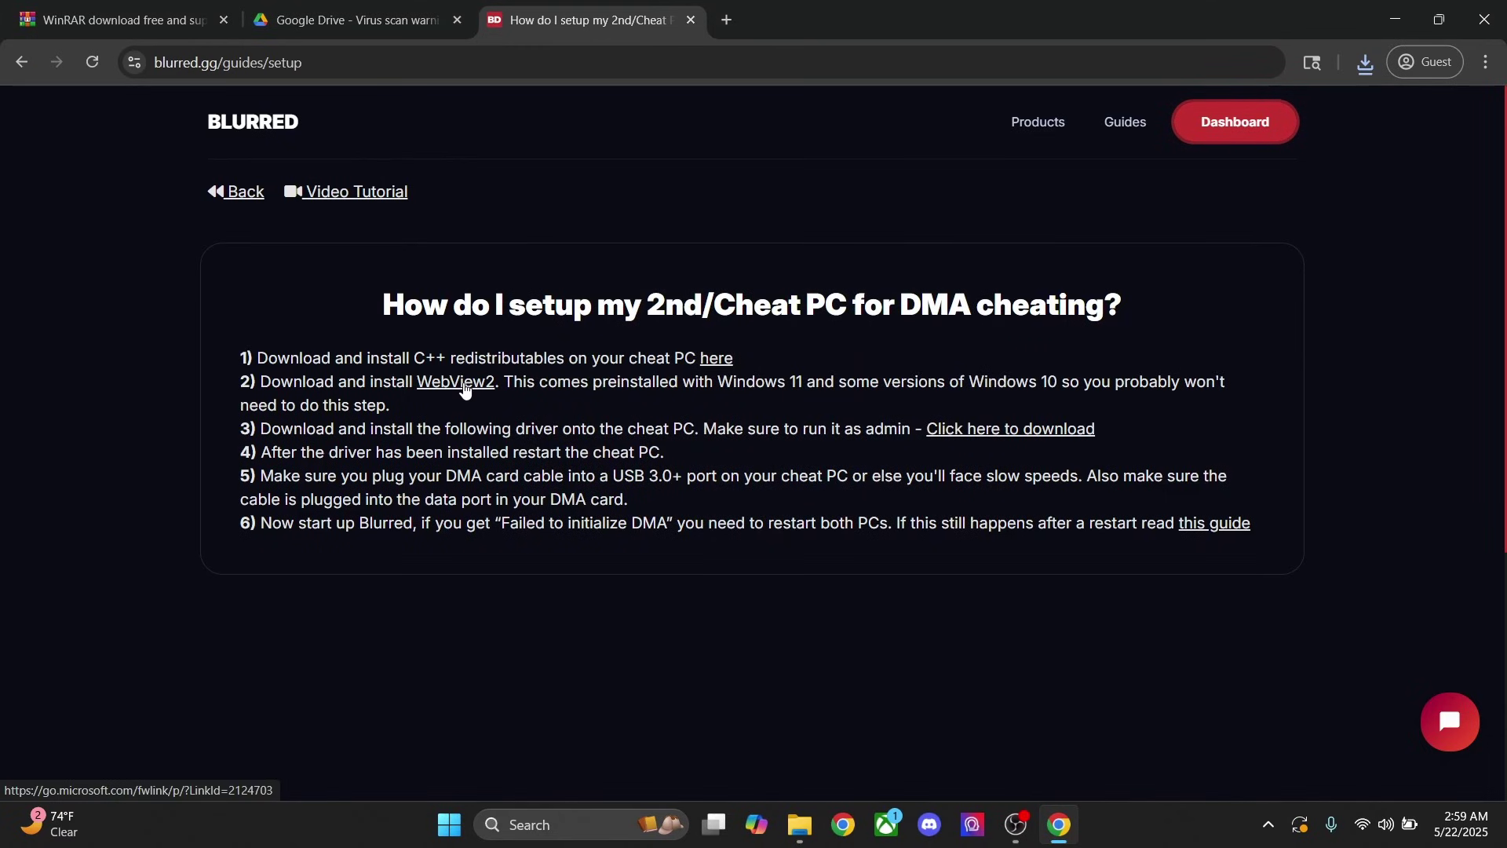
# - Download the WebView2 installer MicrosoftEdgeWebview2Setup from the setup guide, run it, and close its window
pyautogui.click(585, 433)
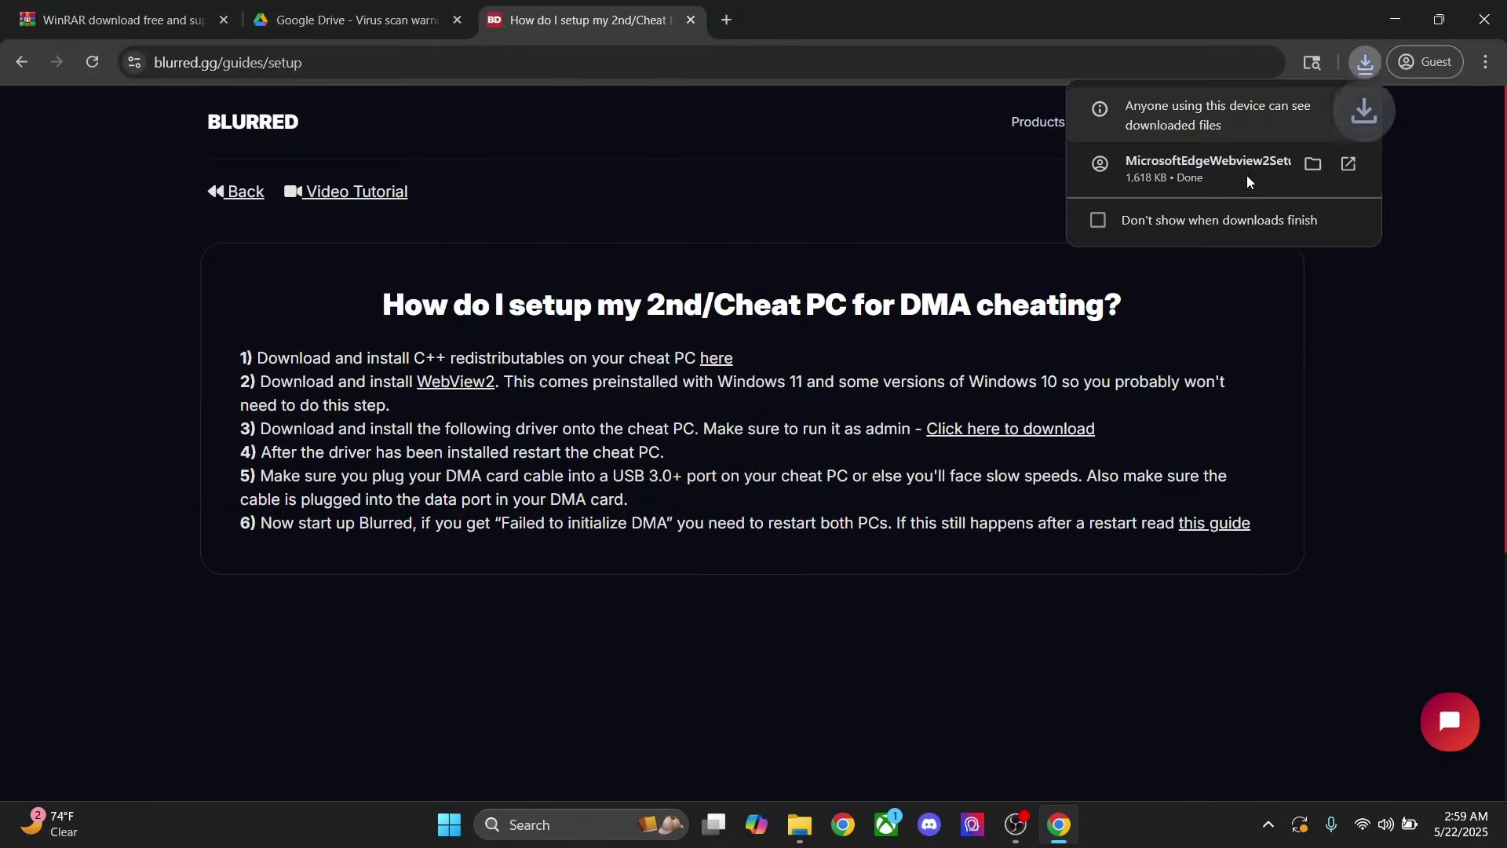
pyautogui.click(1174, 169)
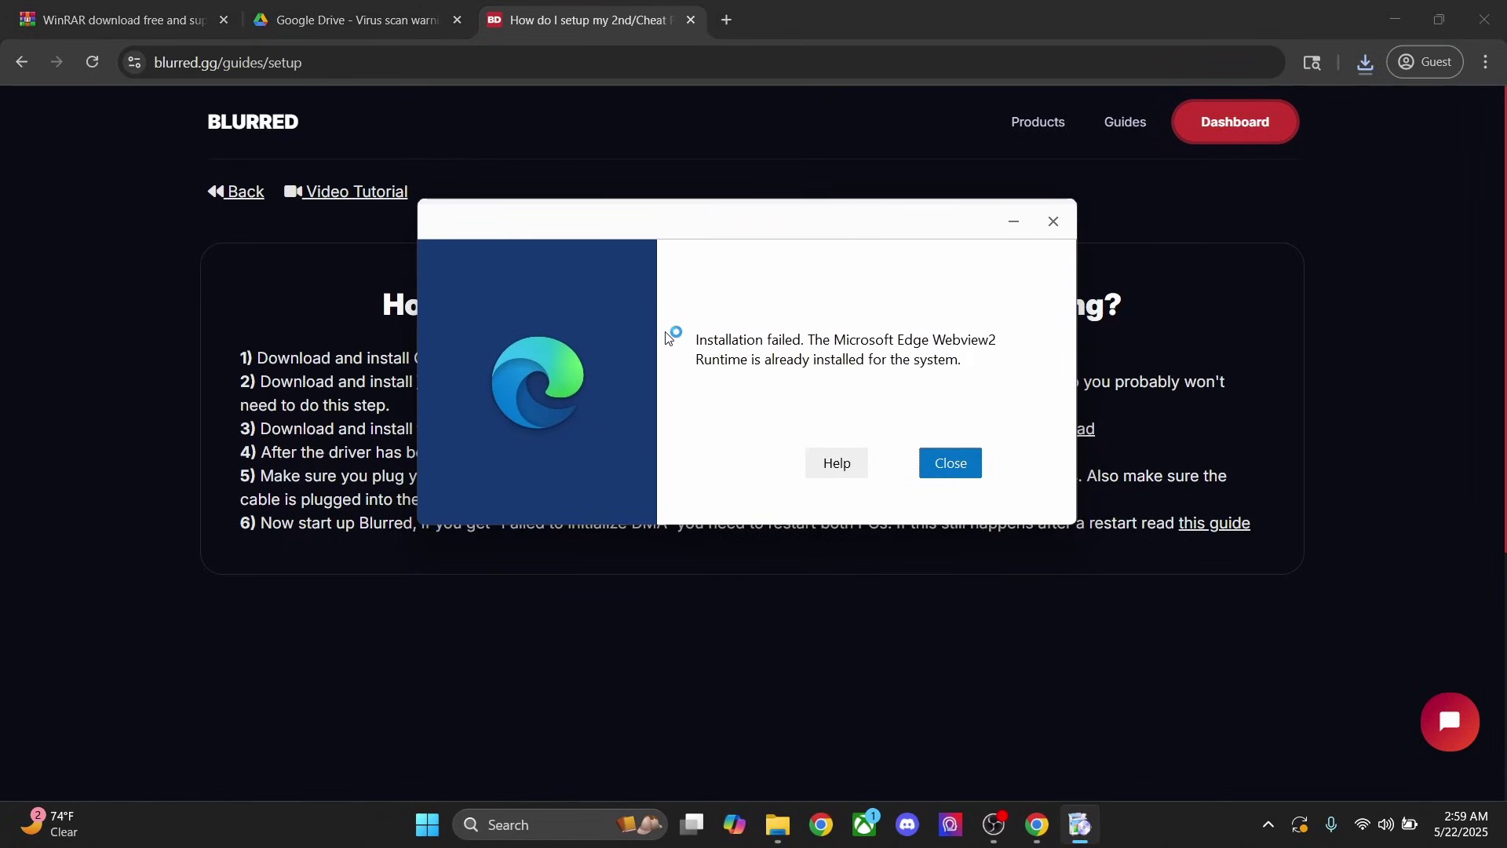
pyautogui.click(951, 464)
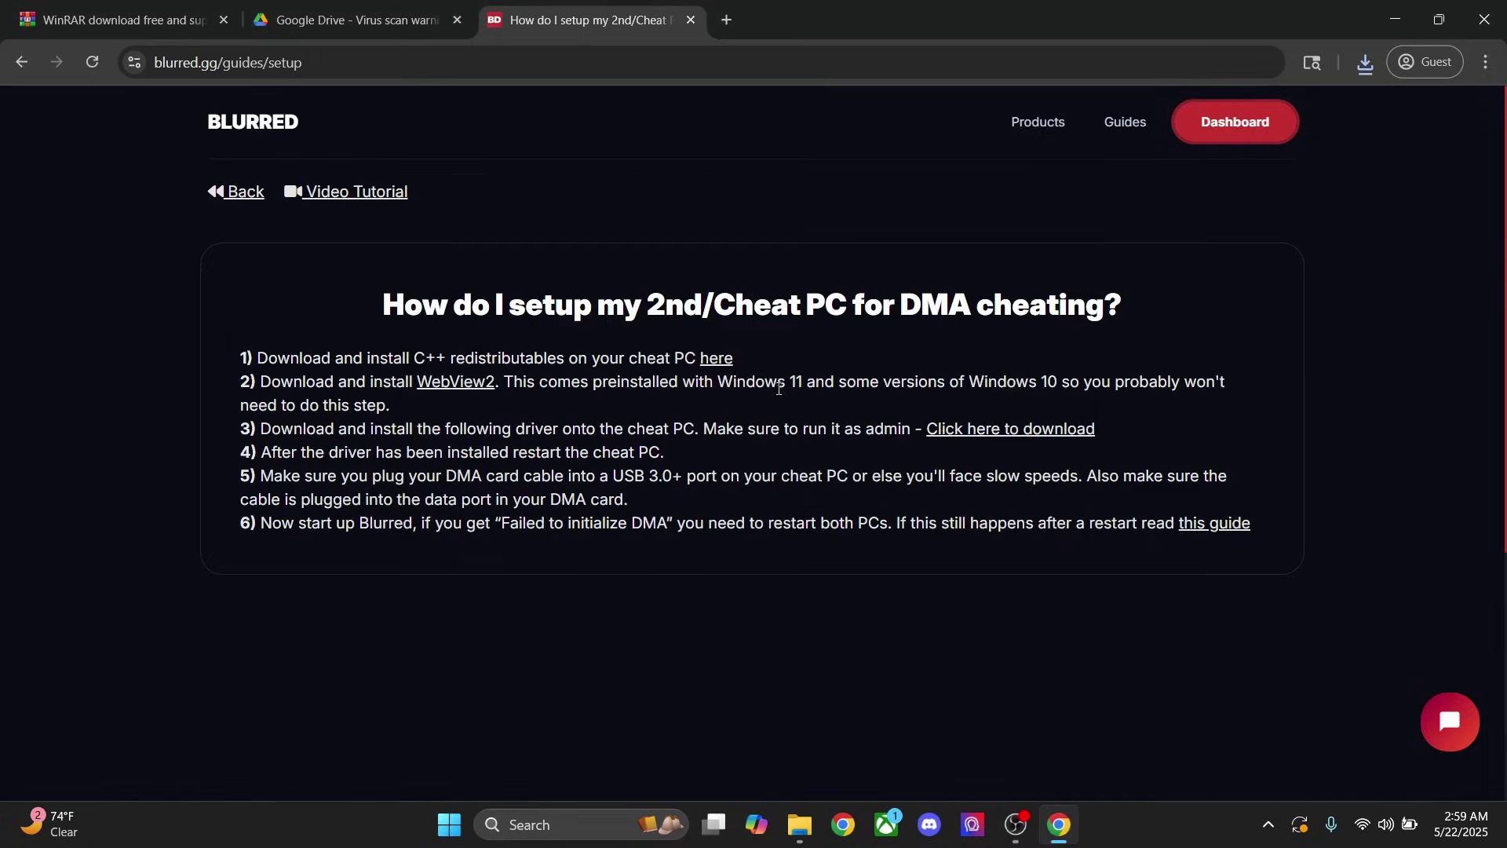
# - Open blurred.gg/loader in a new browser tab and download Blurred.exe from the MEGA page
pyautogui.click(726, 20)
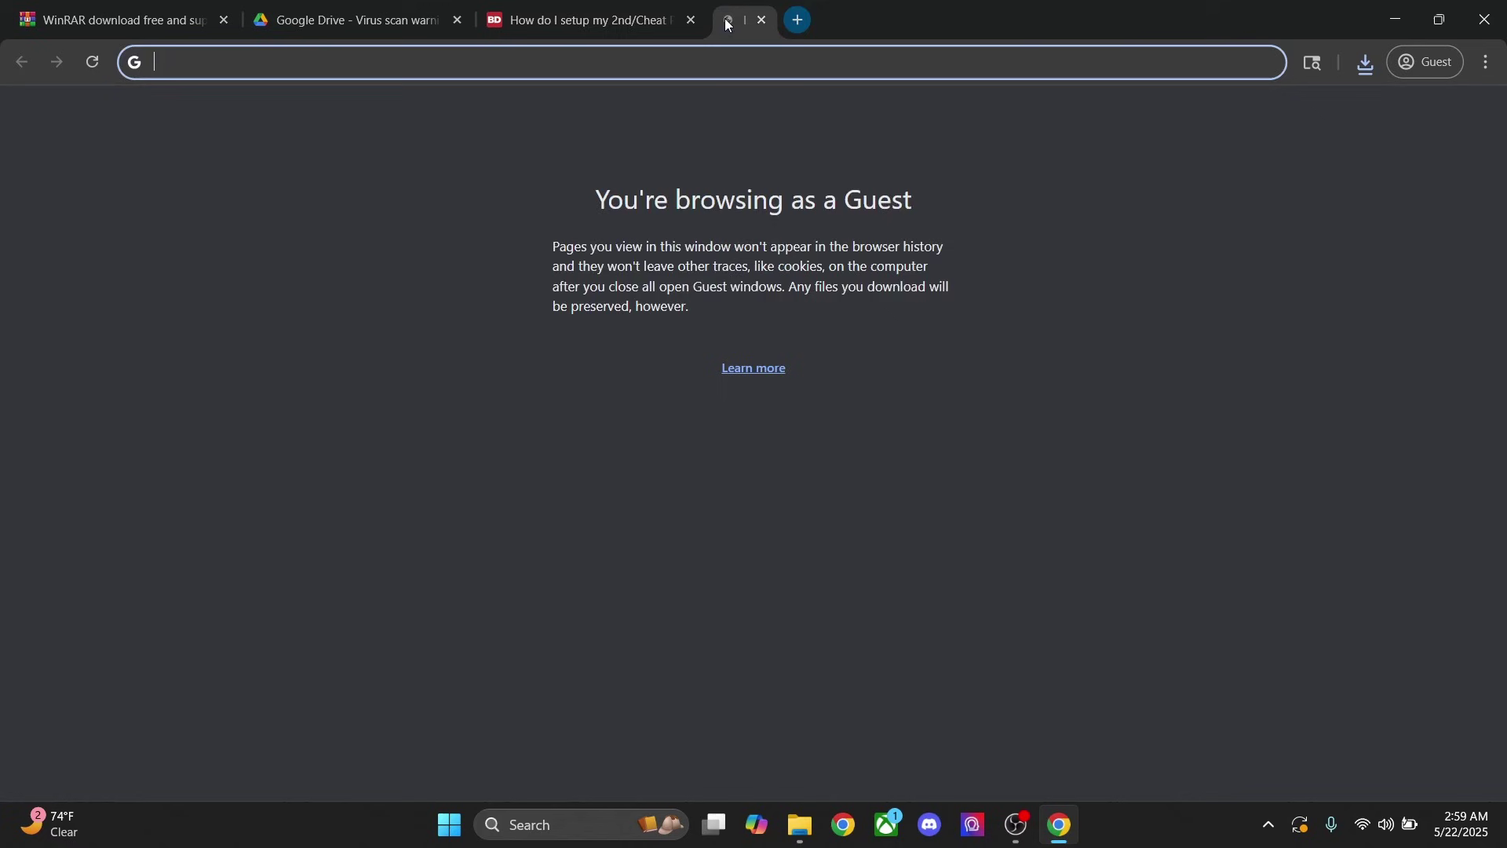
pyautogui.write('blurred.')
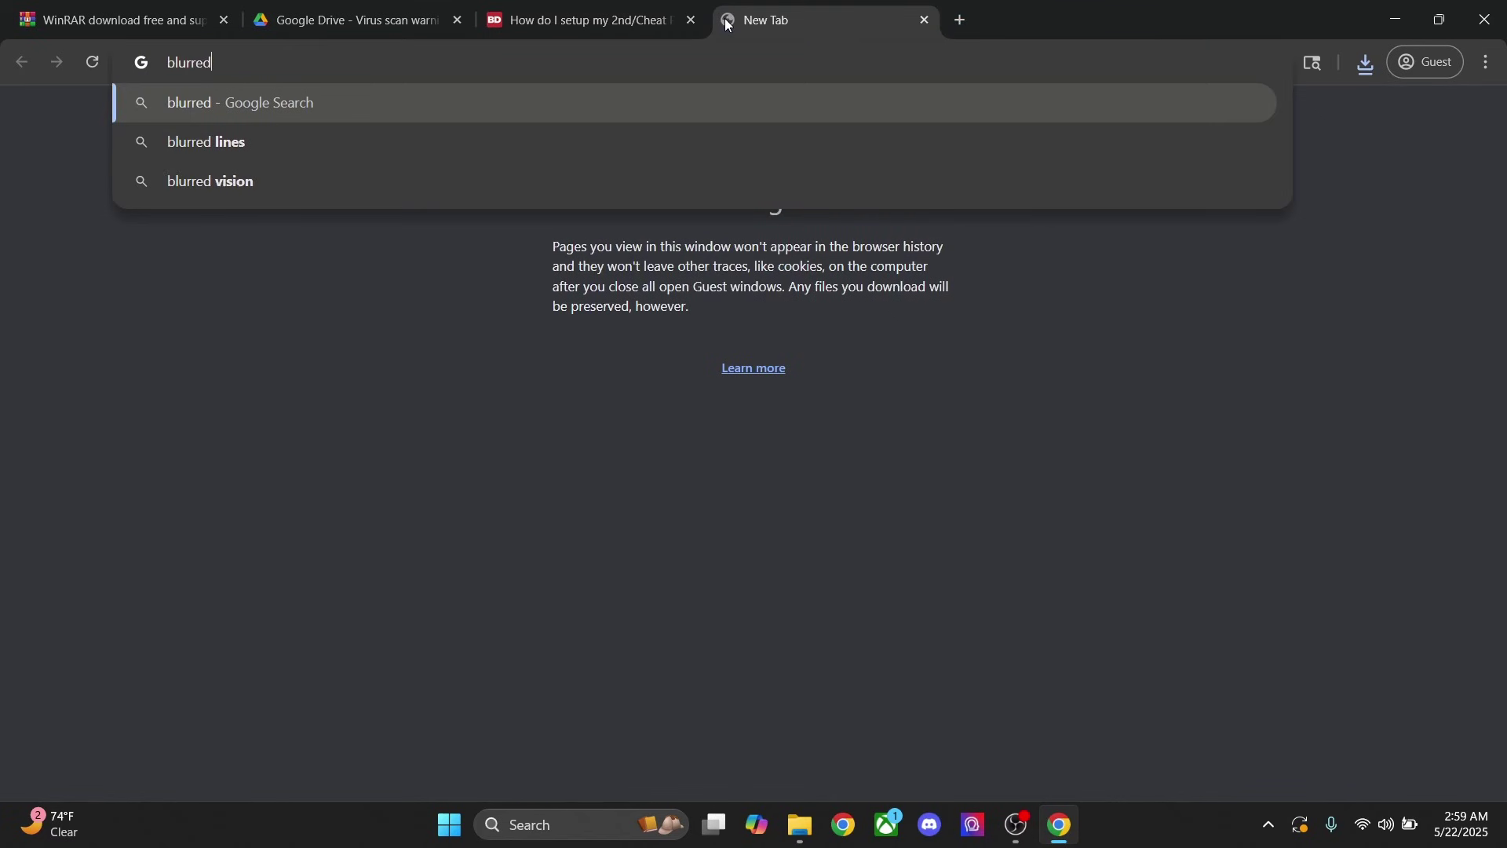
pyautogui.write('gg/loader')
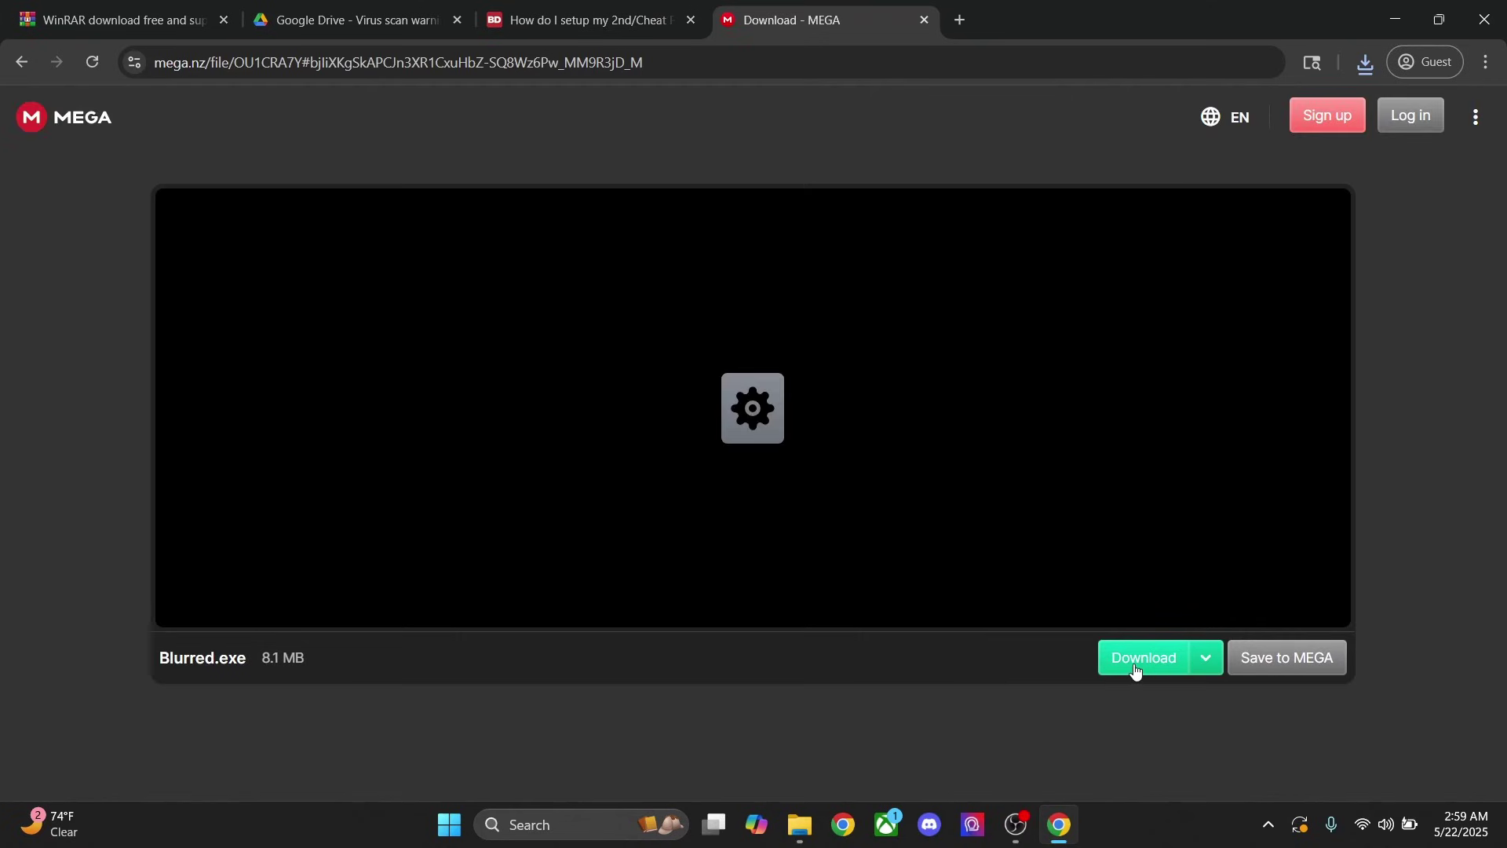
pyautogui.click(1136, 672)
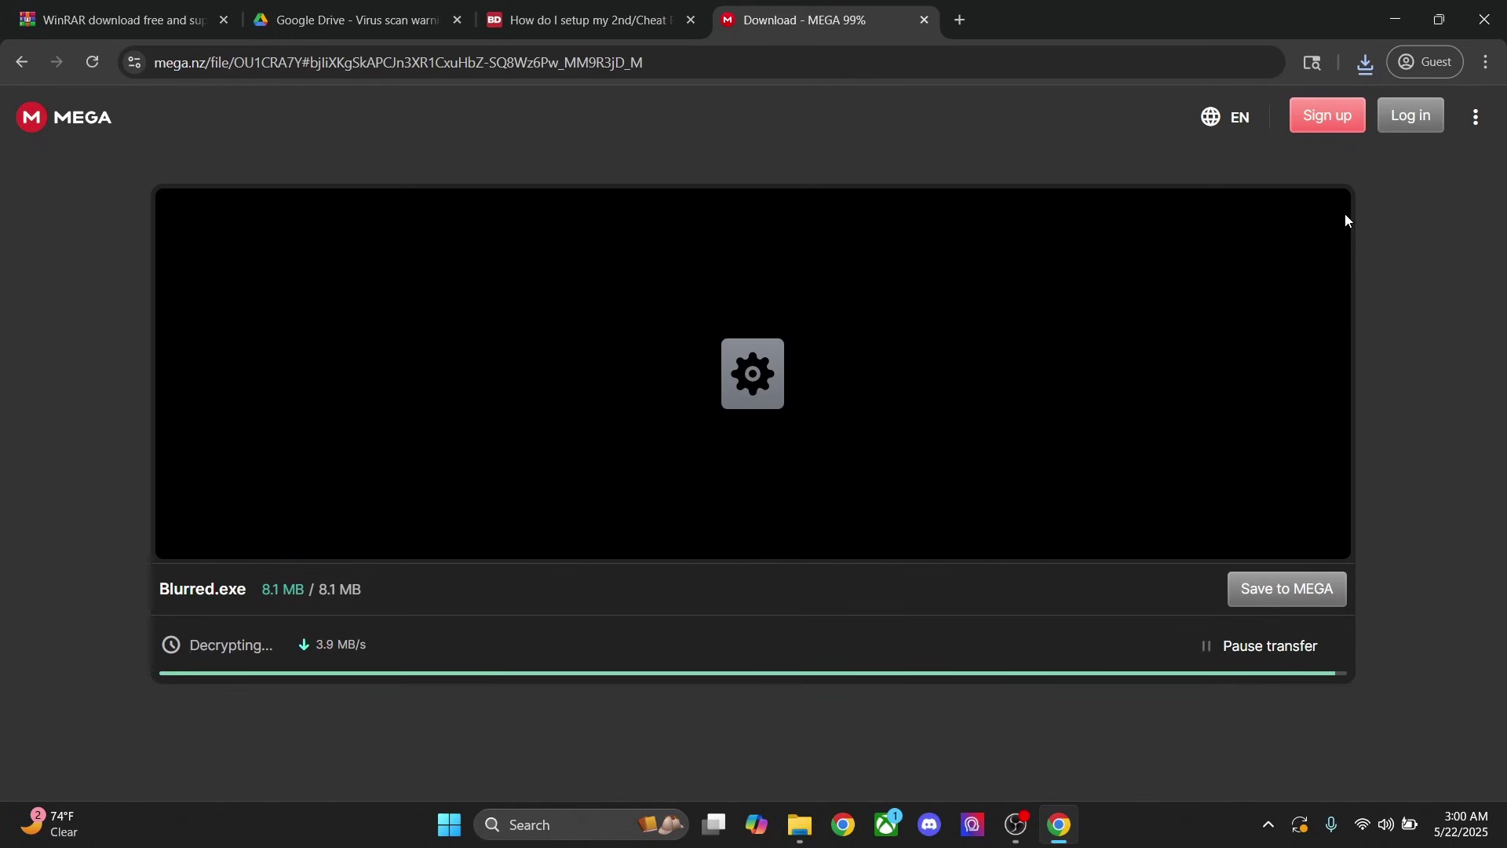
pyautogui.click(572, 444)
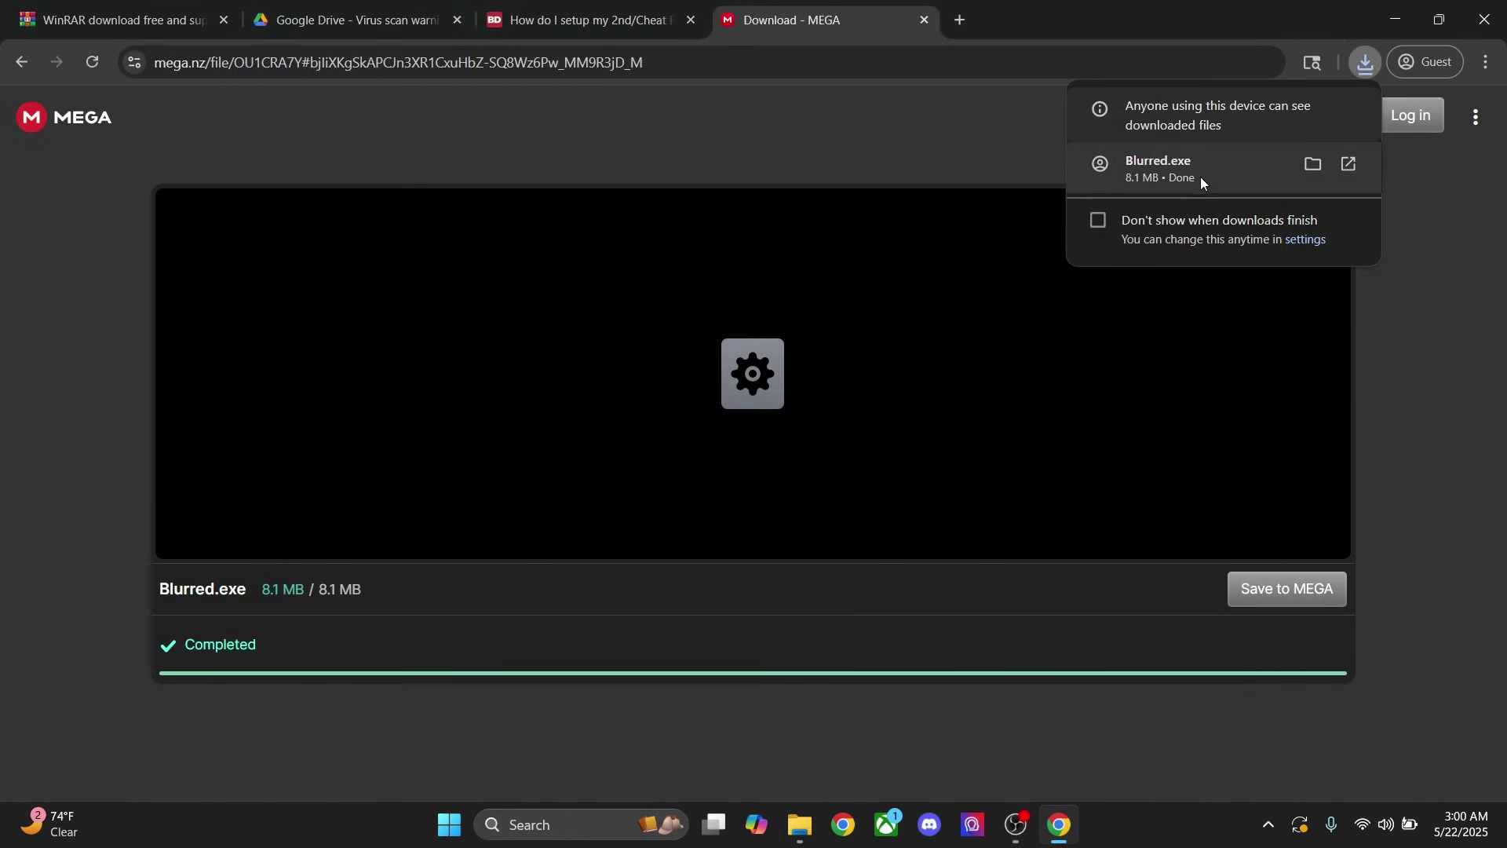
# - Show the downloaded Blurred.exe in its folder and create a new folder named "blurred" on the desktop
pyautogui.click(1312, 165)
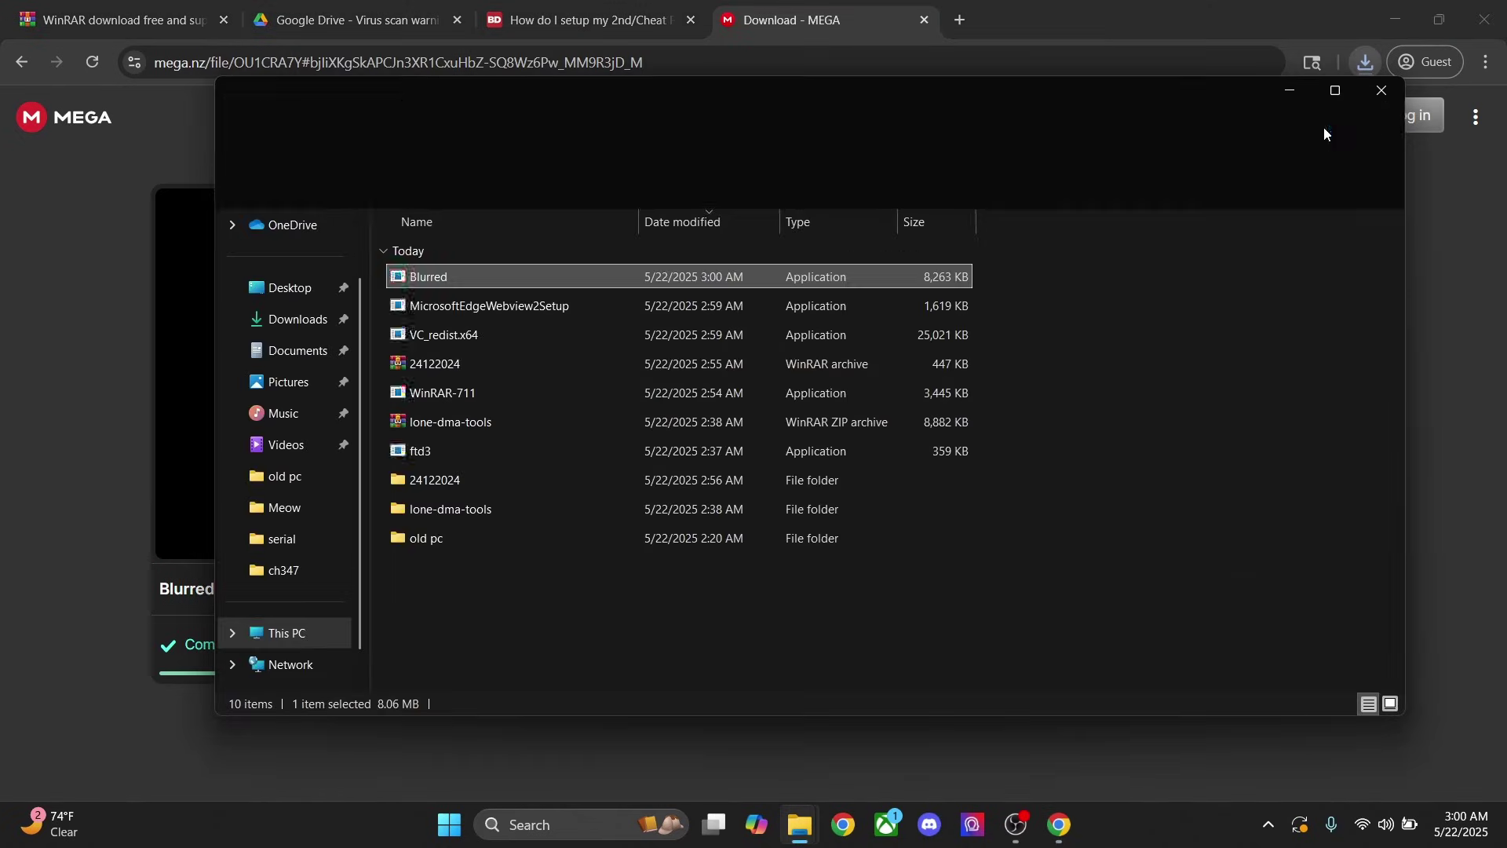
pyautogui.click(1395, 17)
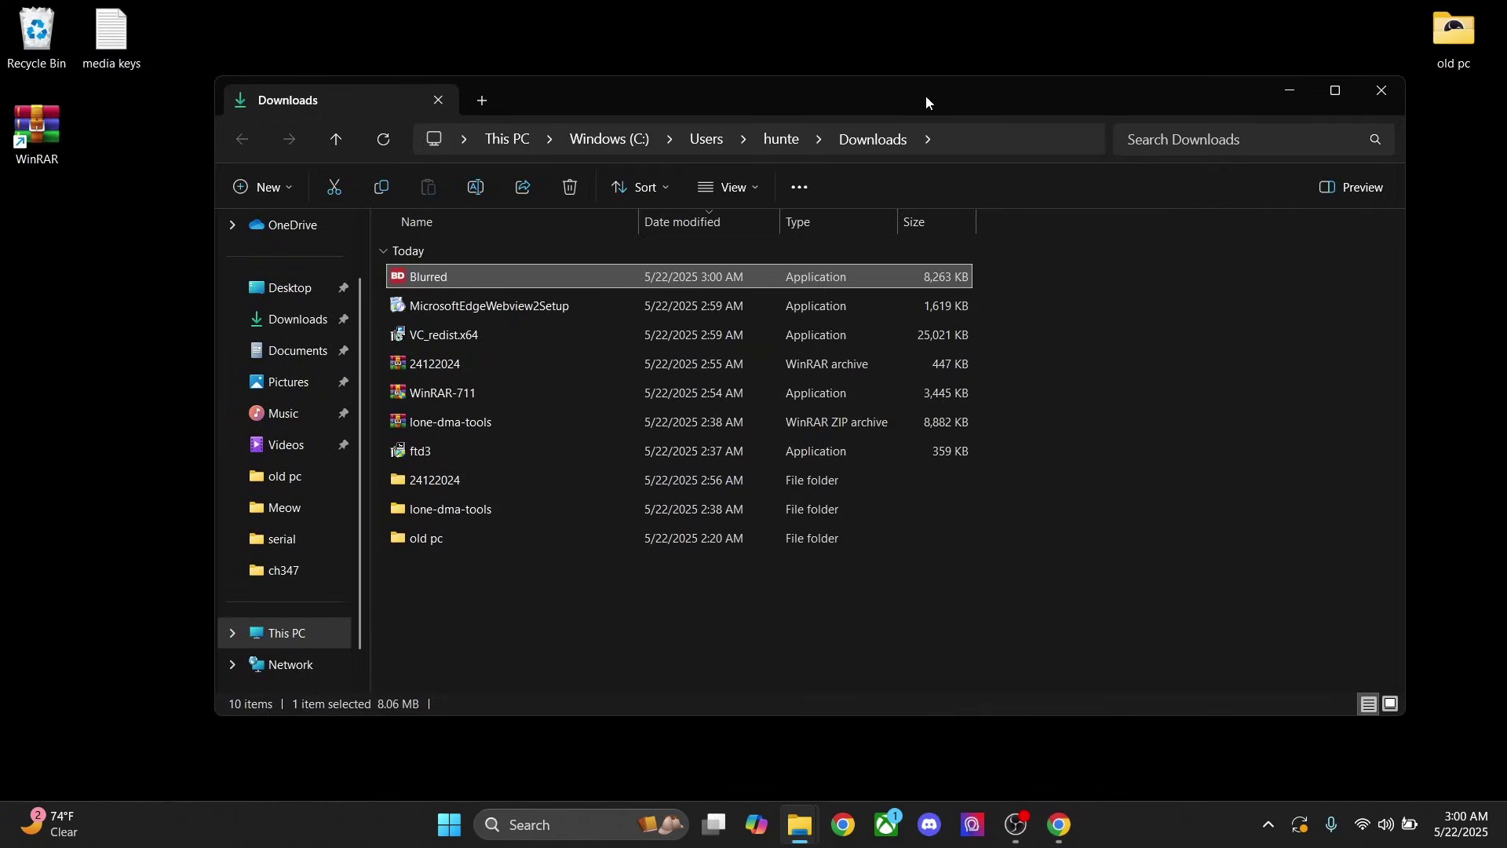
pyautogui.moveTo(925, 95); pyautogui.dragTo(907, 380)
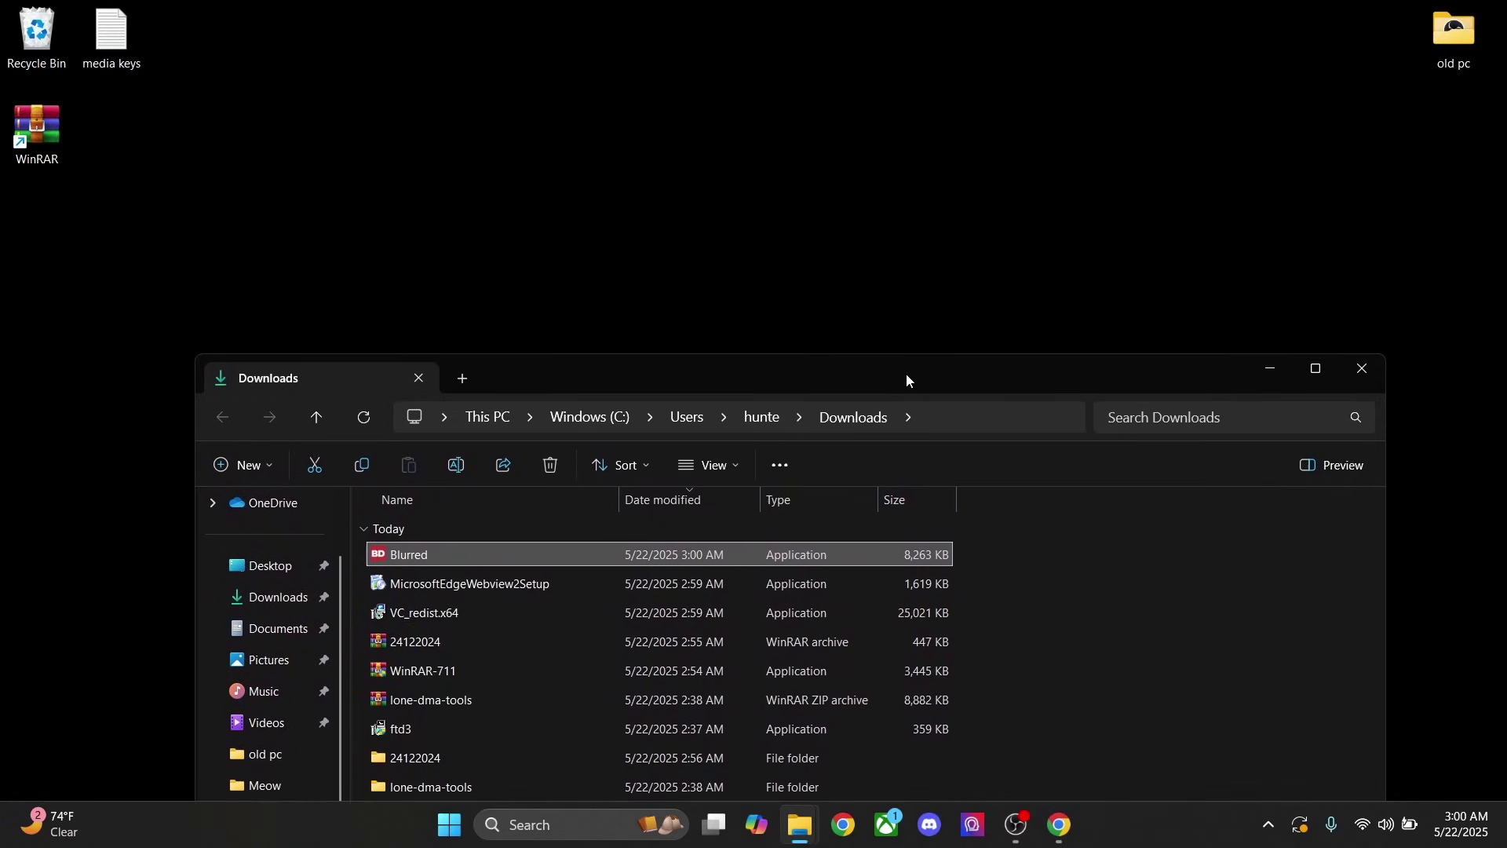
pyautogui.rightClick(675, 144)
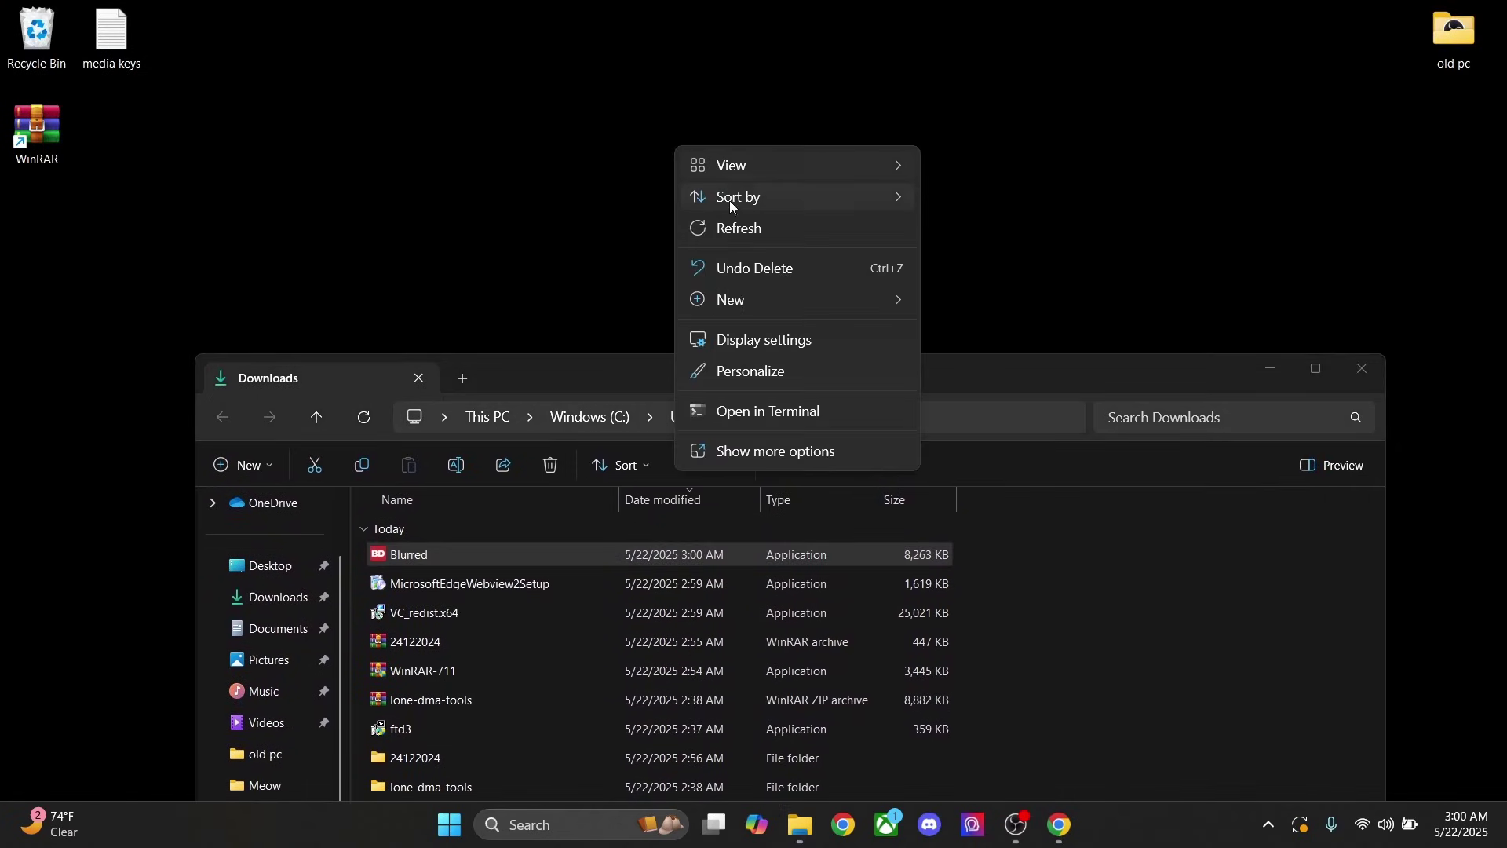
pyautogui.moveTo(913, 305)
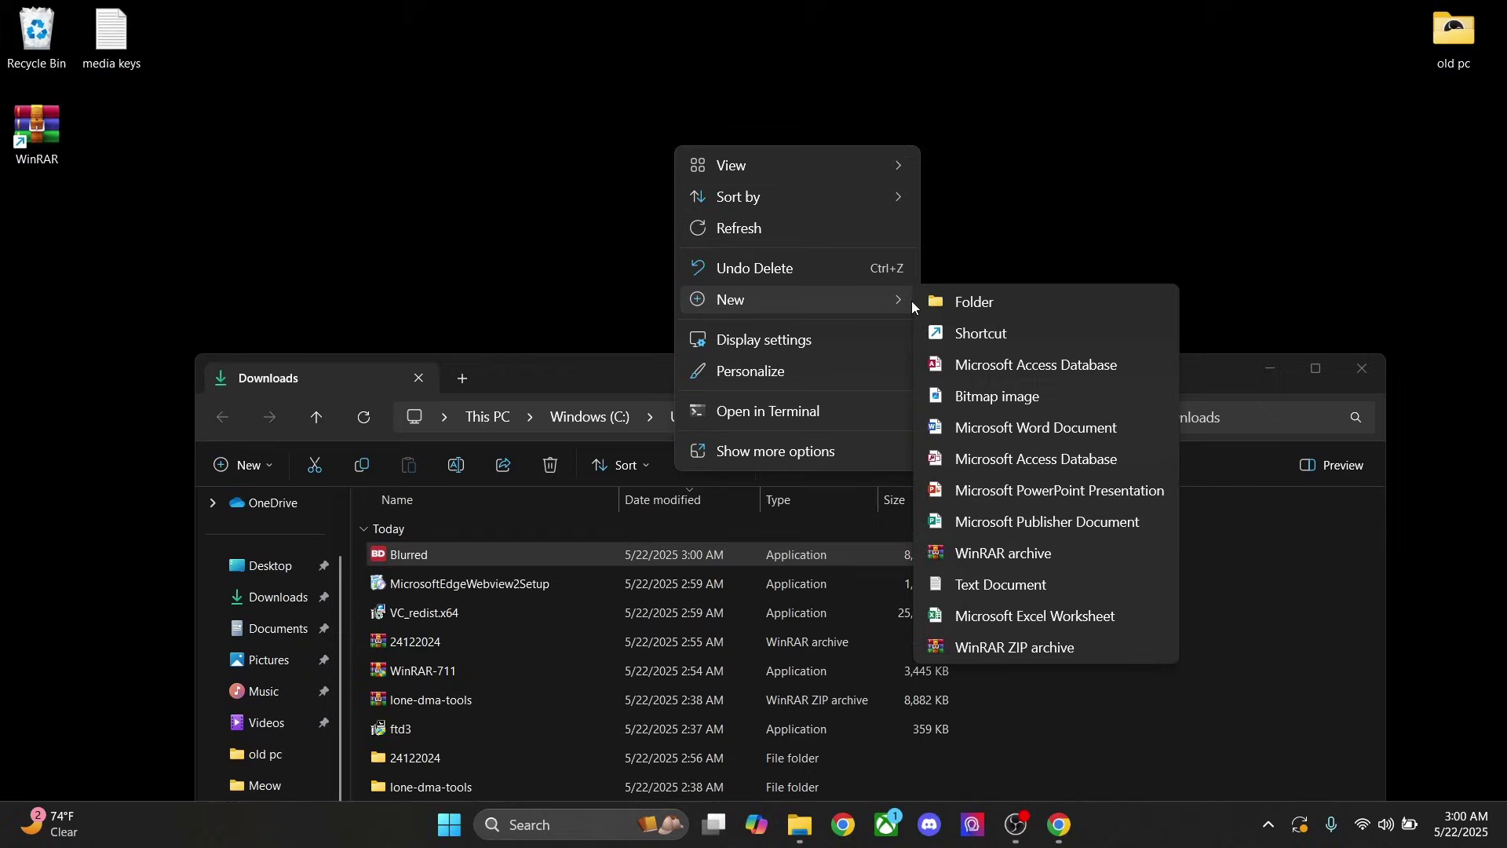
pyautogui.click(1022, 303)
pyautogui.write('blurred')
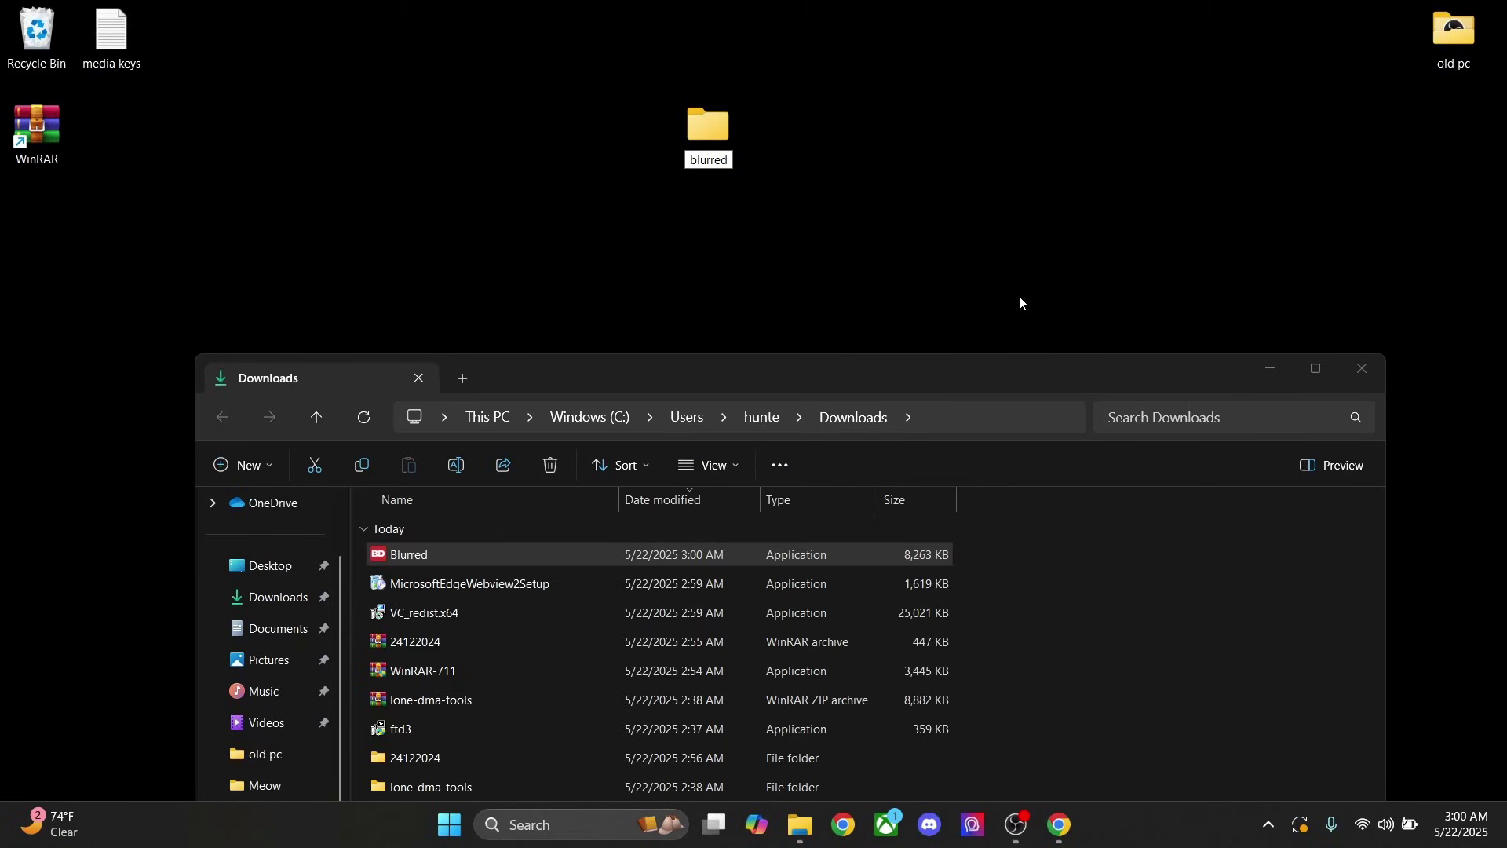
pyautogui.press('Return')
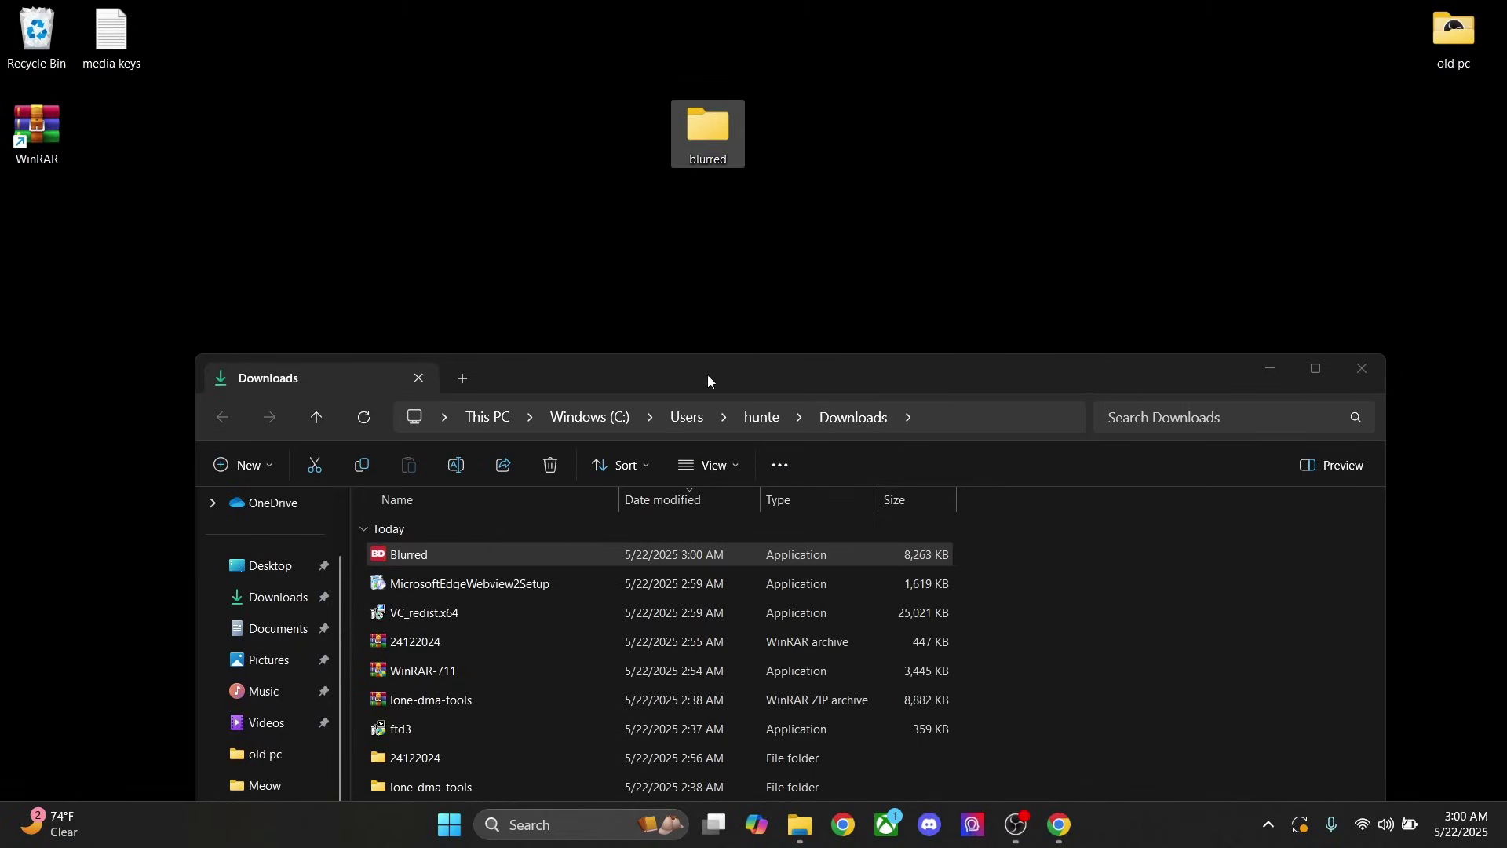
# - Move the Blurred application from Downloads into the desktop's blurred folder and minimise the Downloads window
pyautogui.moveTo(690, 375); pyautogui.dragTo(710, 295)
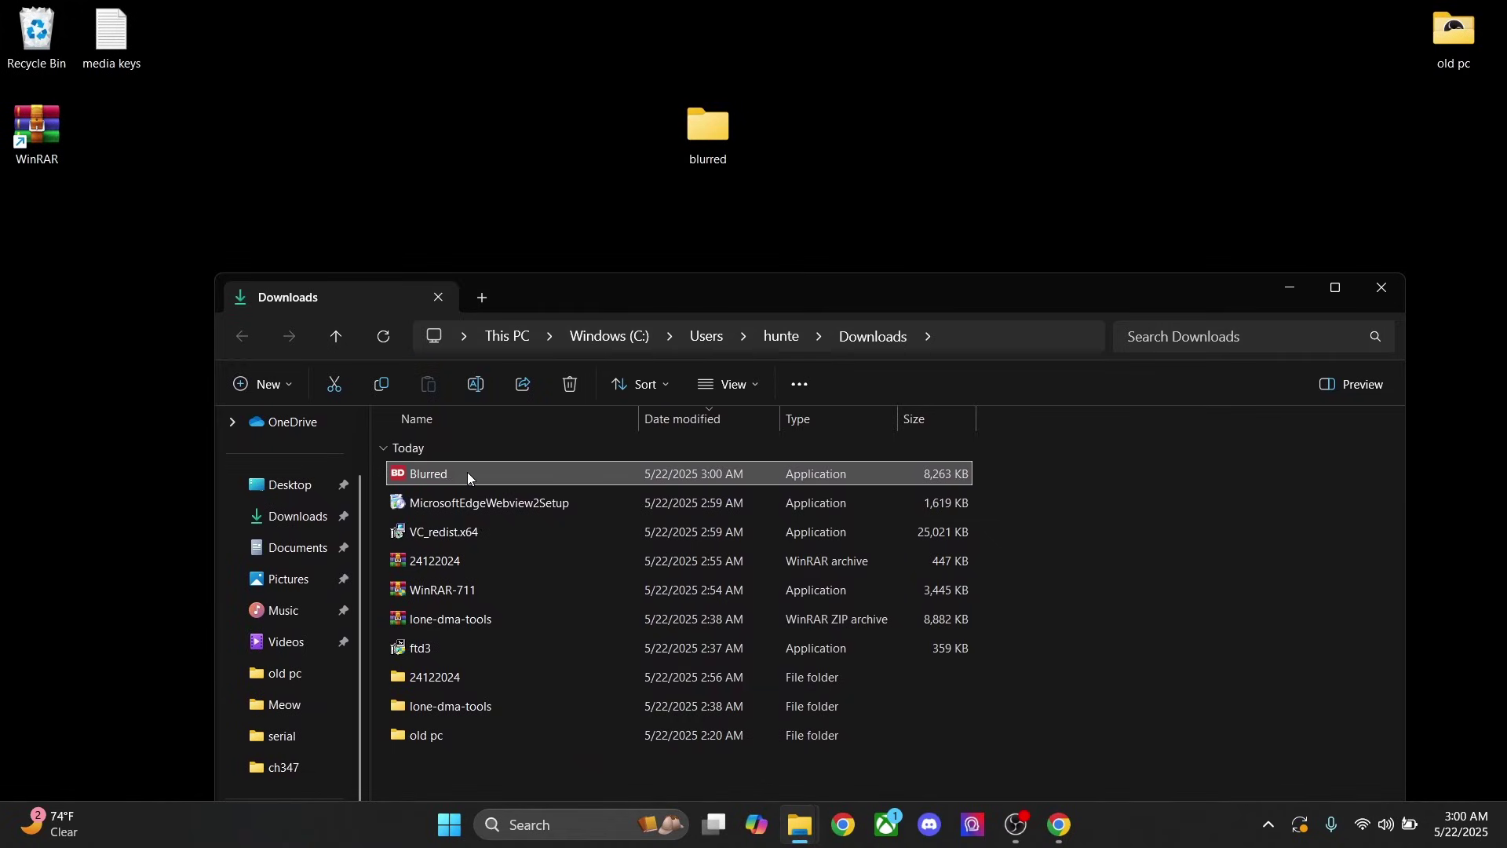
pyautogui.moveTo(460, 472); pyautogui.dragTo(700, 144)
pyautogui.click(1285, 288)
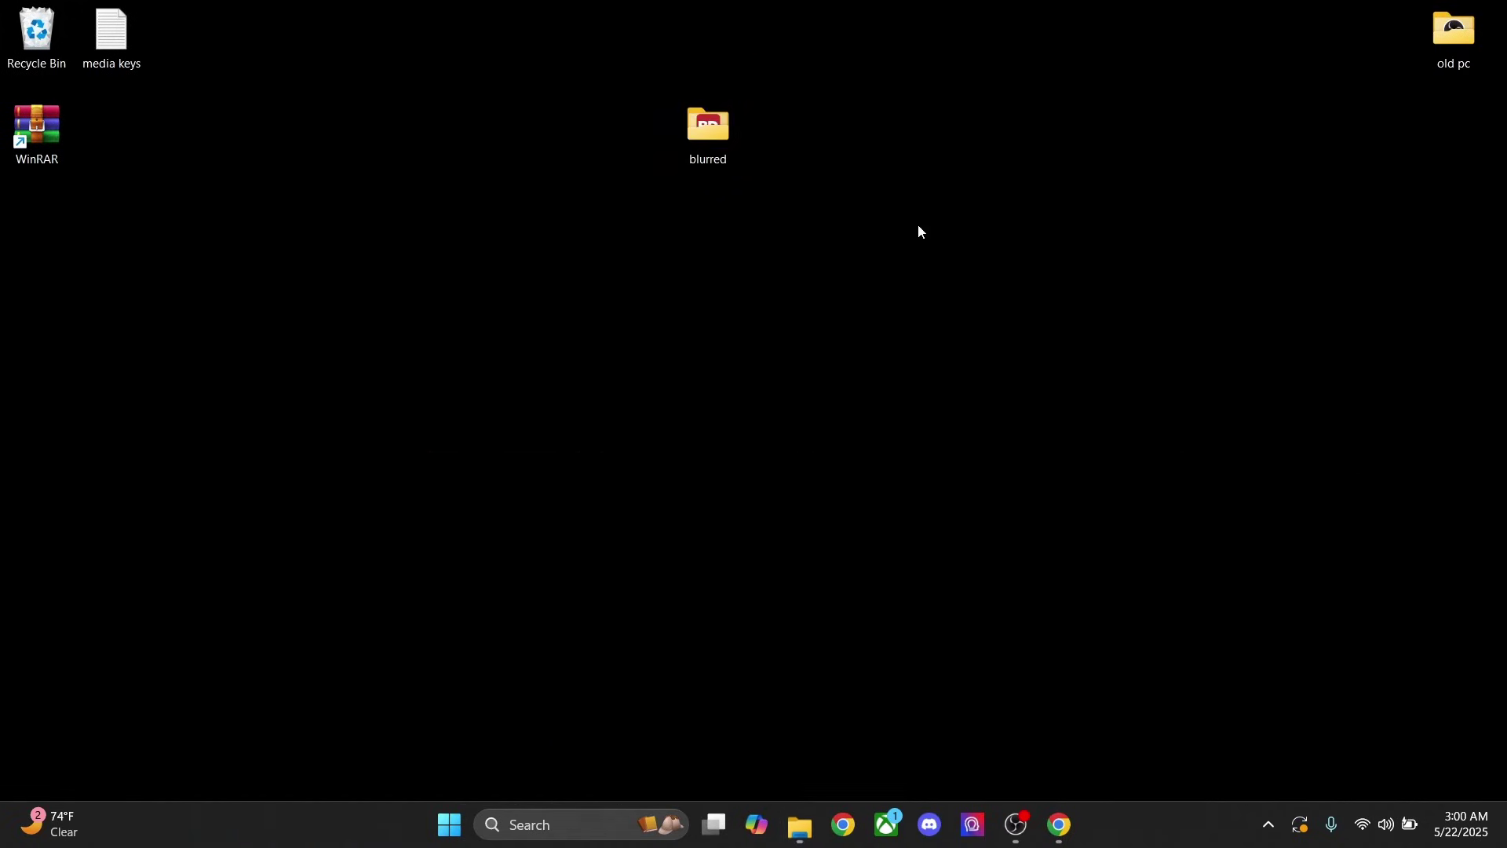
# - Launch Blurred from the blurred folder, move its window to the middle of the desktop, and open the registration form
pyautogui.doubleClick(712, 138)
pyautogui.doubleClick(473, 176)
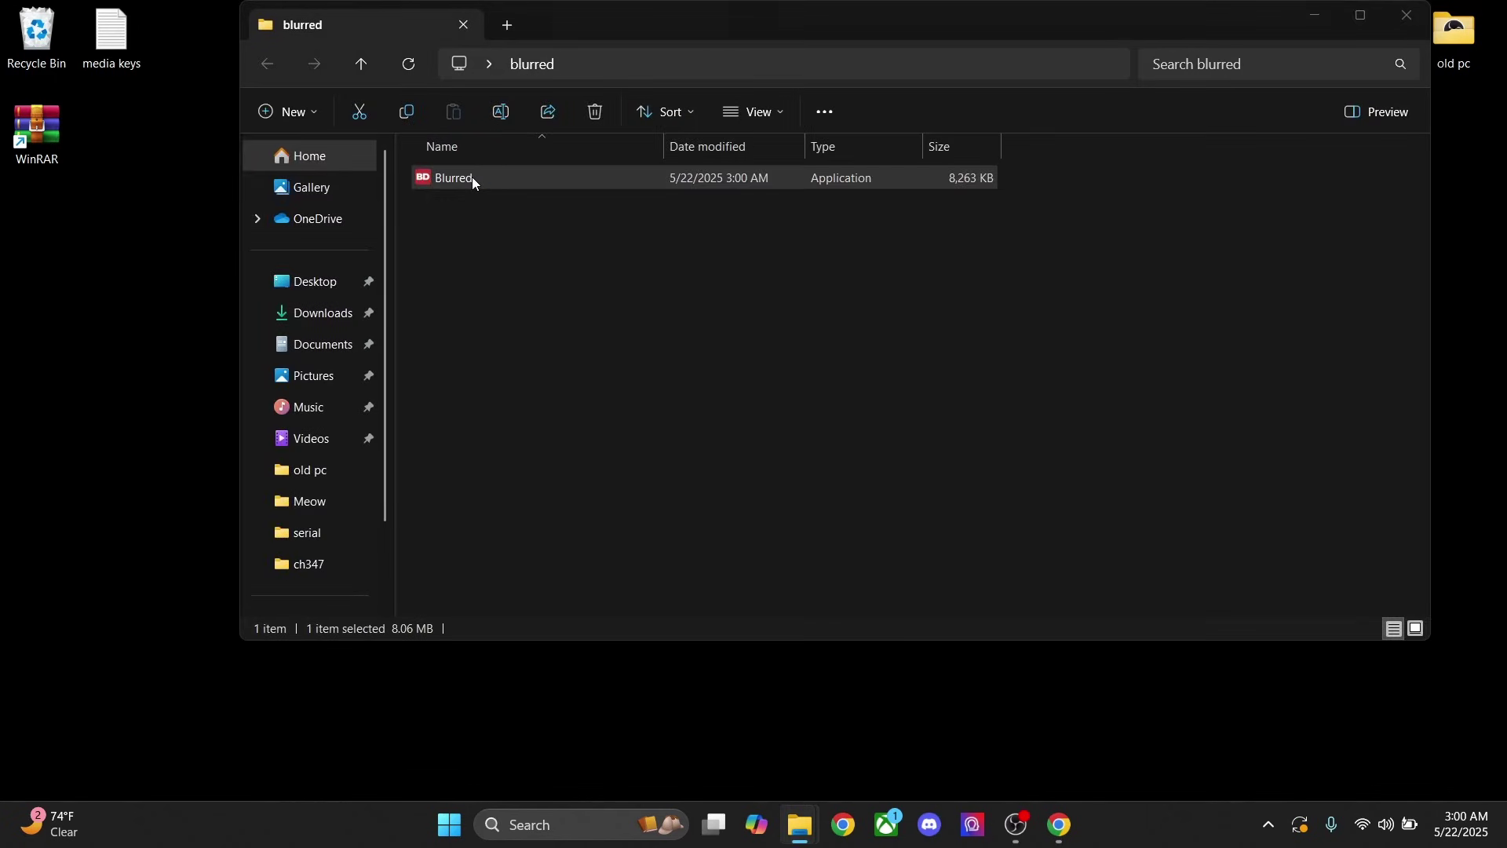
pyautogui.click(542, 269)
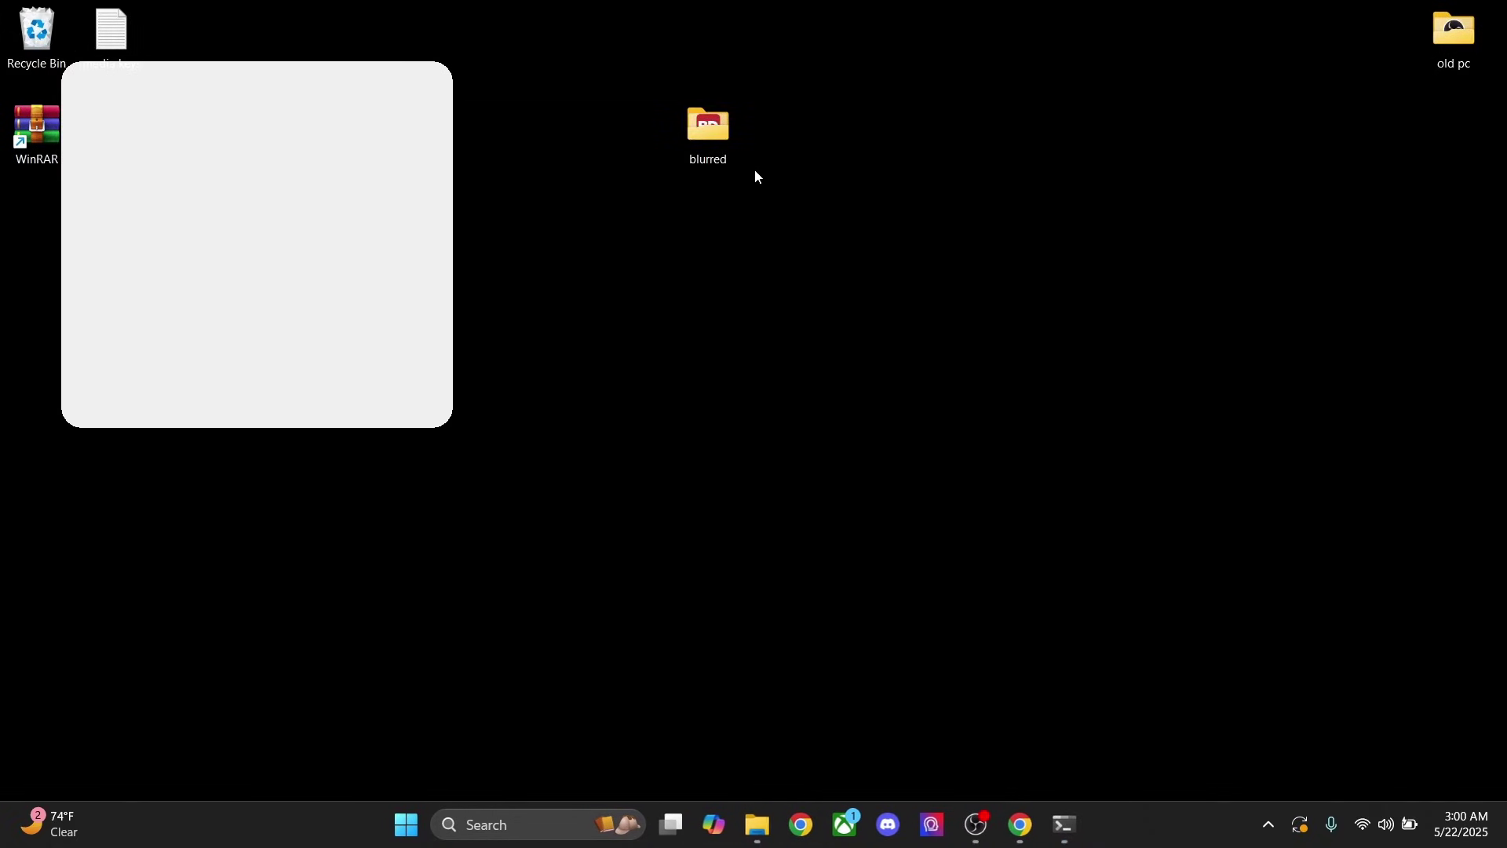
pyautogui.moveTo(282, 87); pyautogui.dragTo(717, 204)
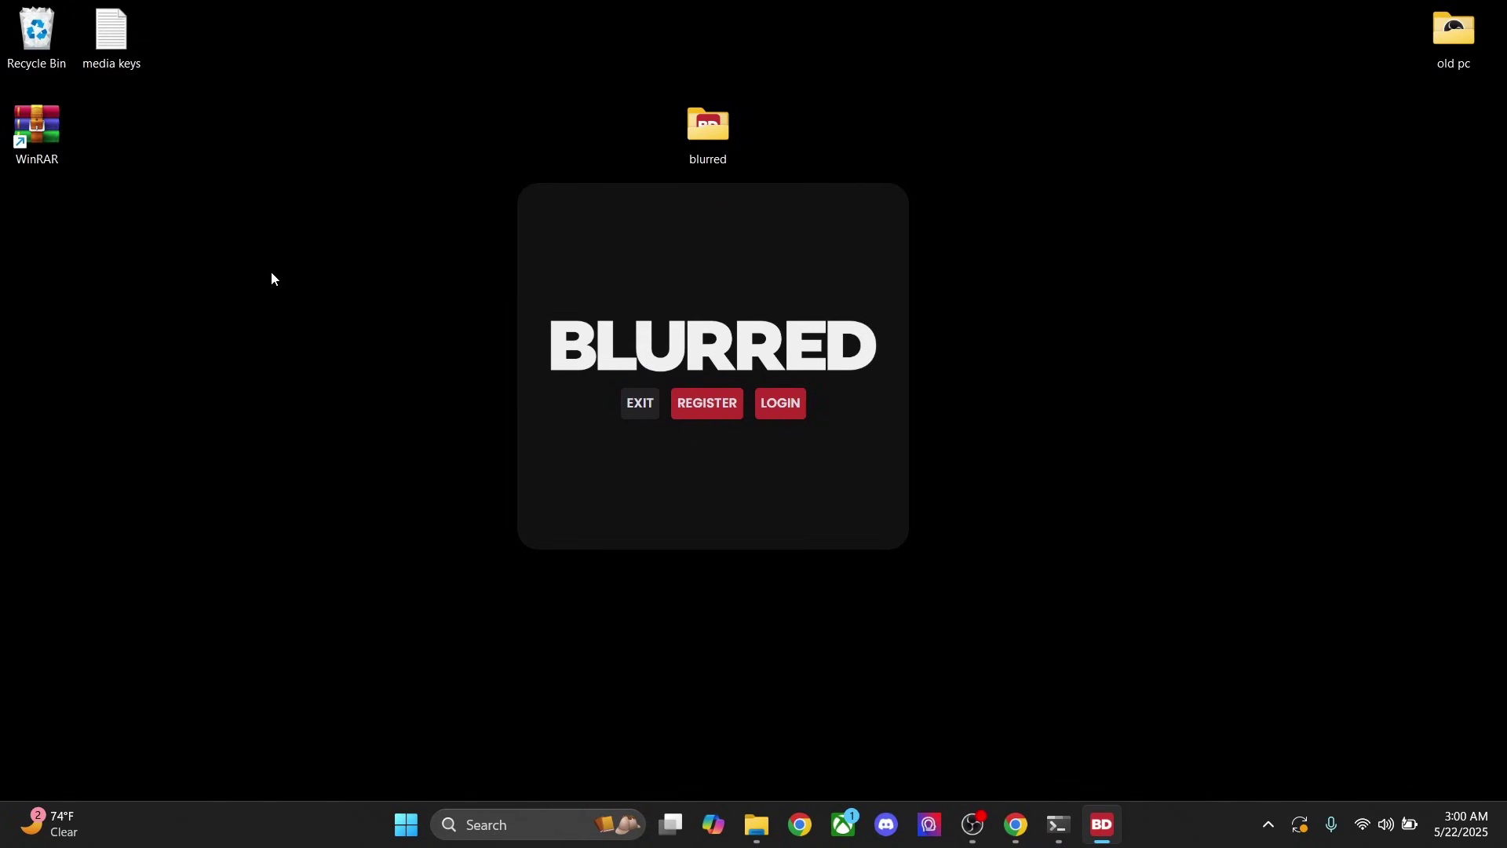
pyautogui.click(704, 413)
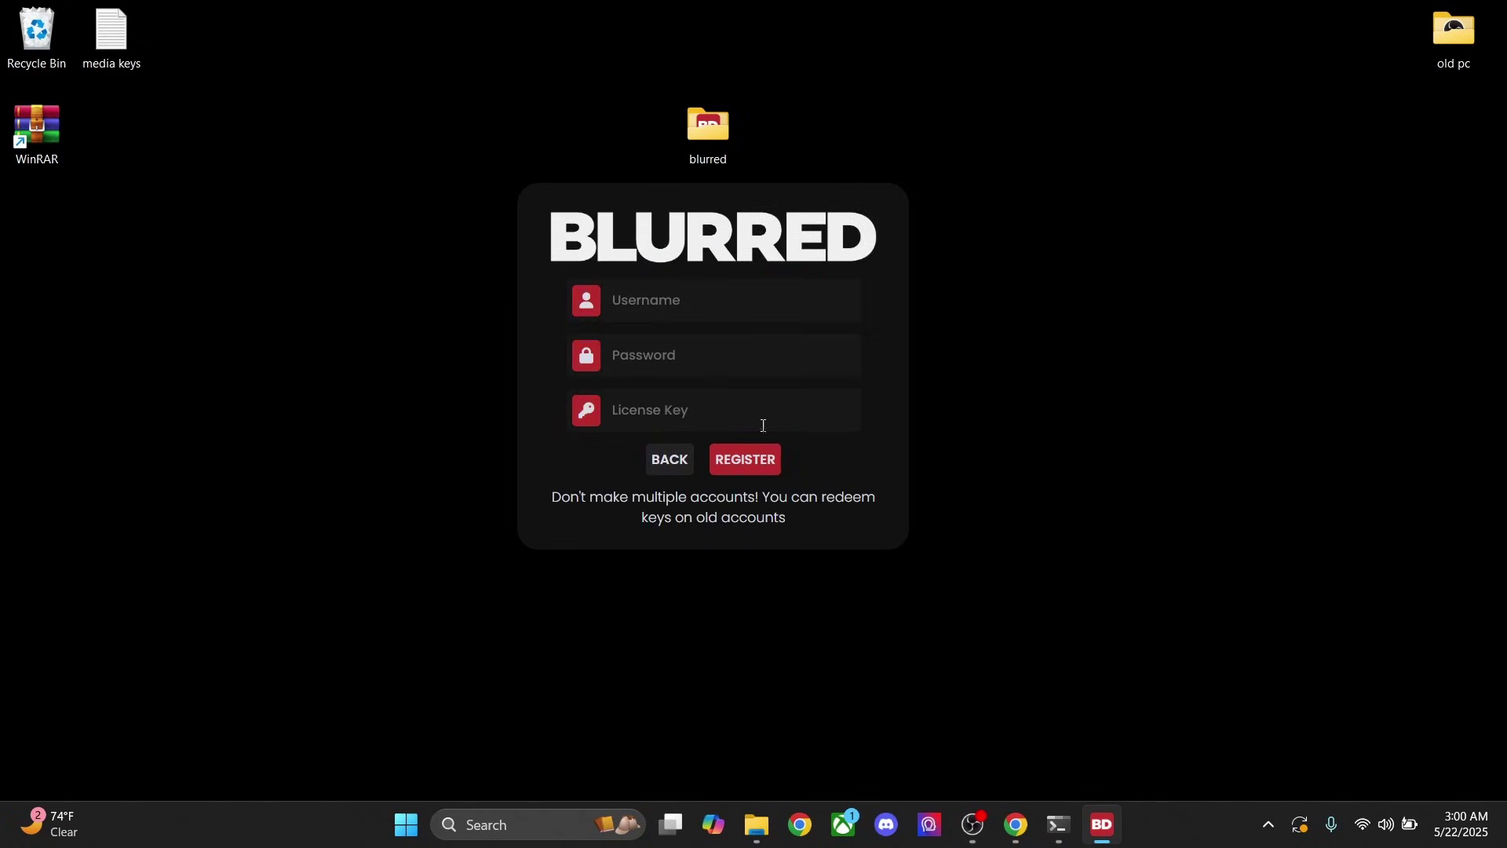
# - Copy the first licence key from the media keys file into the registration form's License Key field
pyautogui.doubleClick(125, 30)
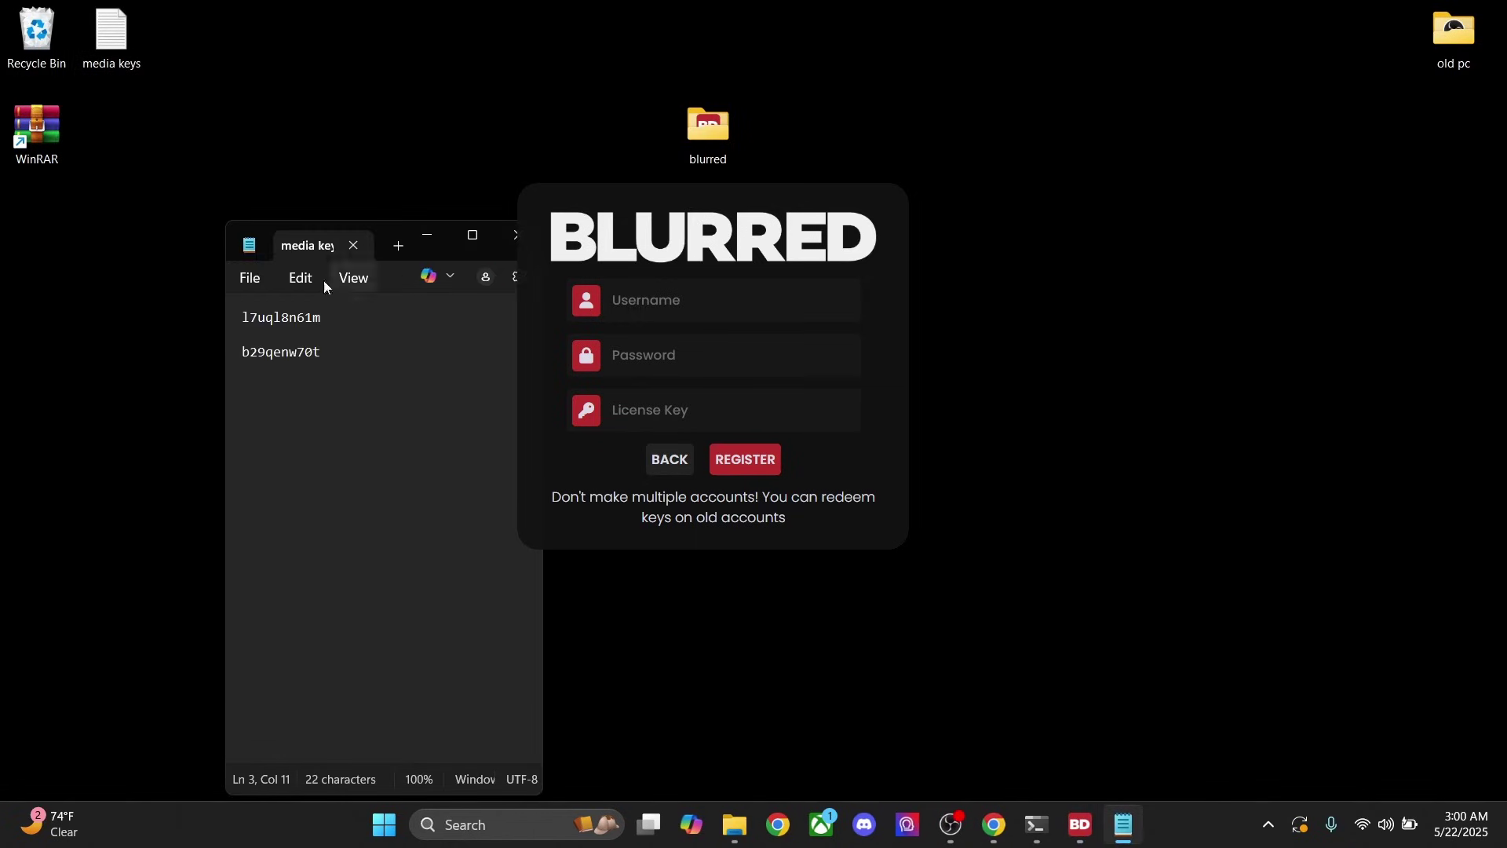
pyautogui.doubleClick(294, 317)
pyautogui.click(692, 418)
pyautogui.hotkey('ctrl', 'v')
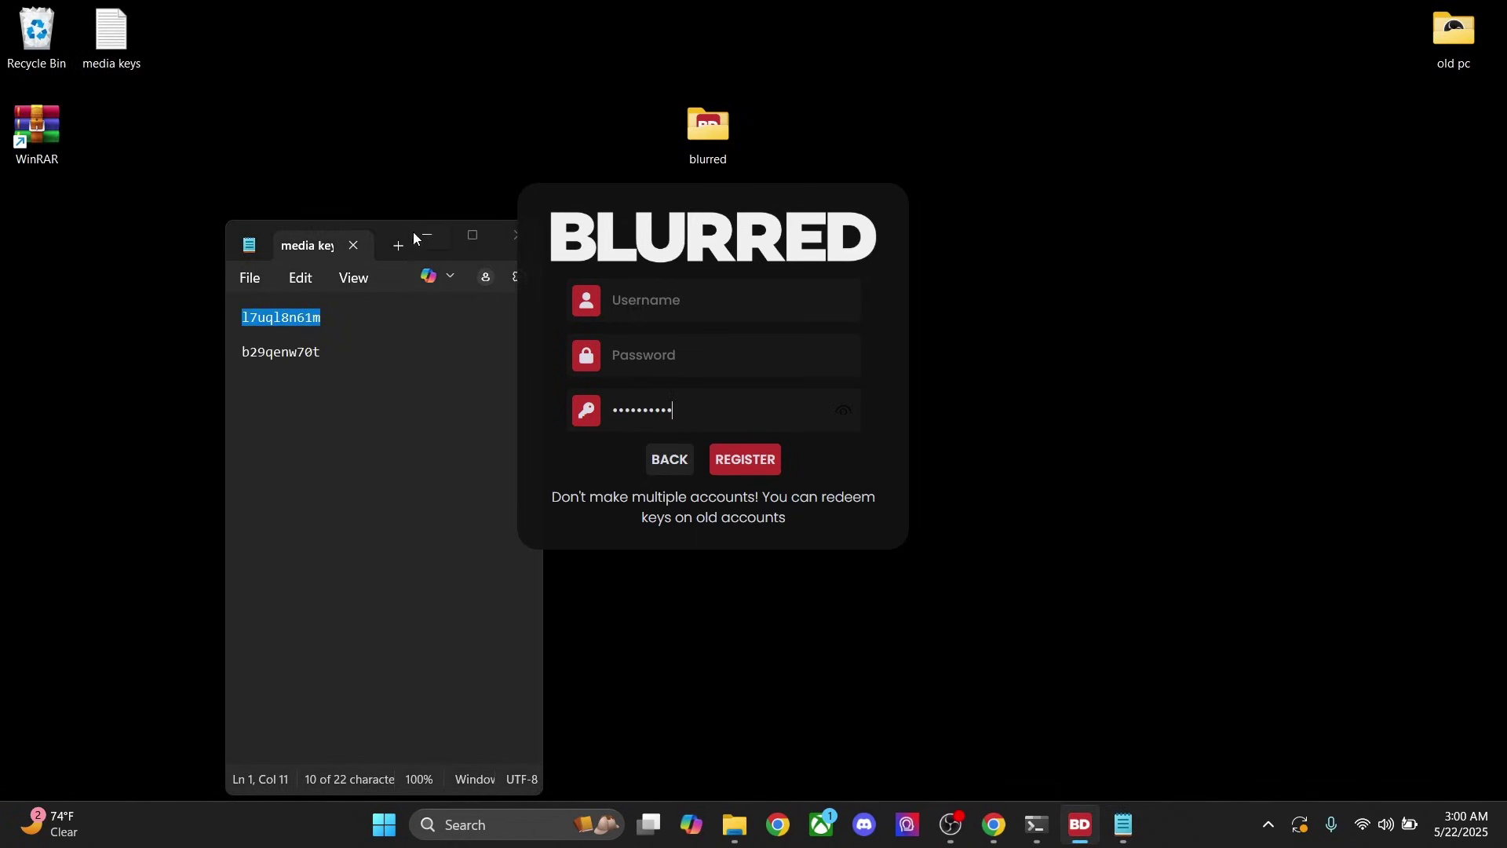
pyautogui.click(385, 237)
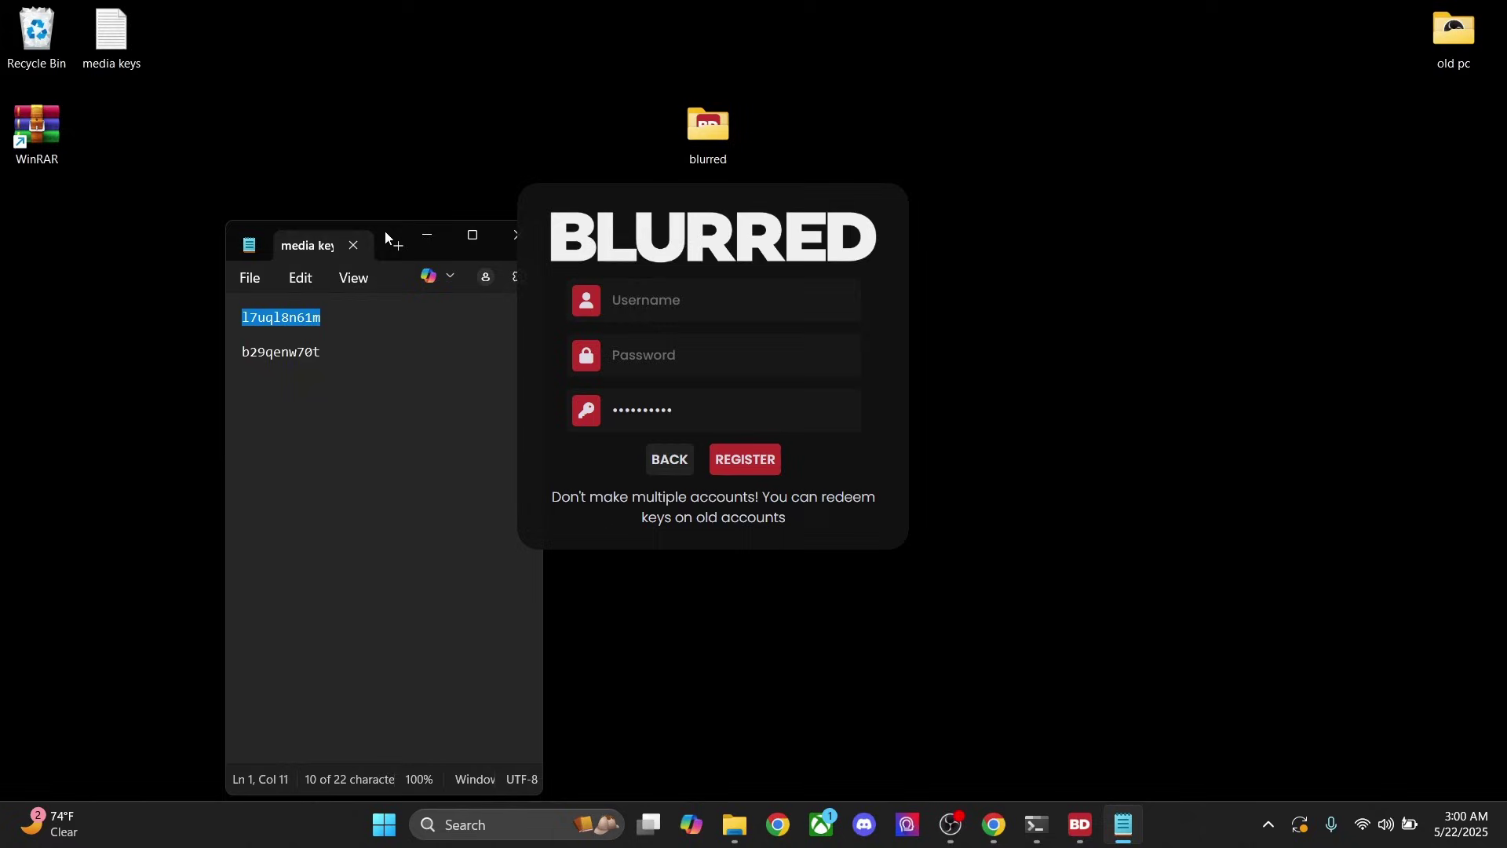
pyautogui.click(427, 234)
# - Enter the username MediaBlurredVid and the account password, and register the account
pyautogui.click(666, 307)
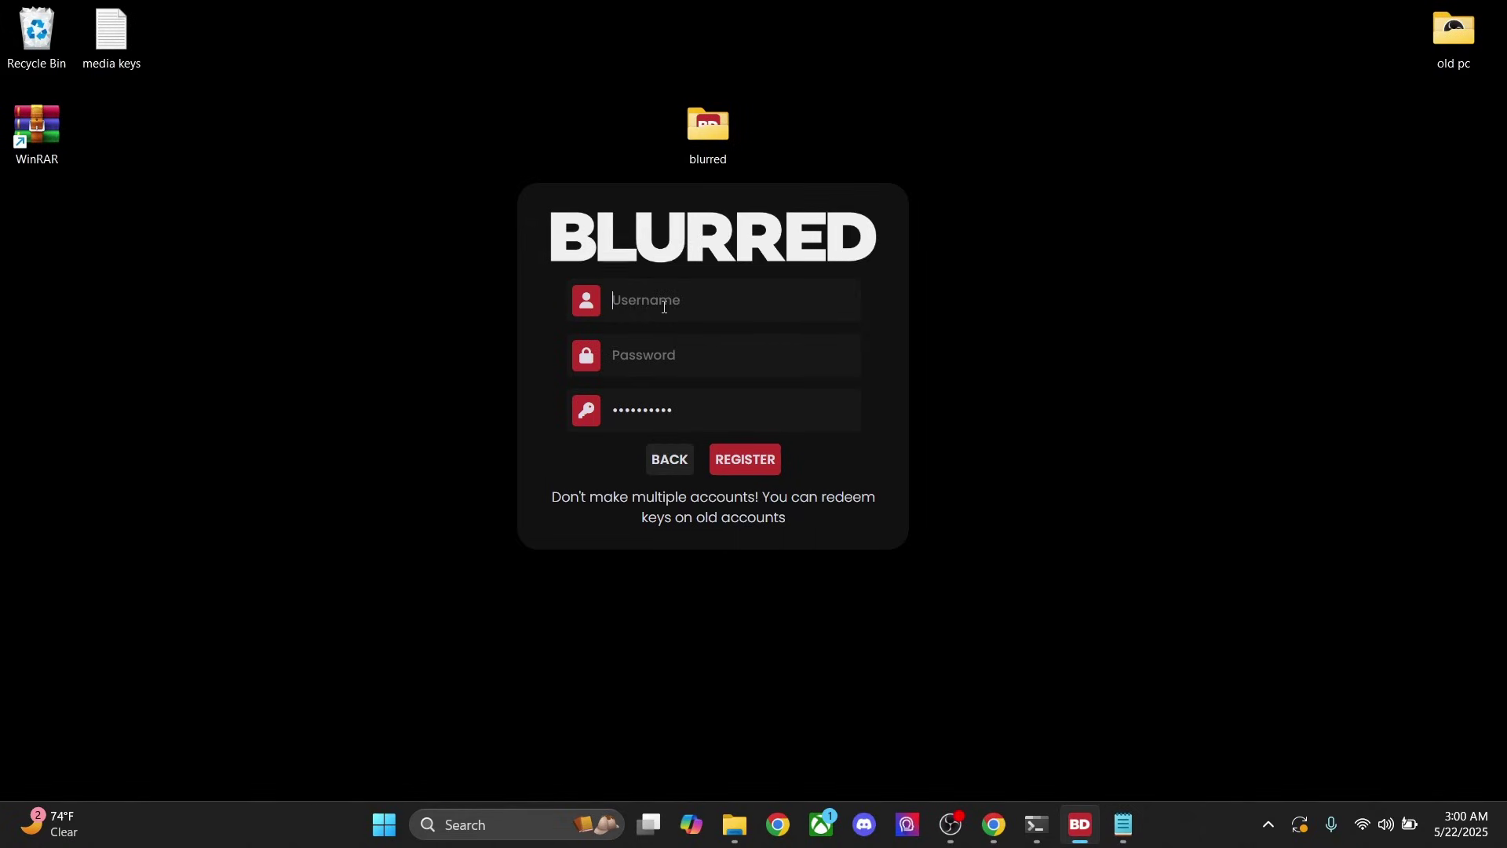
pyautogui.write('MediaBlurredVid')
pyautogui.click(687, 367)
pyautogui.write('••••••••••••••')
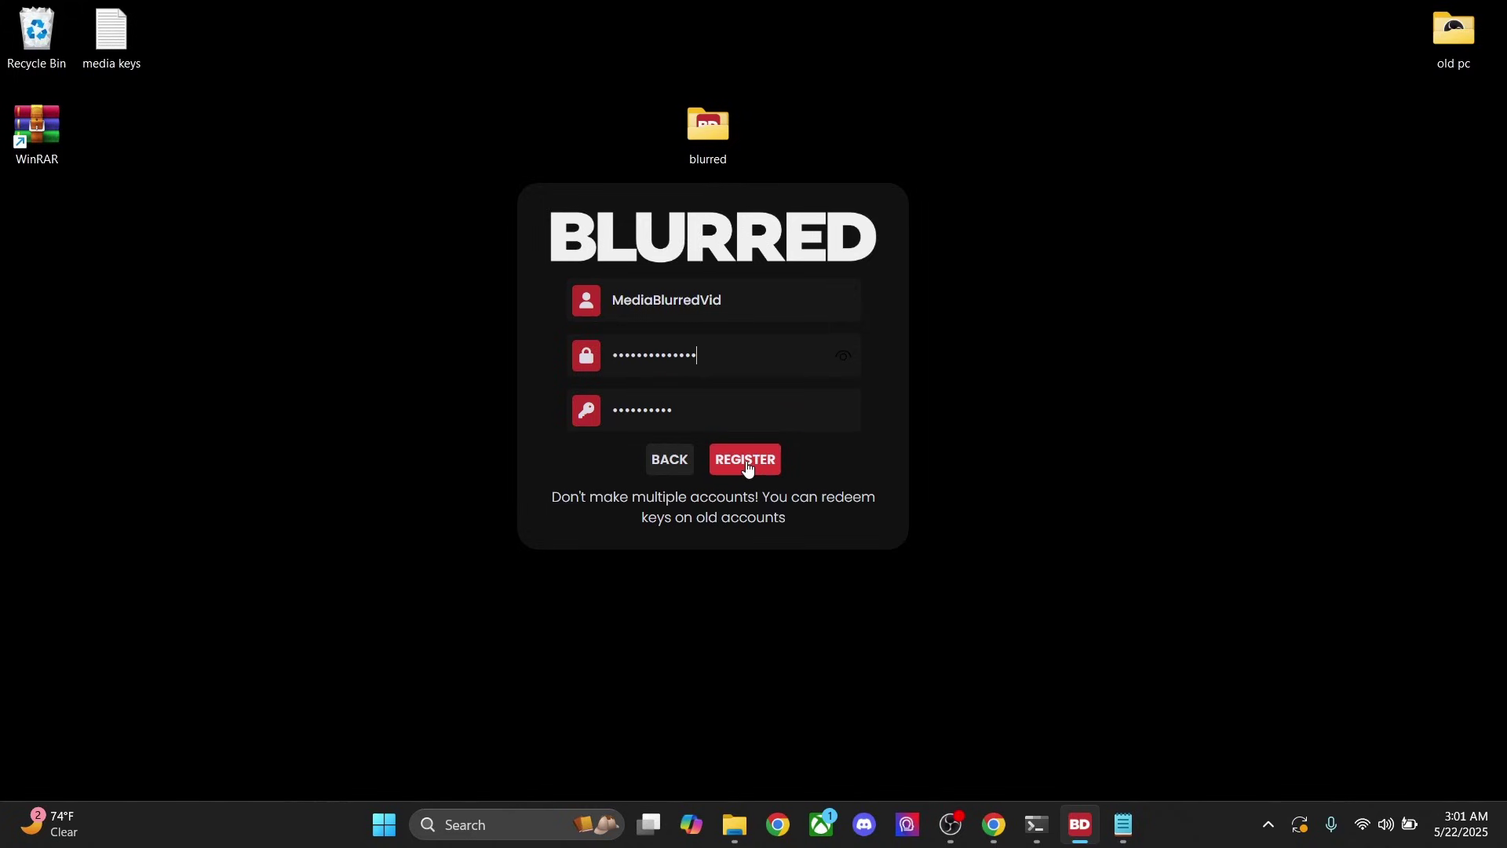
pyautogui.click(746, 463)
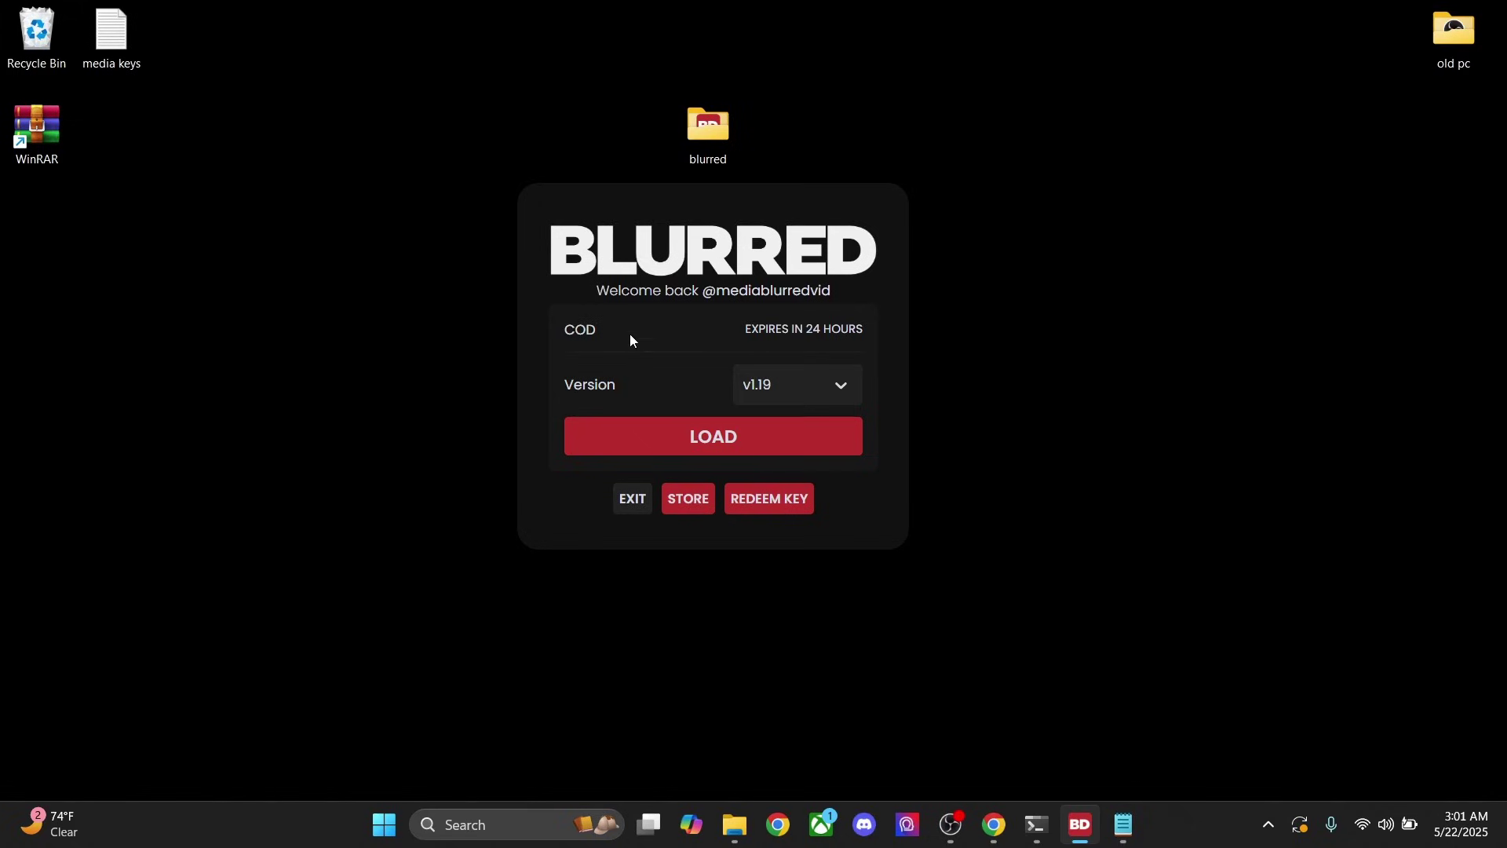
# - Redeem the second licence key from the media keys file on the registered account
pyautogui.click(779, 509)
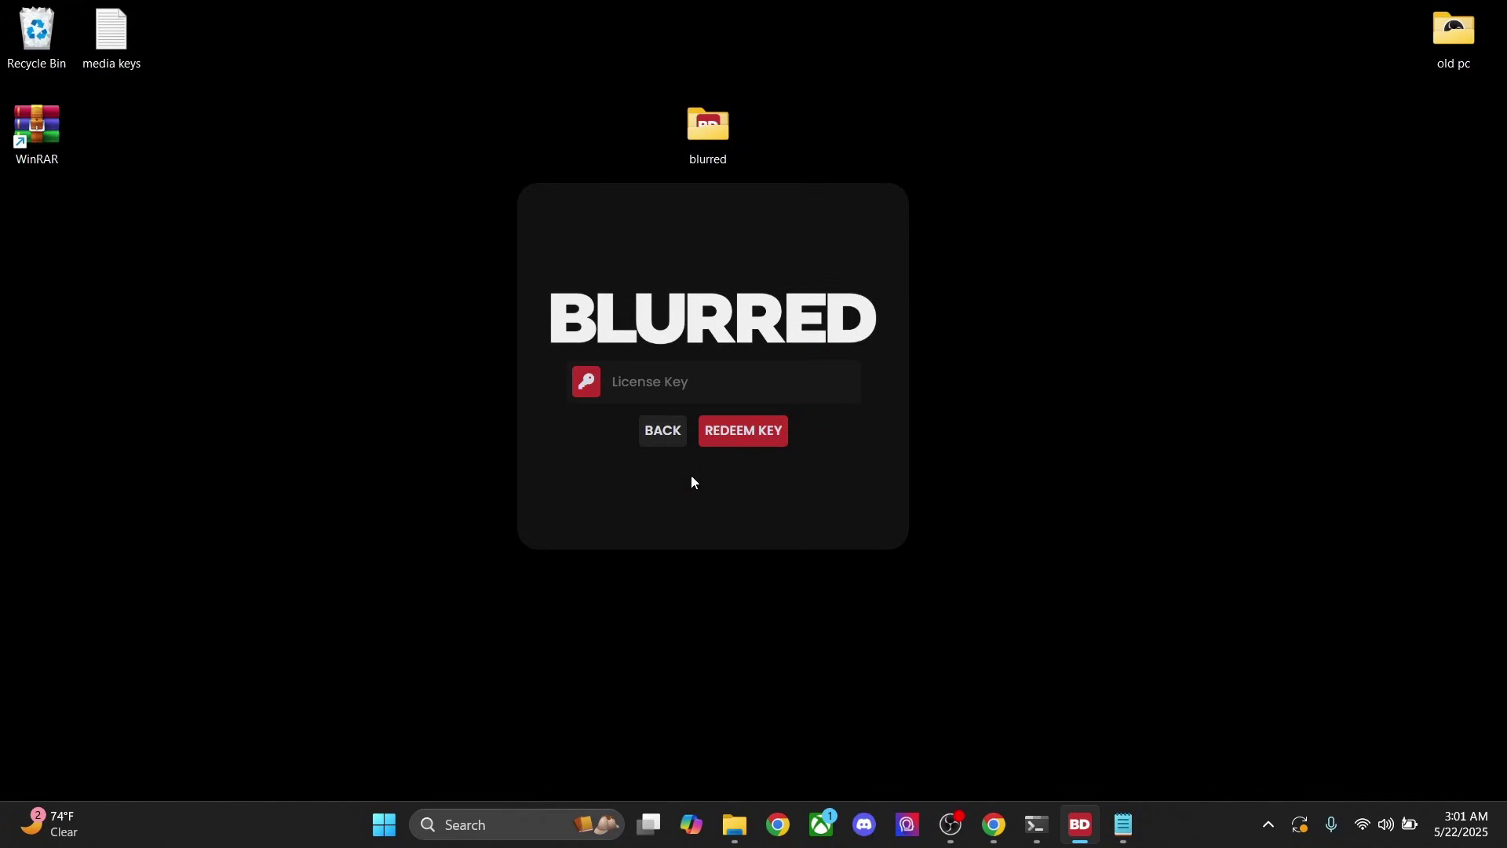
pyautogui.doubleClick(144, 43)
pyautogui.doubleClick(284, 358)
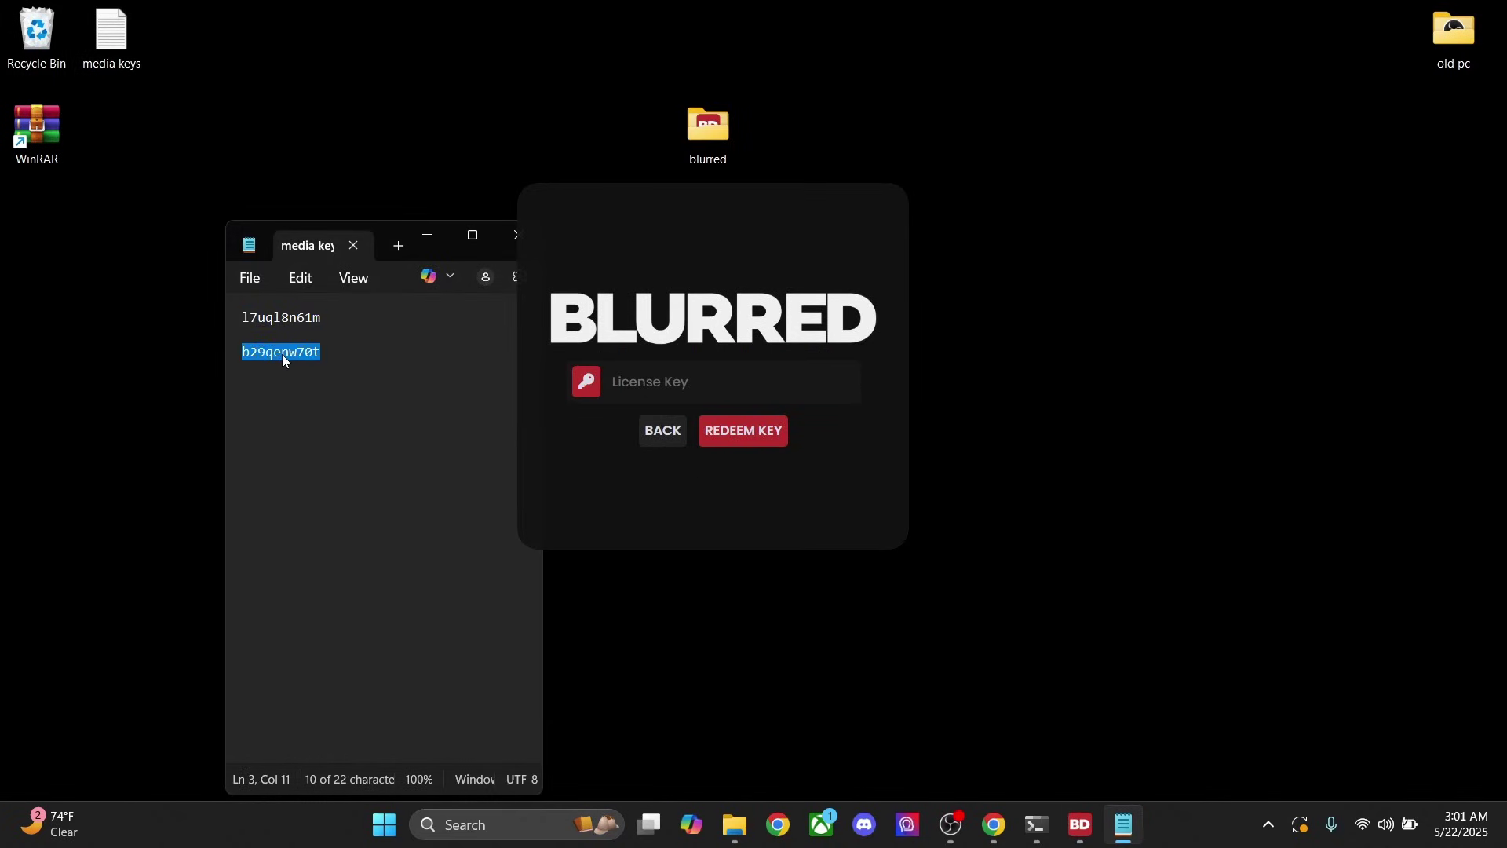
pyautogui.click(639, 391)
pyautogui.hotkey('ctrl', 'v')
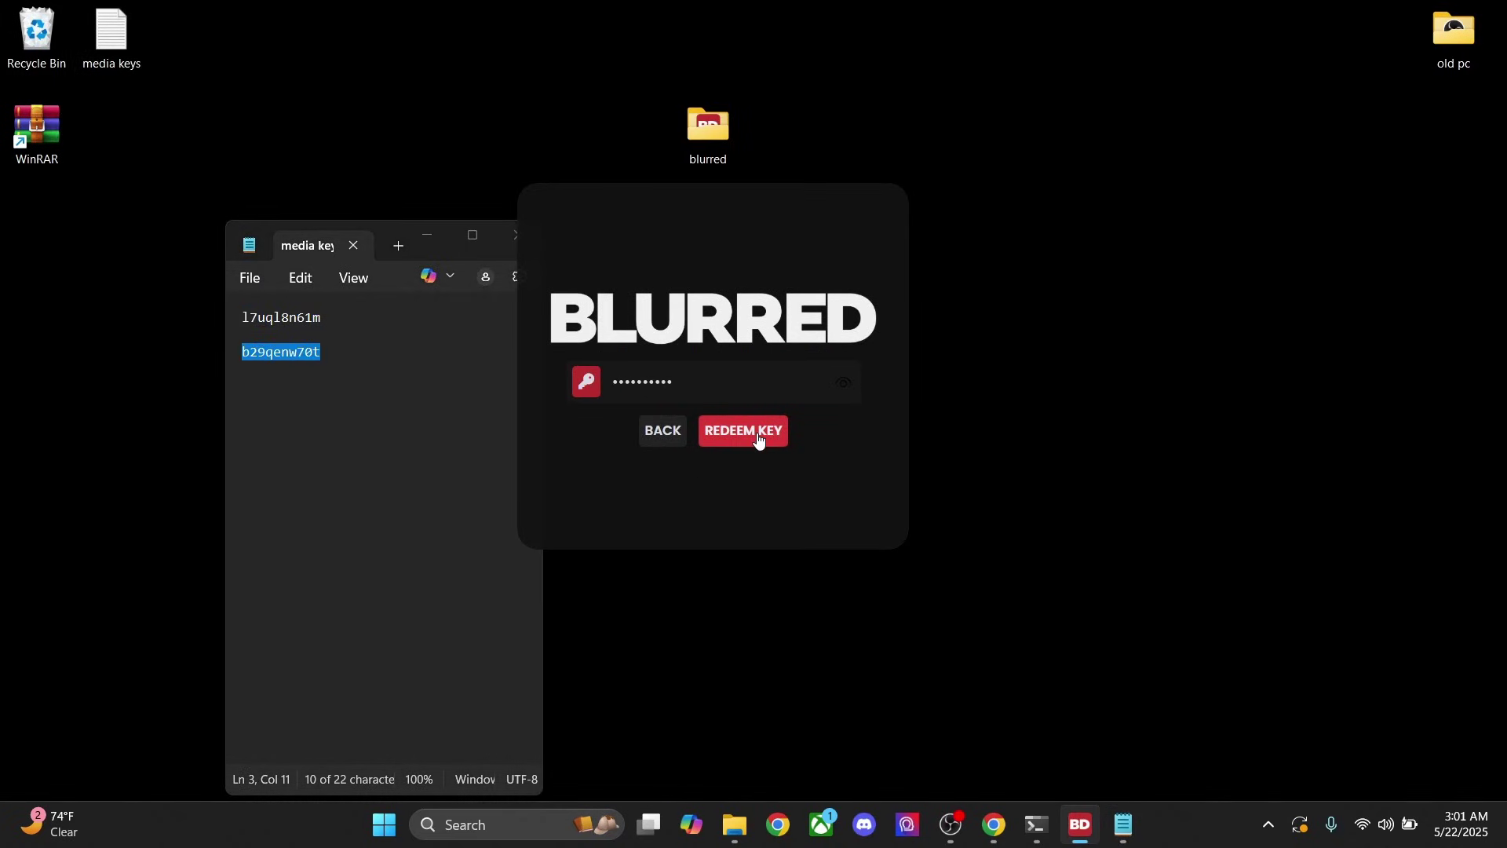
pyautogui.click(760, 441)
# - Close the media keys file and look through the COD and Fortnite entries in the loader's product list
pyautogui.scroll(-3, 677, 363)
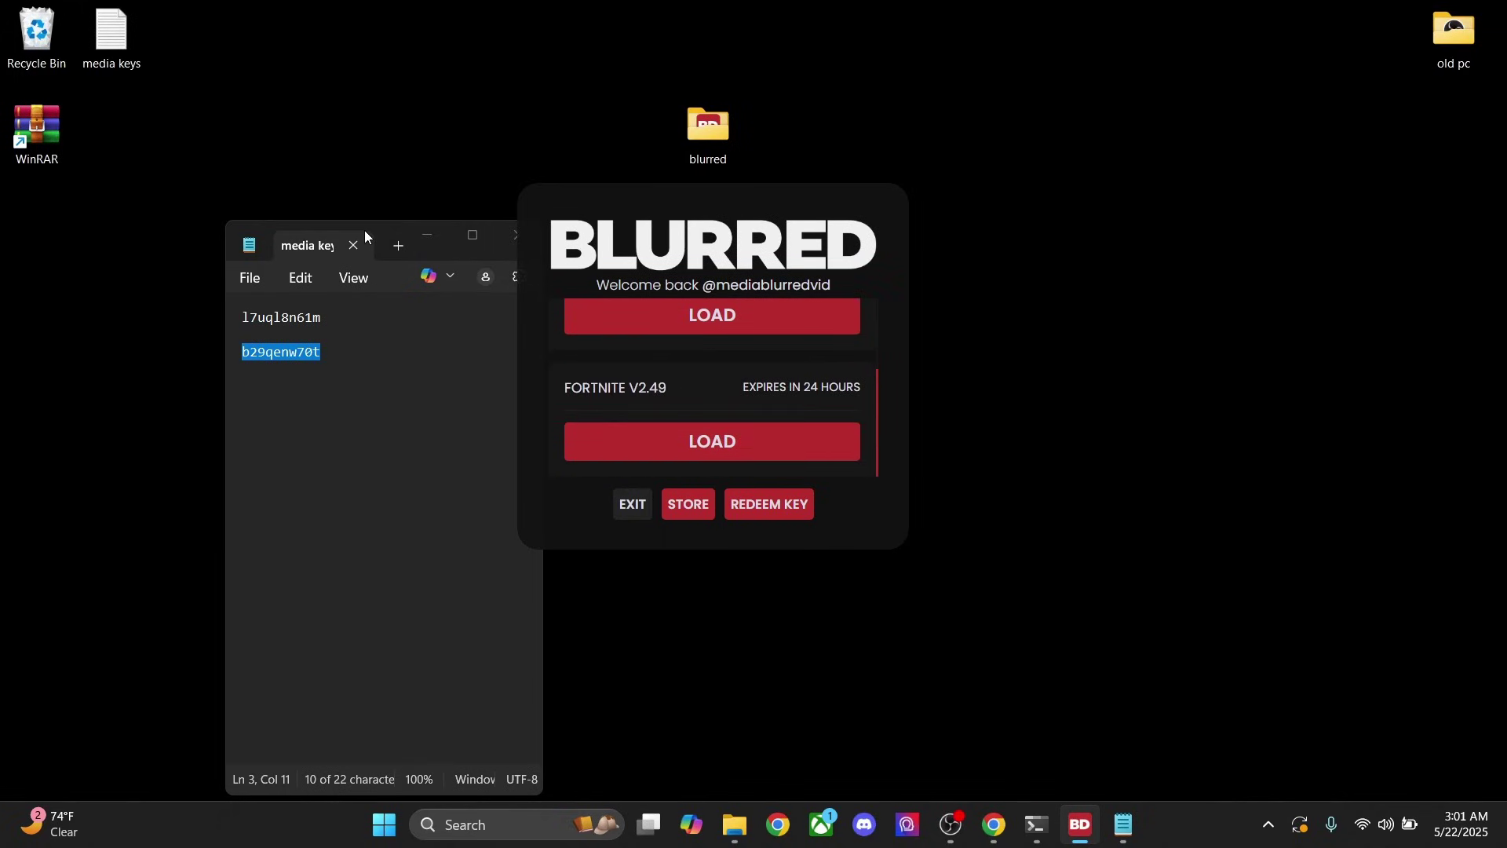
pyautogui.moveTo(364, 232); pyautogui.dragTo(247, 212)
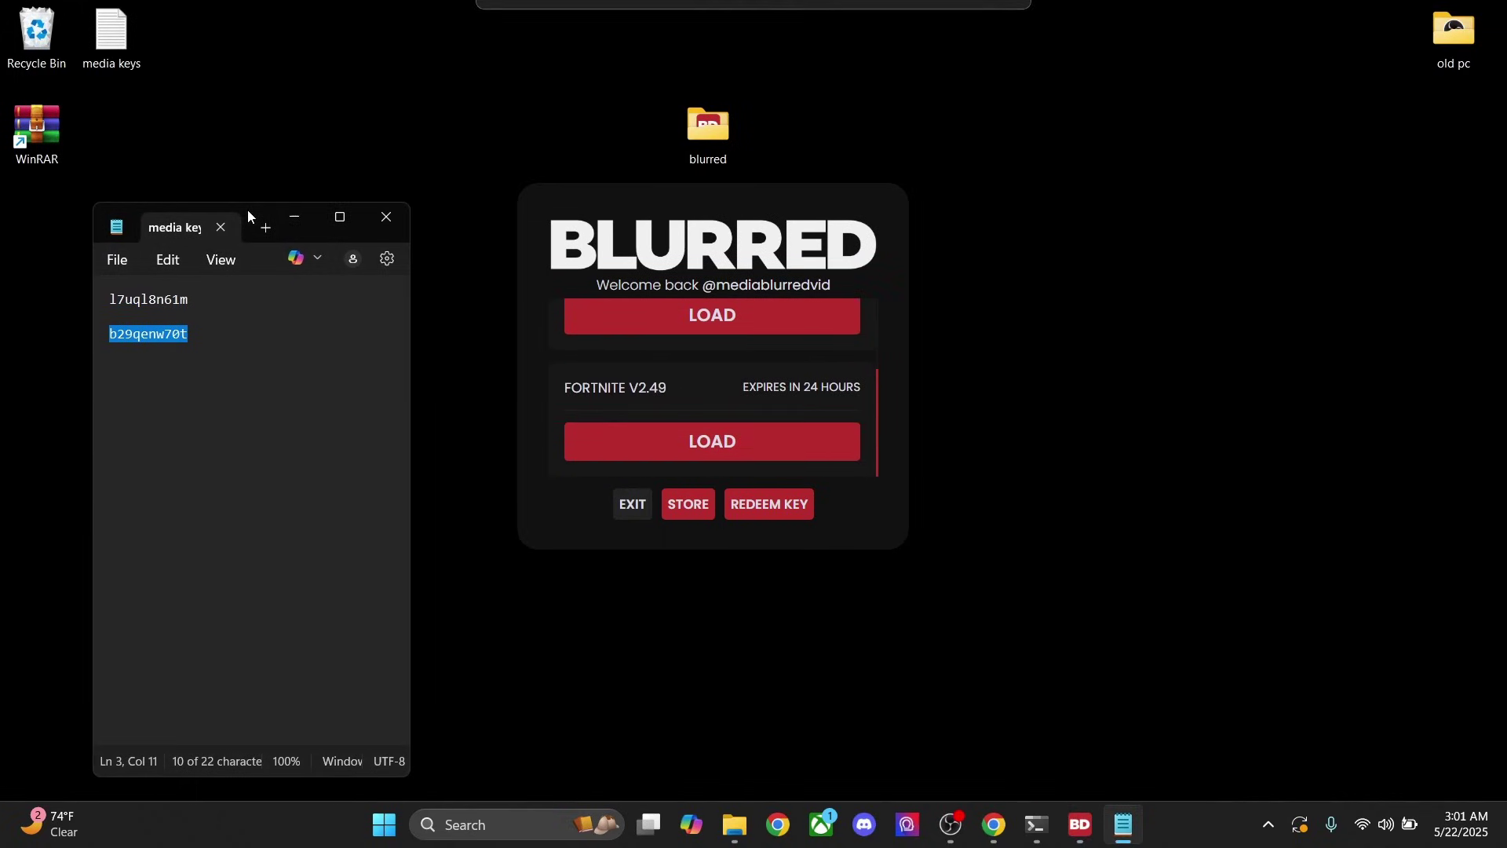
pyautogui.click(382, 228)
pyautogui.scroll(3, 711, 439)
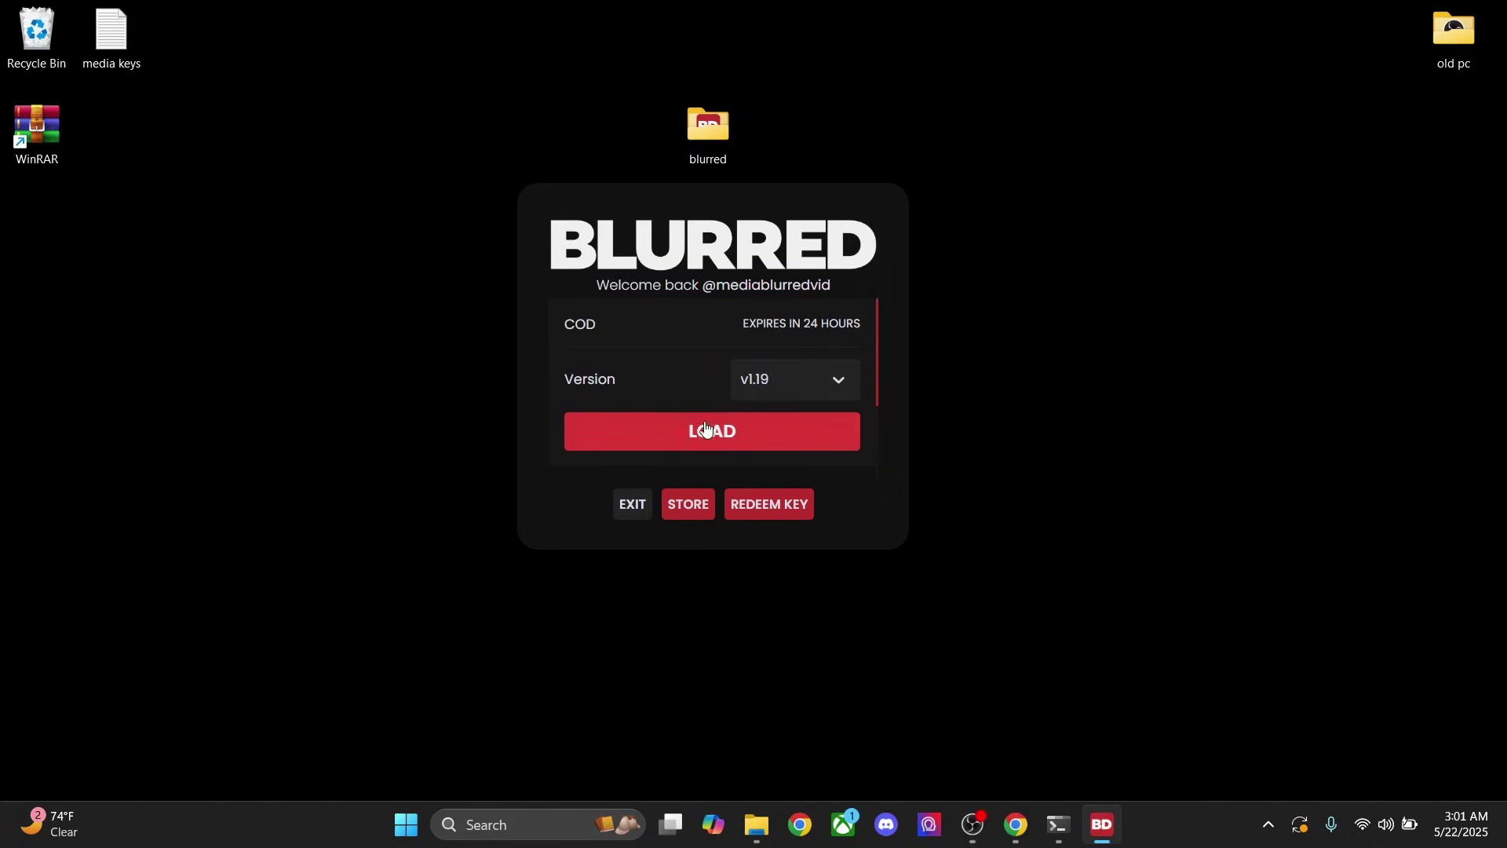
pyautogui.scroll(-3, 700, 418)
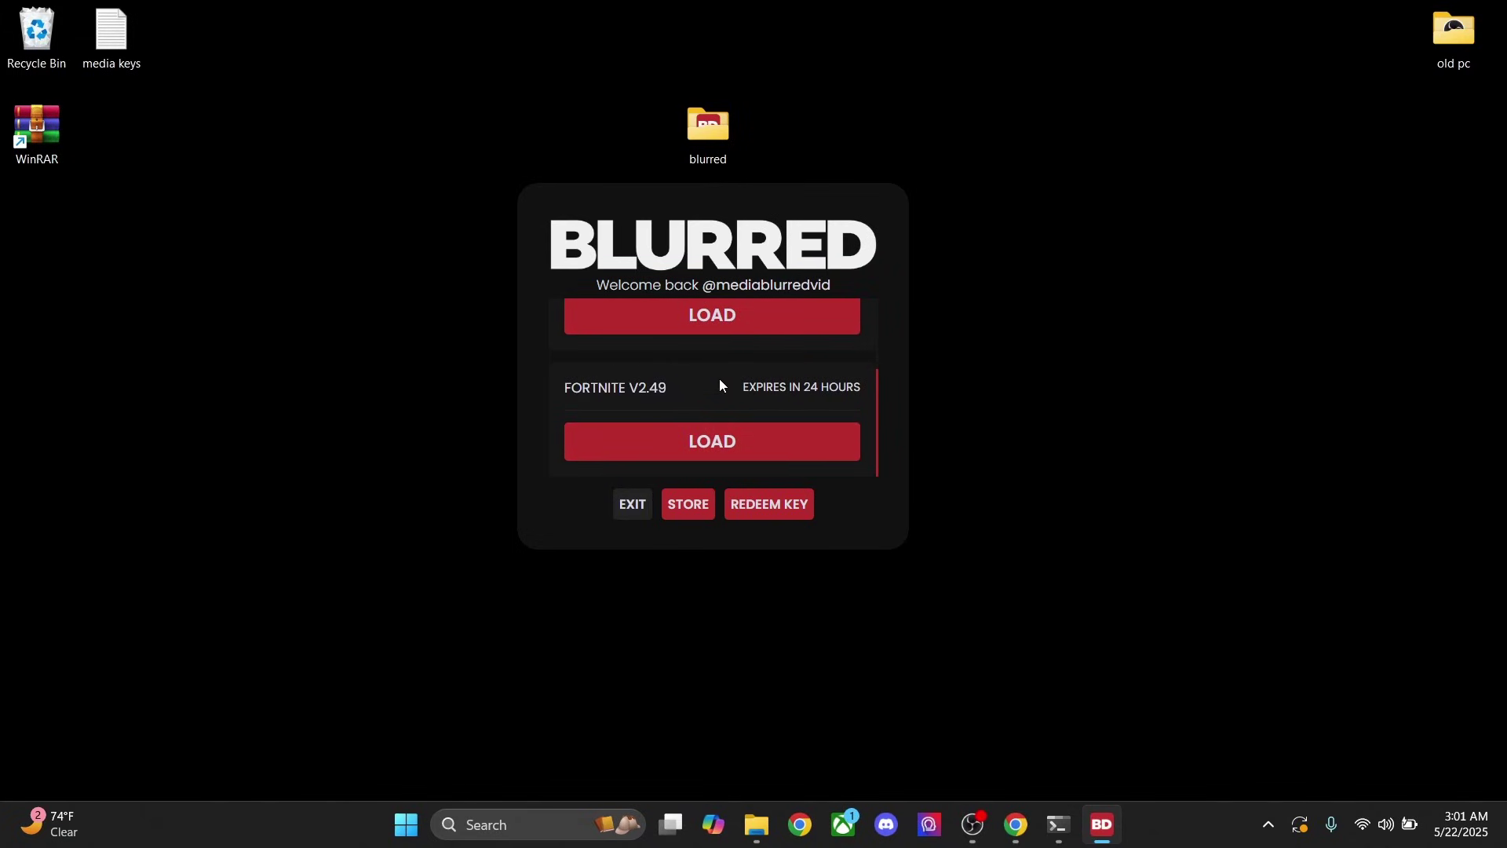